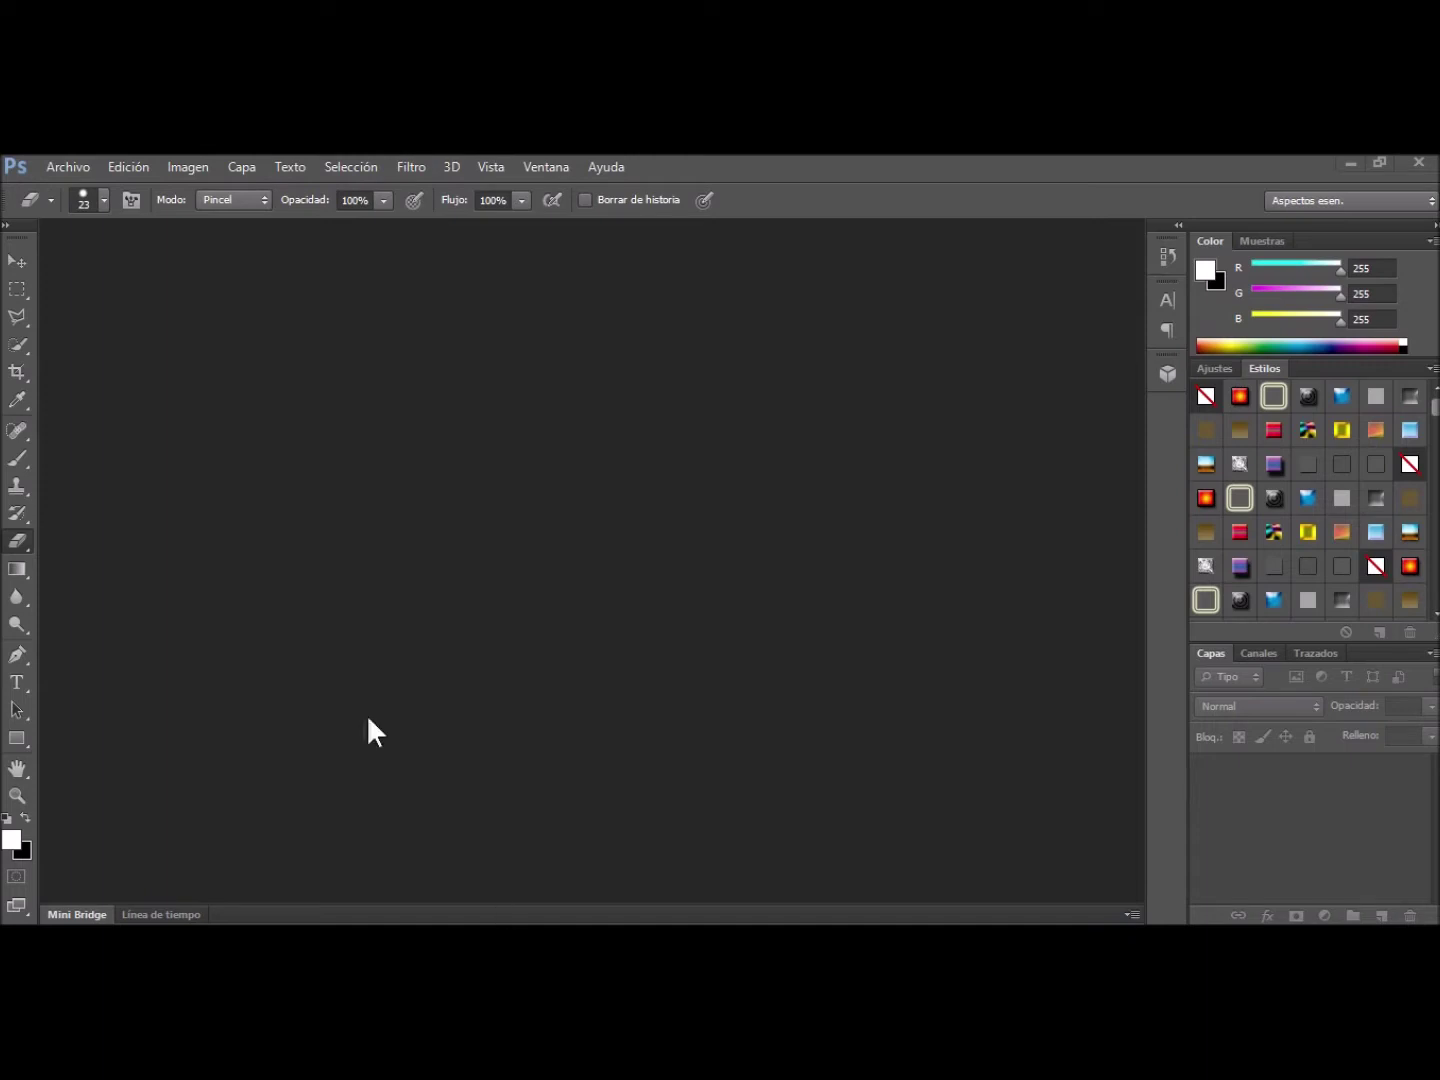
Open the Archivo (File) menu while no document is loaded
click(81, 166)
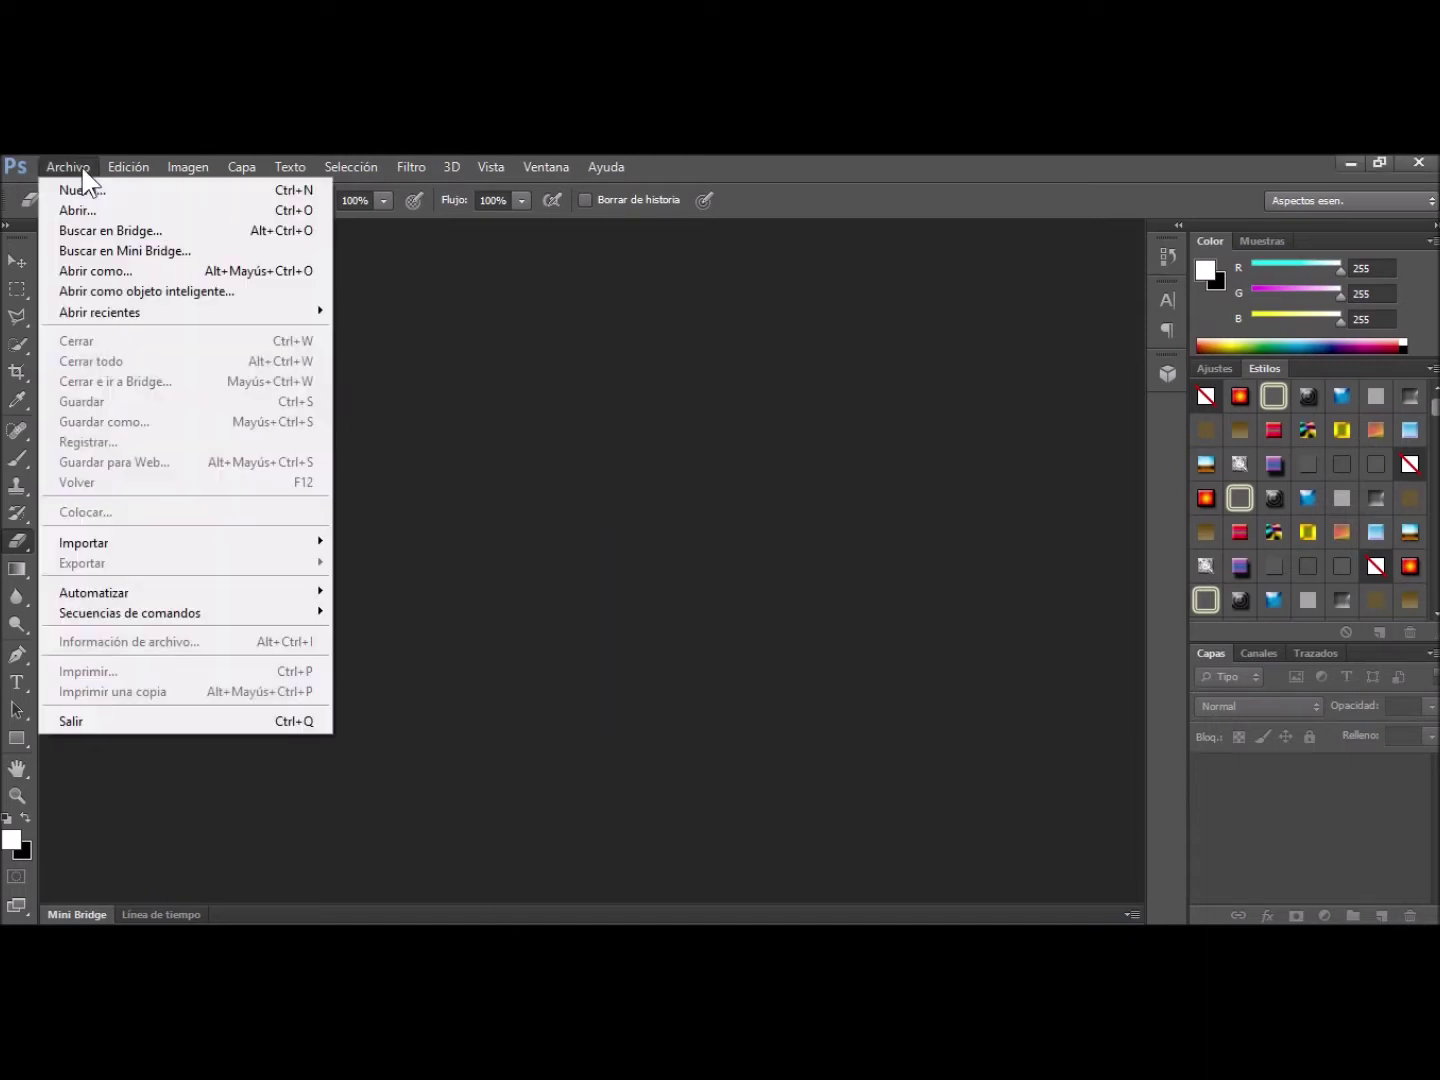
Open cojin blanco.jpg from the Escritorio and zoom in to 25%
click(120, 211)
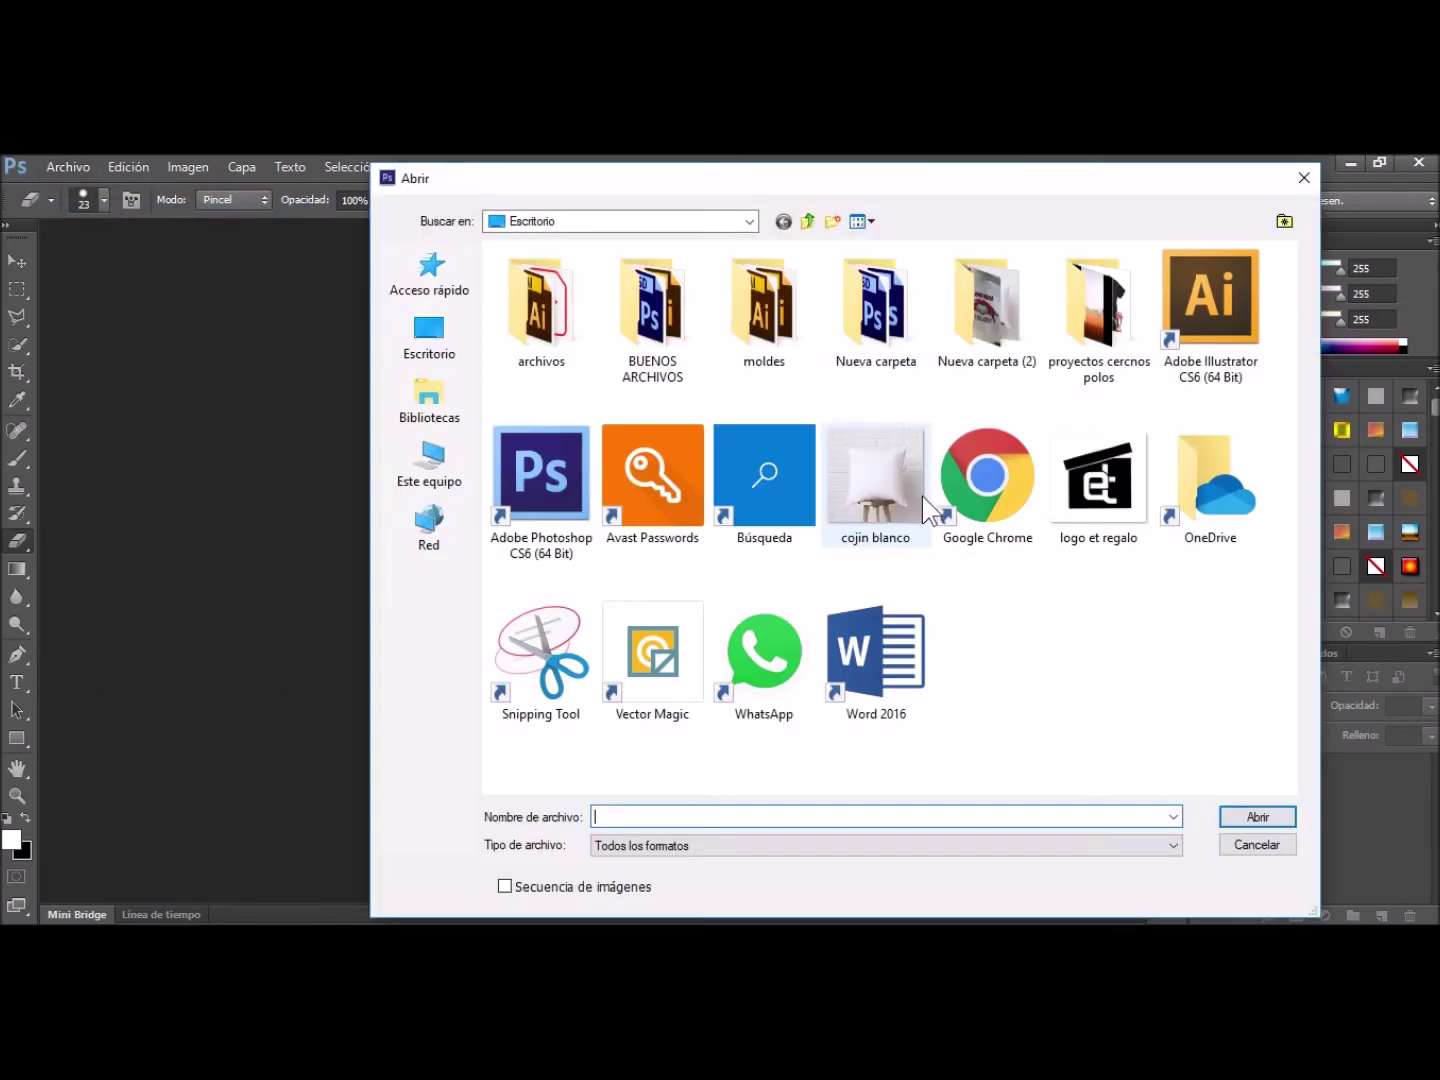
click(910, 491)
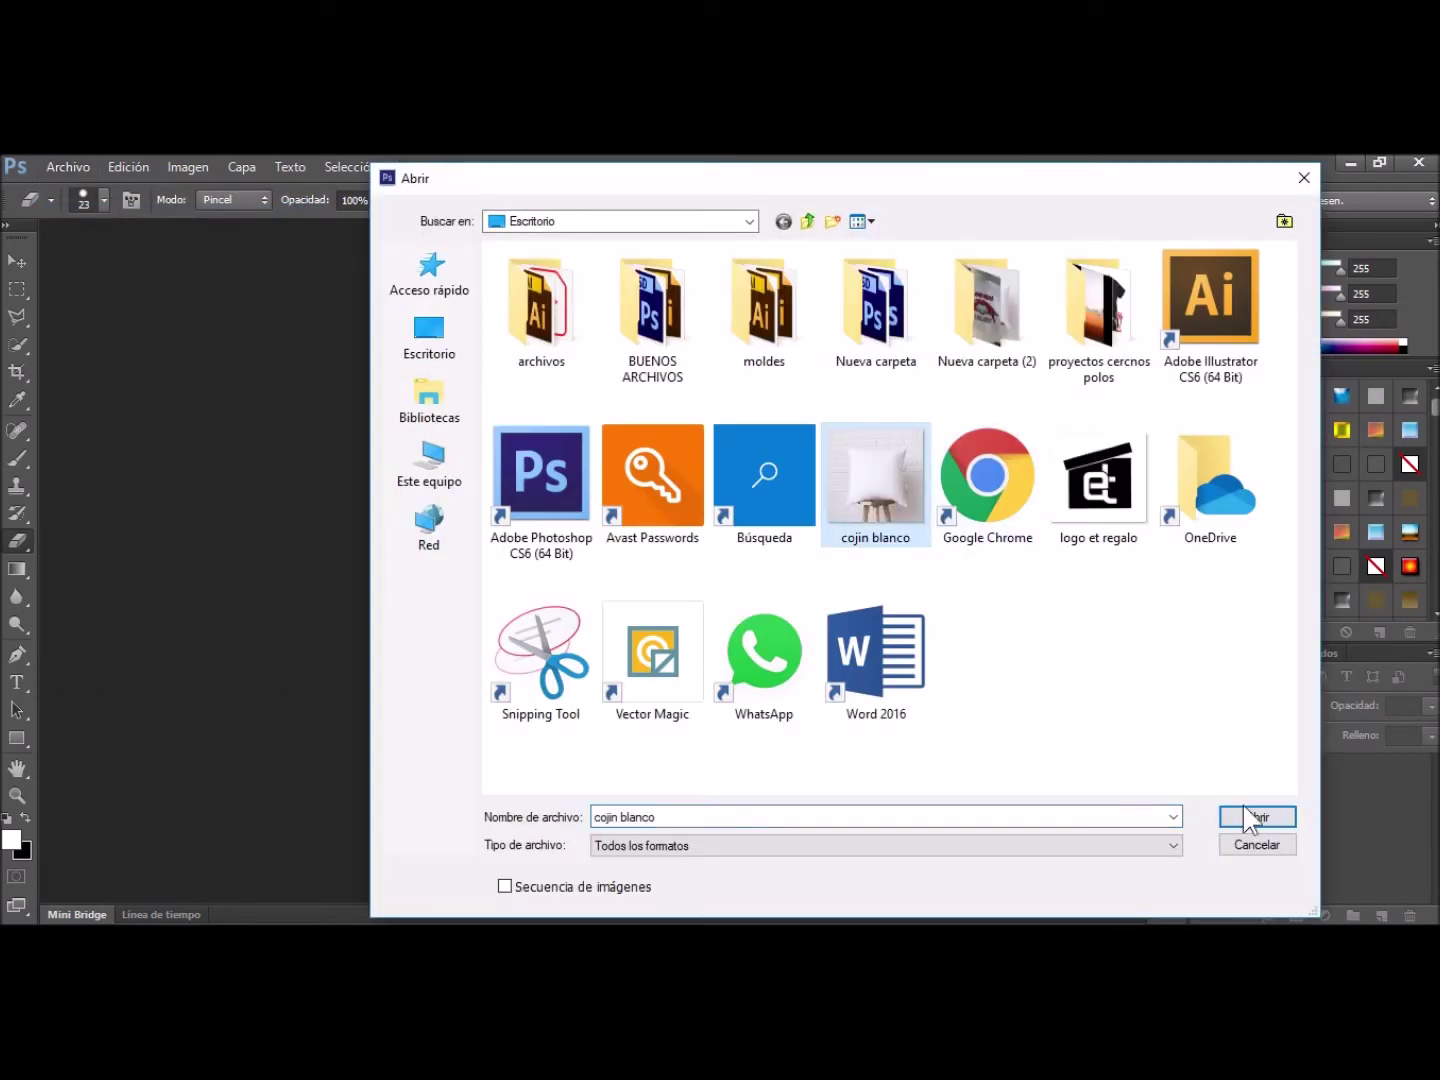
click(1256, 815)
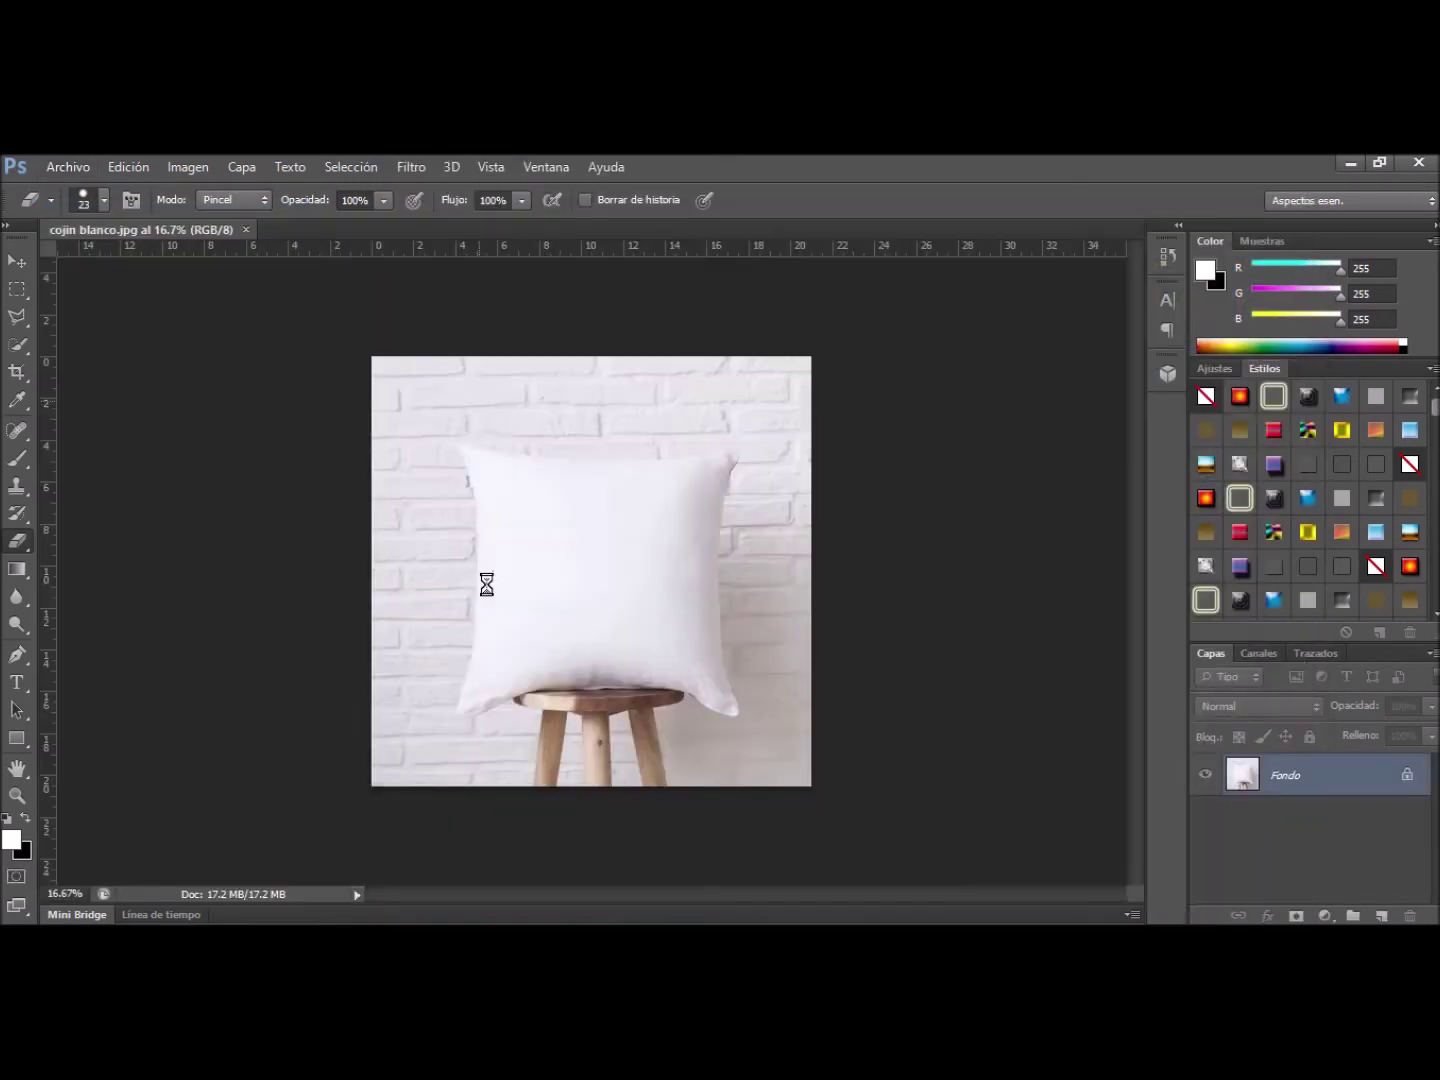
key(ctrl+plus)
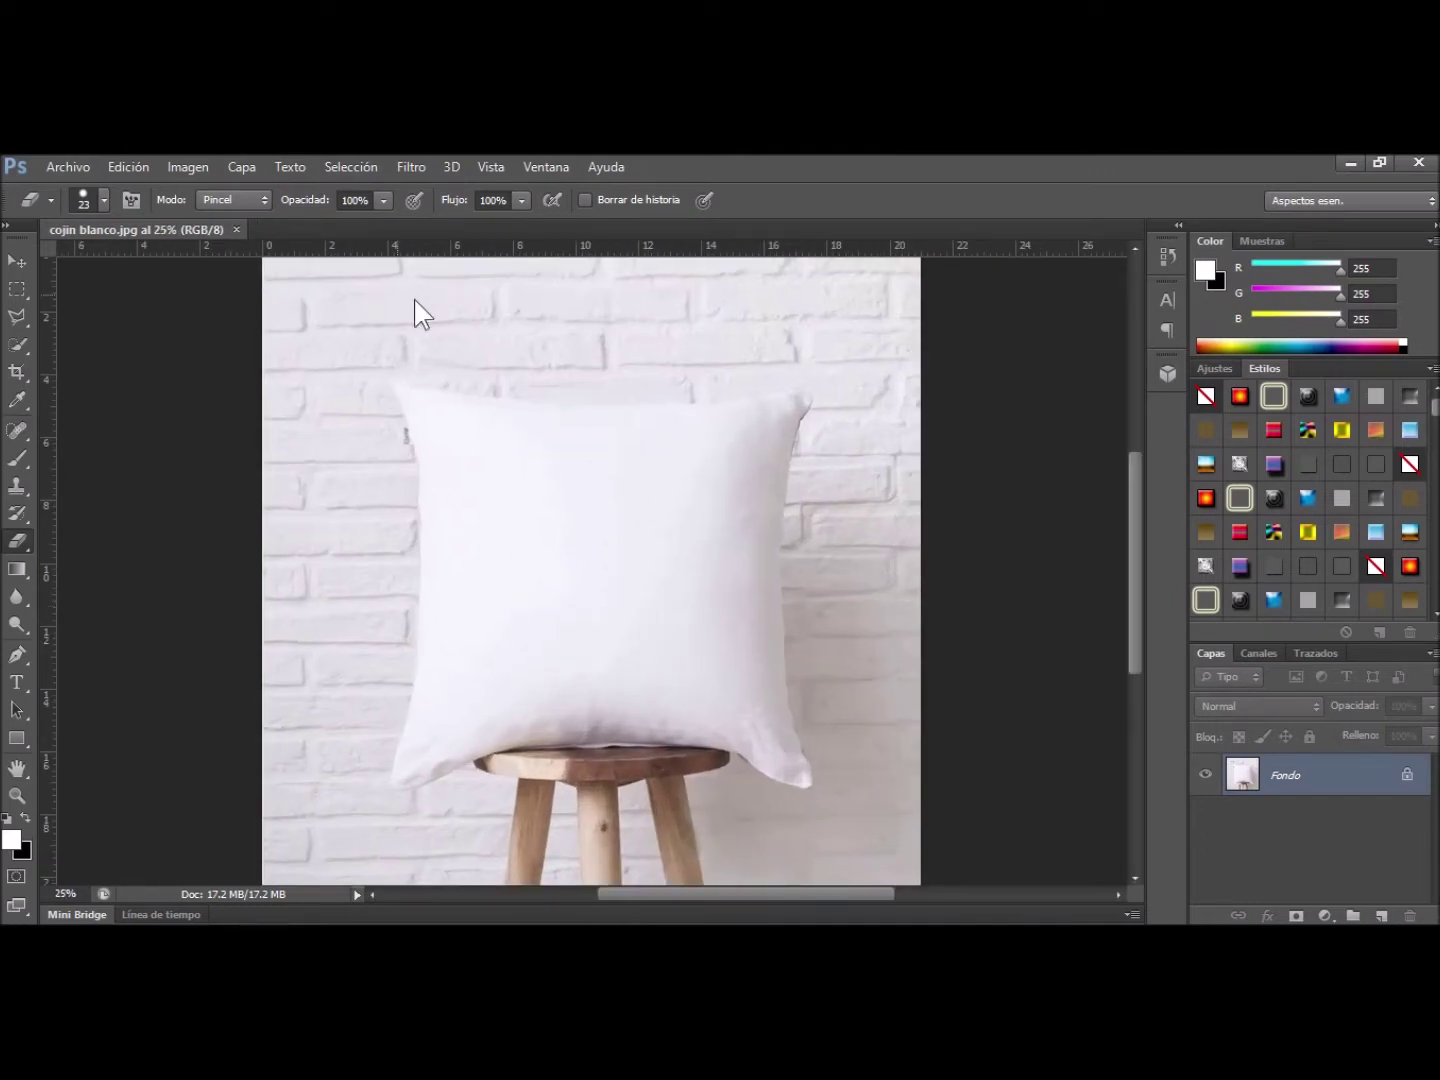
Convert the locked Fondo background into an editable layer named Capa 0
double_click(1409, 778)
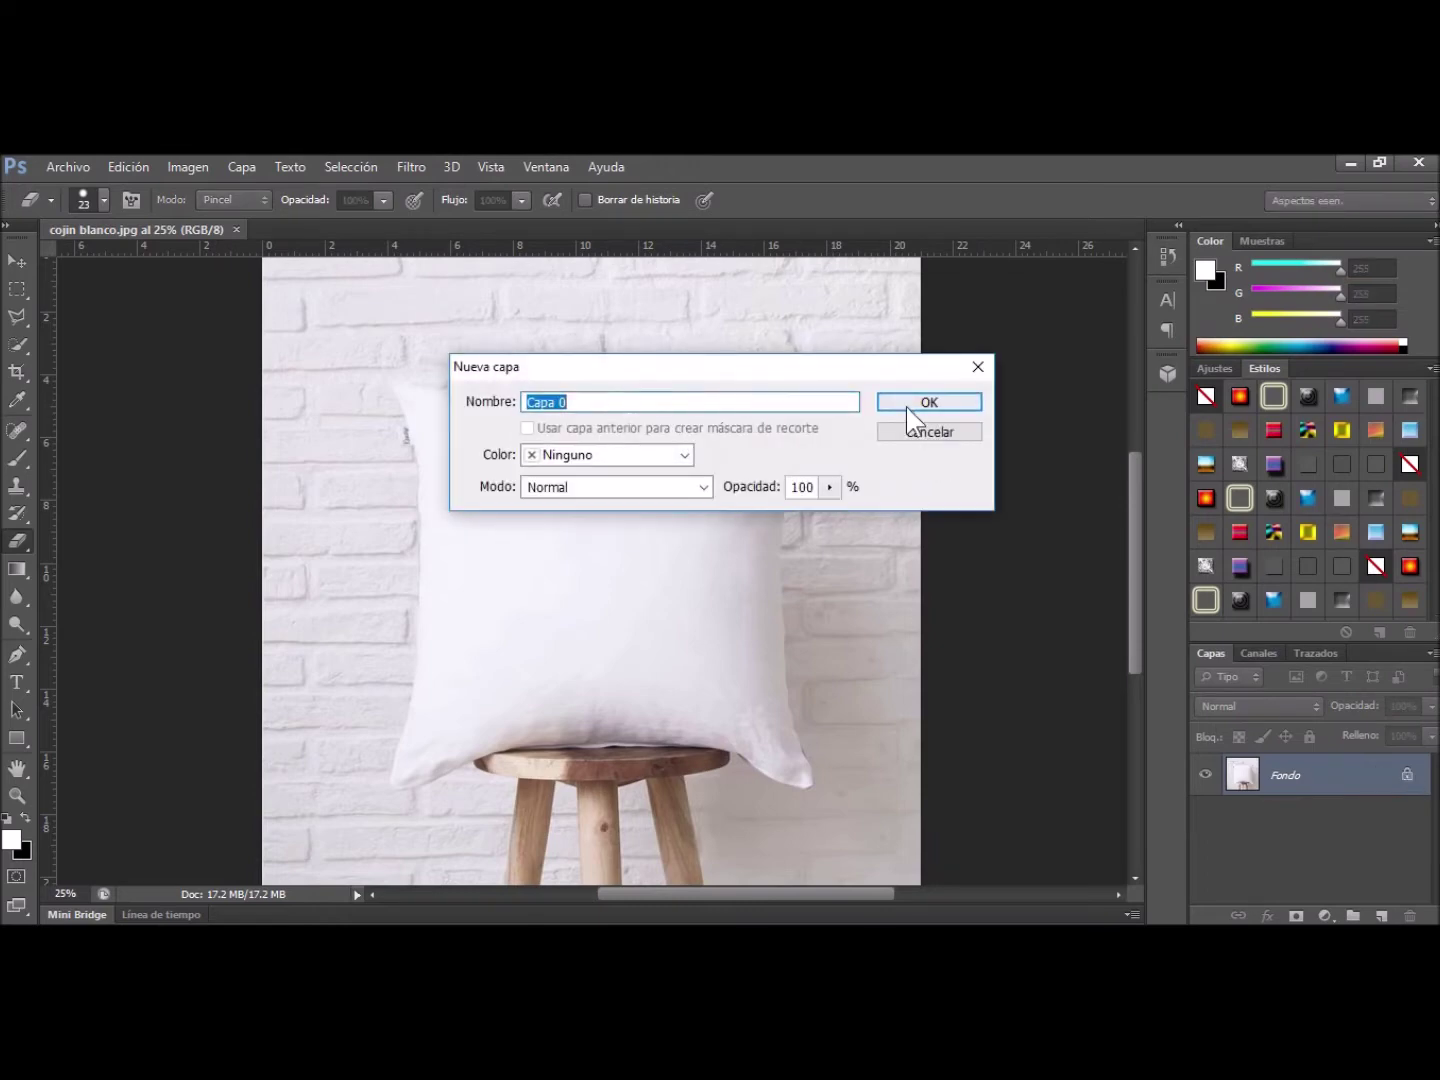
click(926, 402)
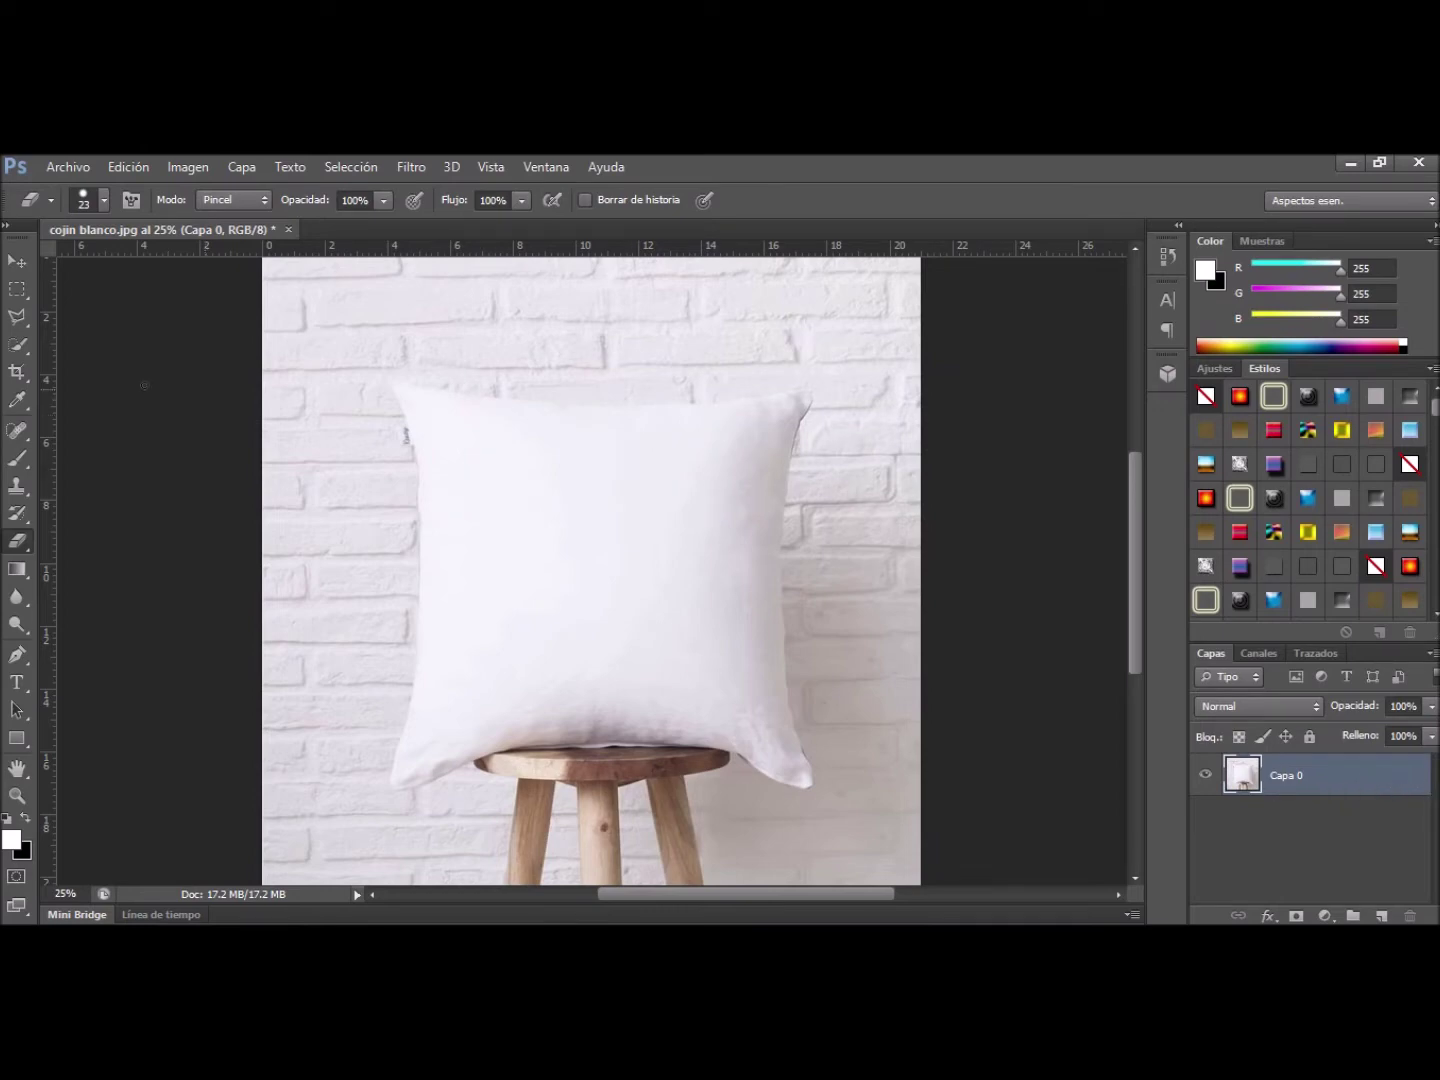
Quick-select the cushion, subtracting the floor and the brick wall around it
click(17, 347)
drag(434, 435, 572, 655)
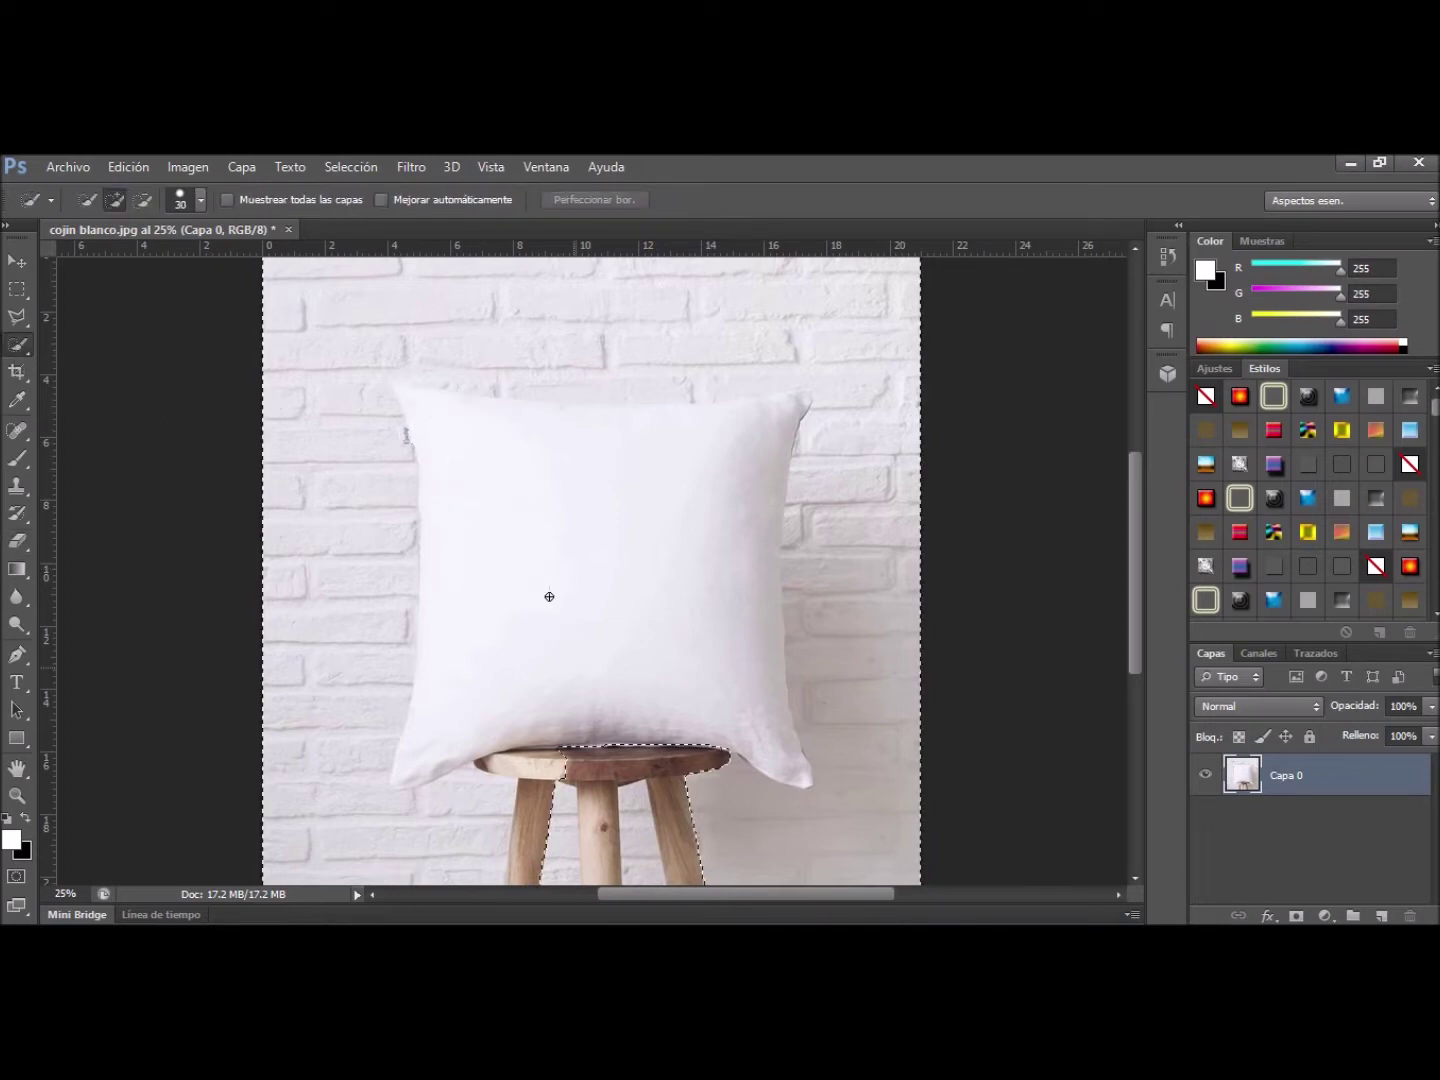
key(ctrl+minus)
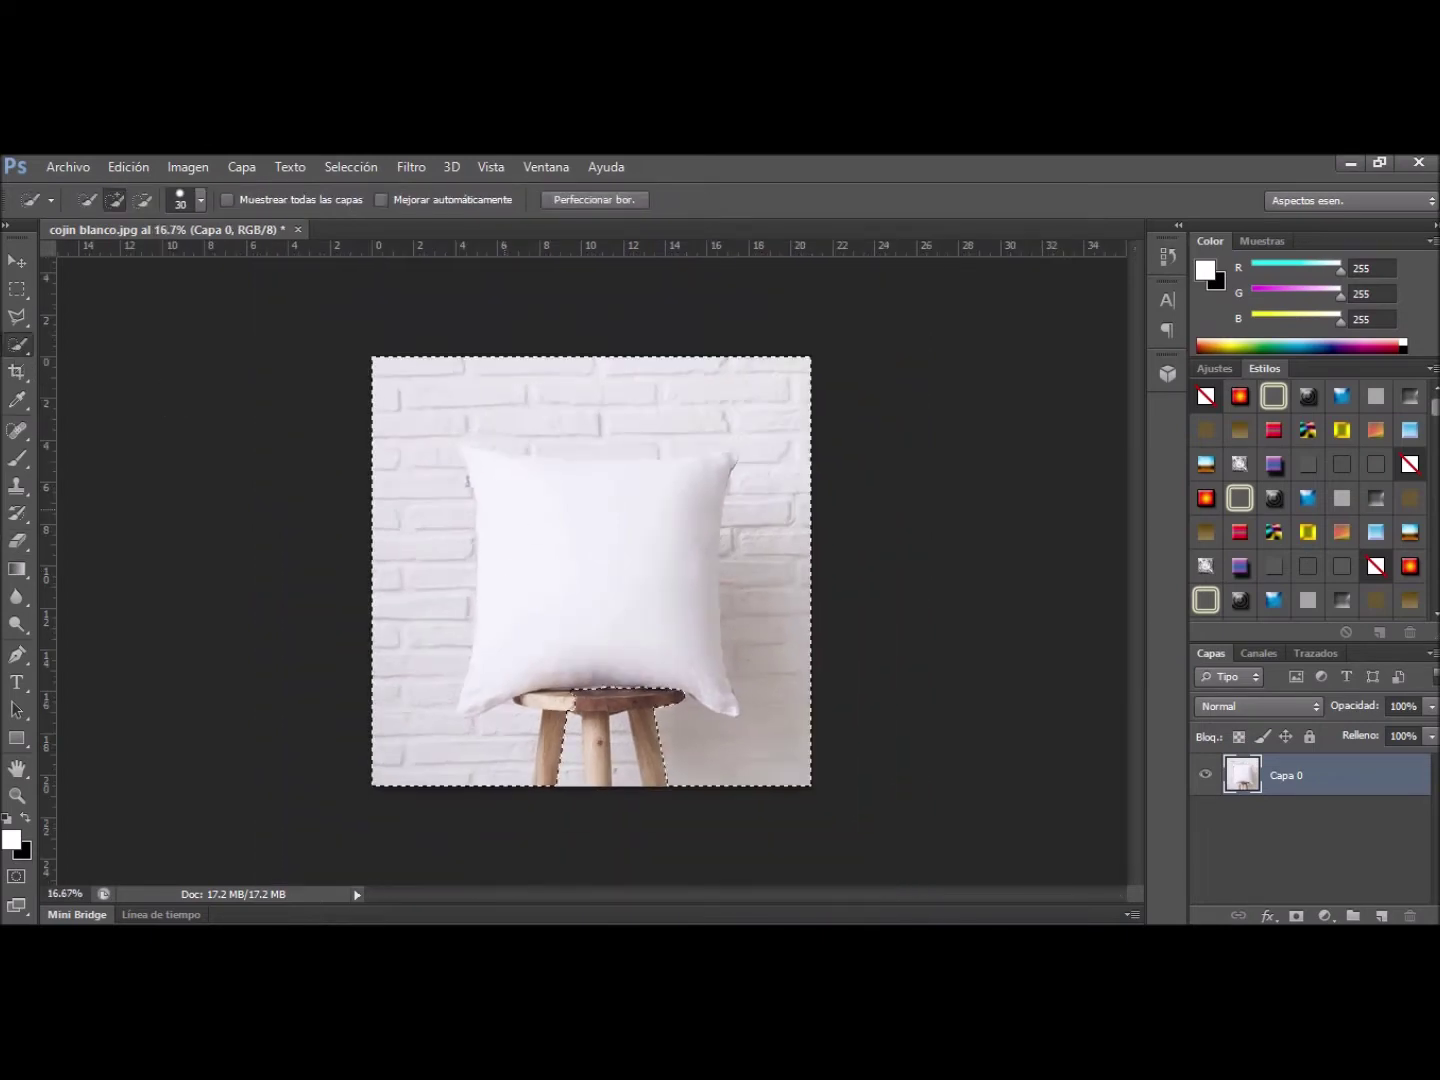
mouse_move(751, 665)
mouse_down()
mouse_move(537, 744)
mouse_move(415, 481)
mouse_up()
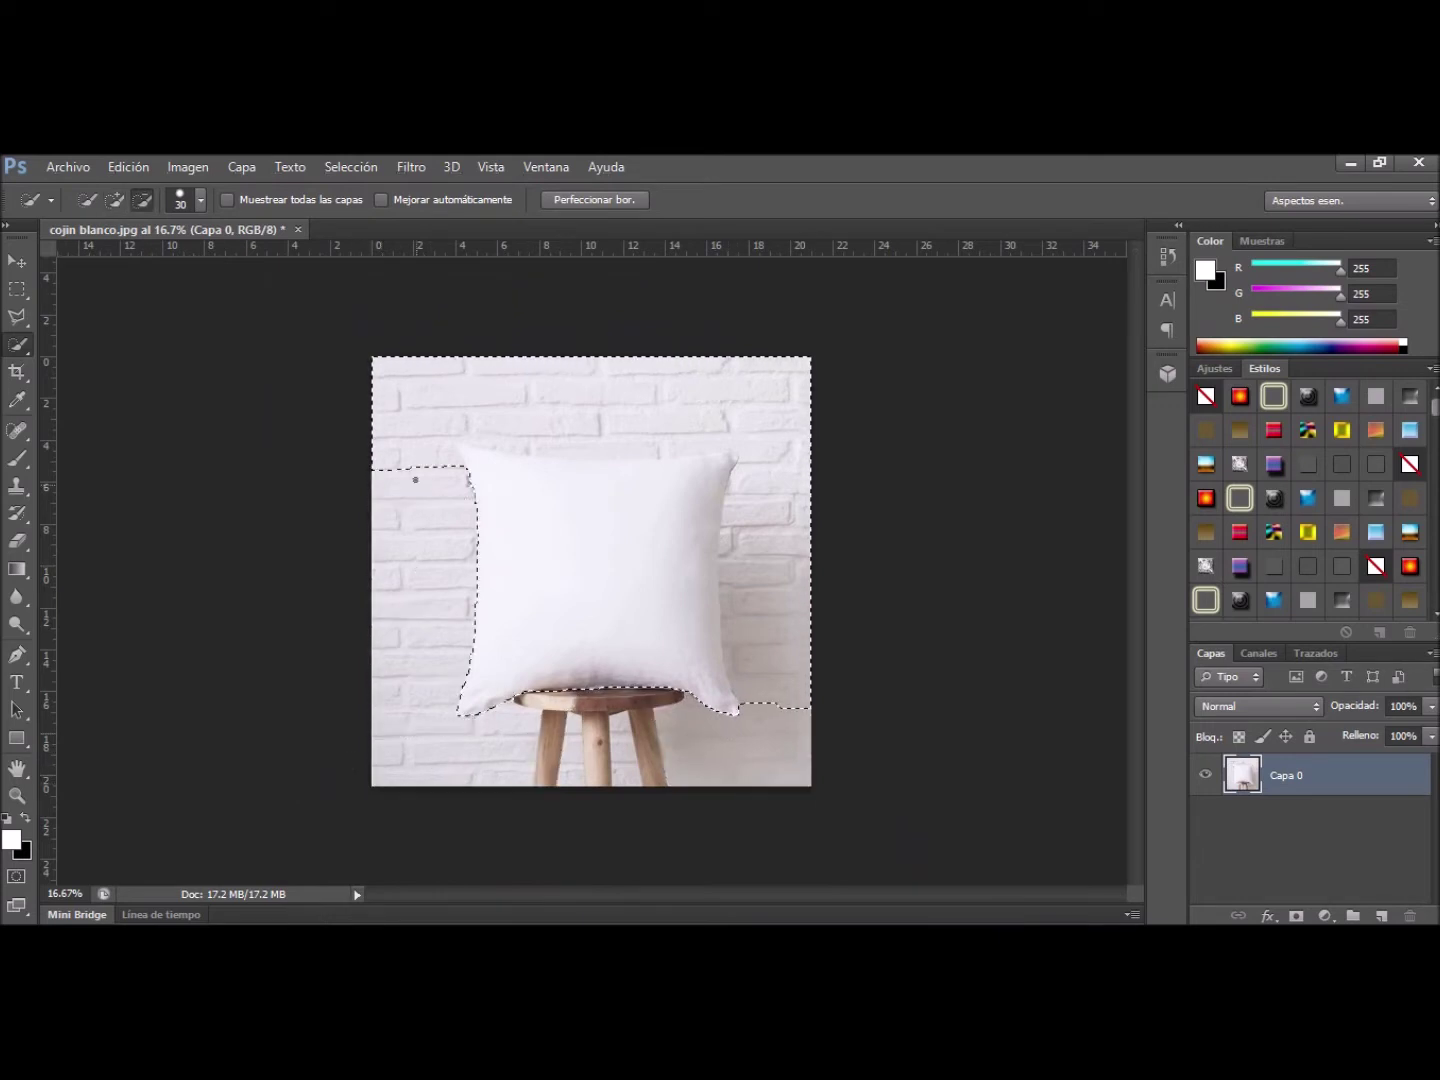
drag(402, 384, 775, 419)
drag(760, 624, 754, 686)
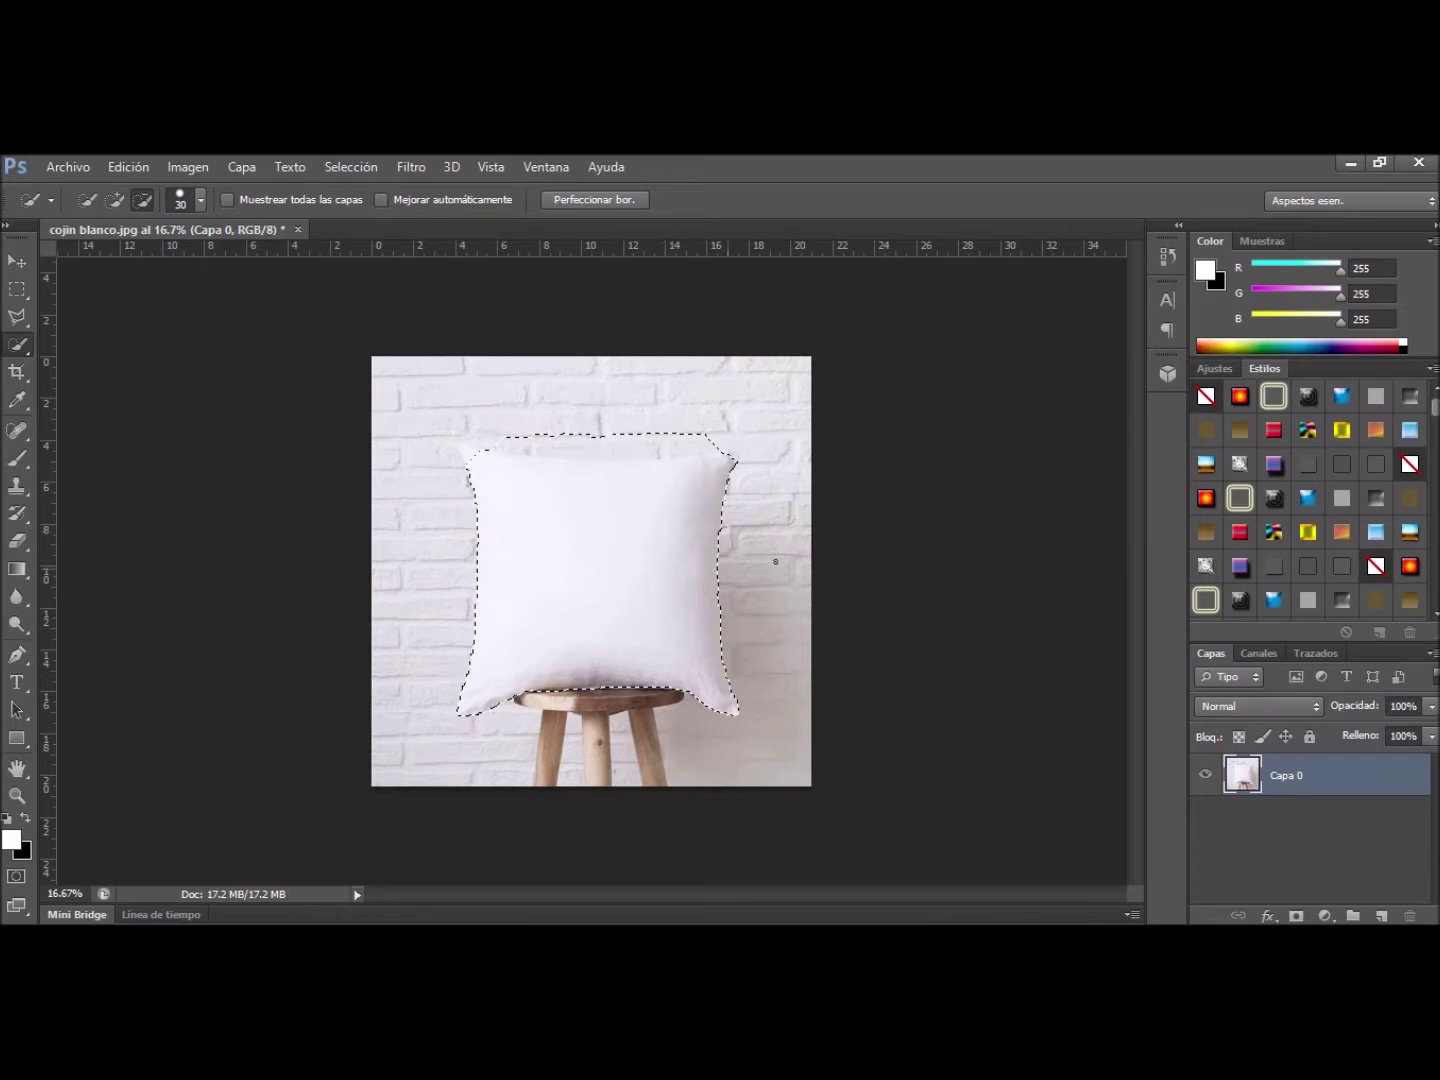
Refine the selection's top edge, removing stray fragments and adding the top-left corner
key(ctrl+plus)
key(ctrl+plus)
scroll(779, 560, up, 2)
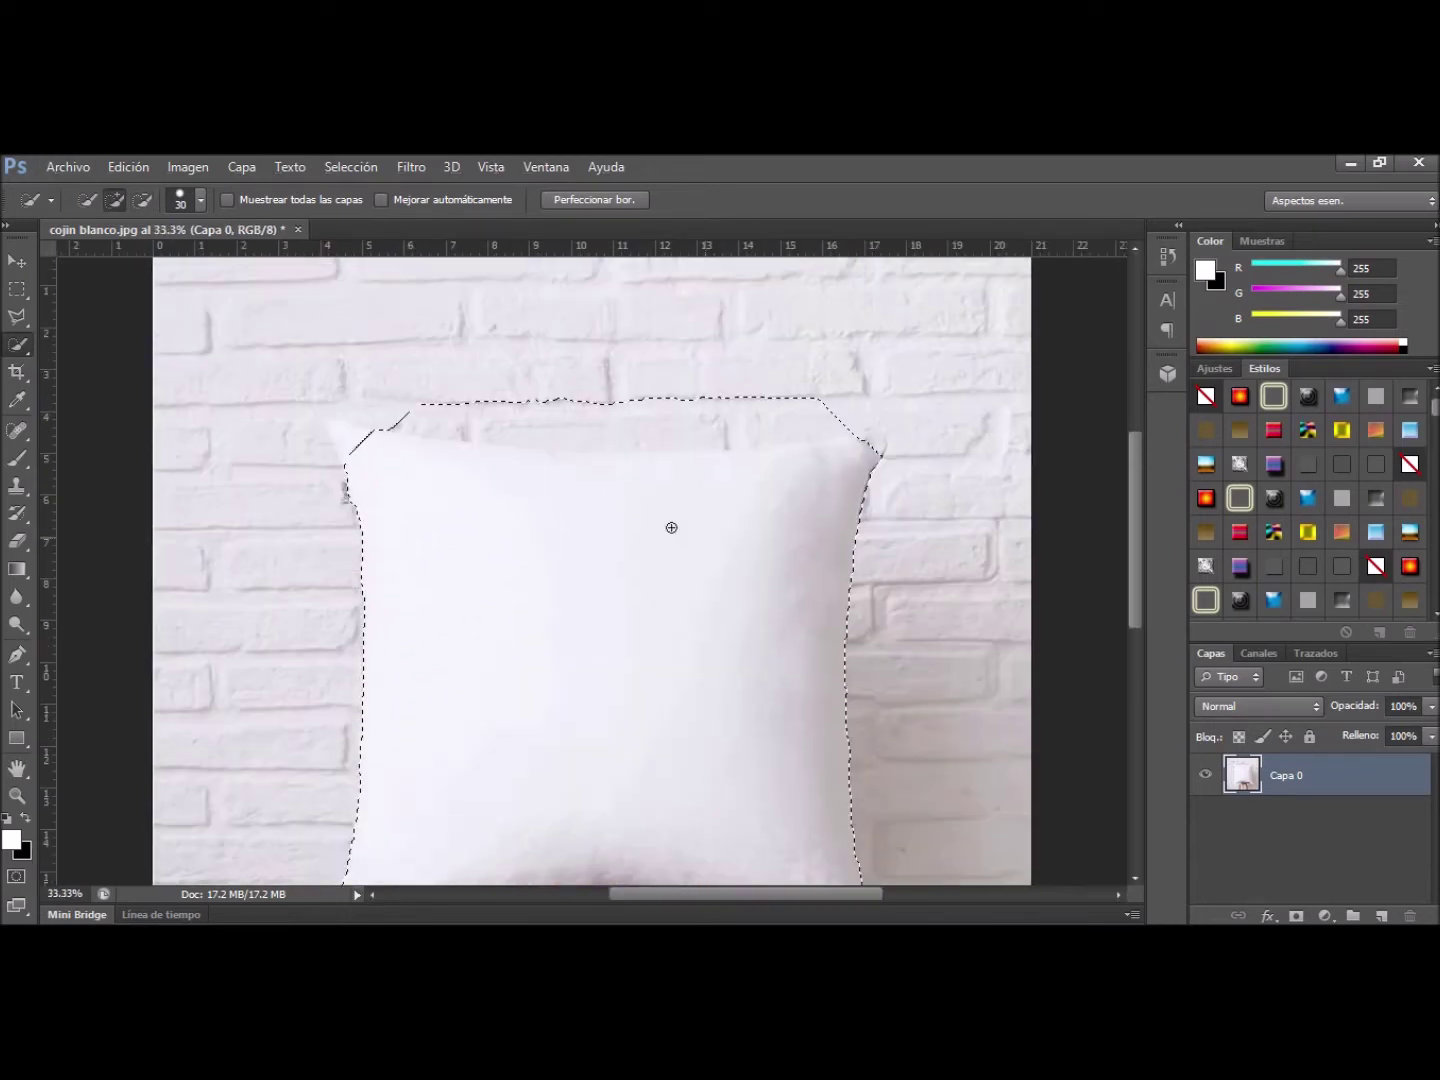
drag(405, 456, 421, 405)
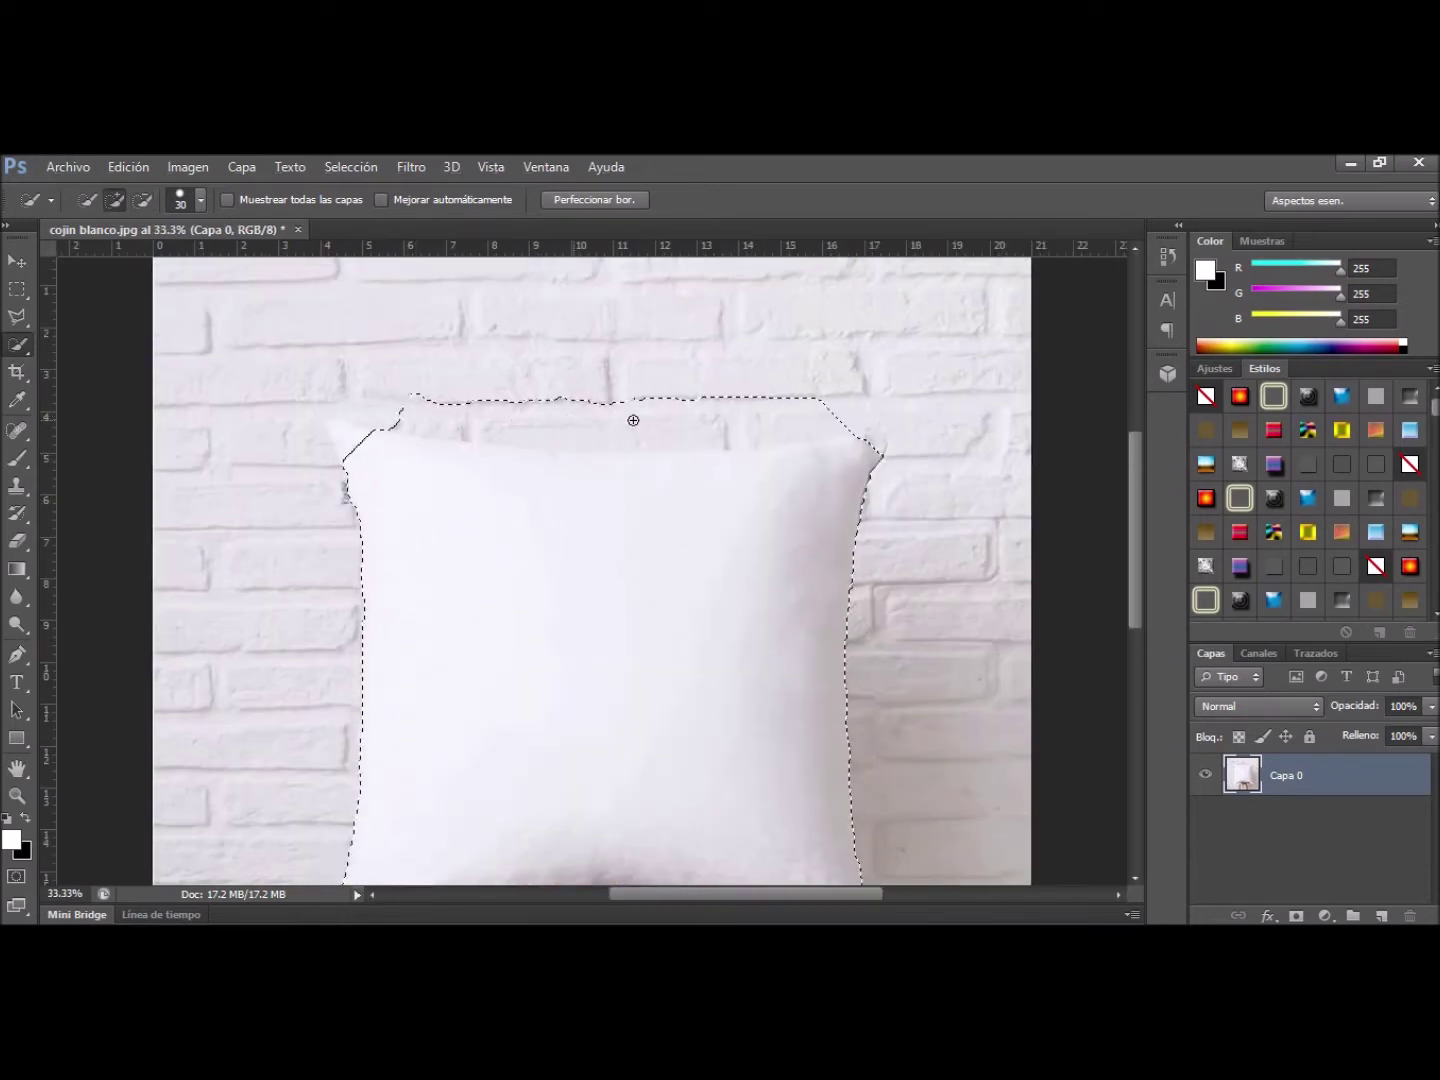
mouse_move(411, 395)
mouse_down()
mouse_move(719, 425)
mouse_move(788, 415)
mouse_move(435, 419)
mouse_move(637, 438)
mouse_move(566, 430)
mouse_up()
drag(446, 406, 389, 399)
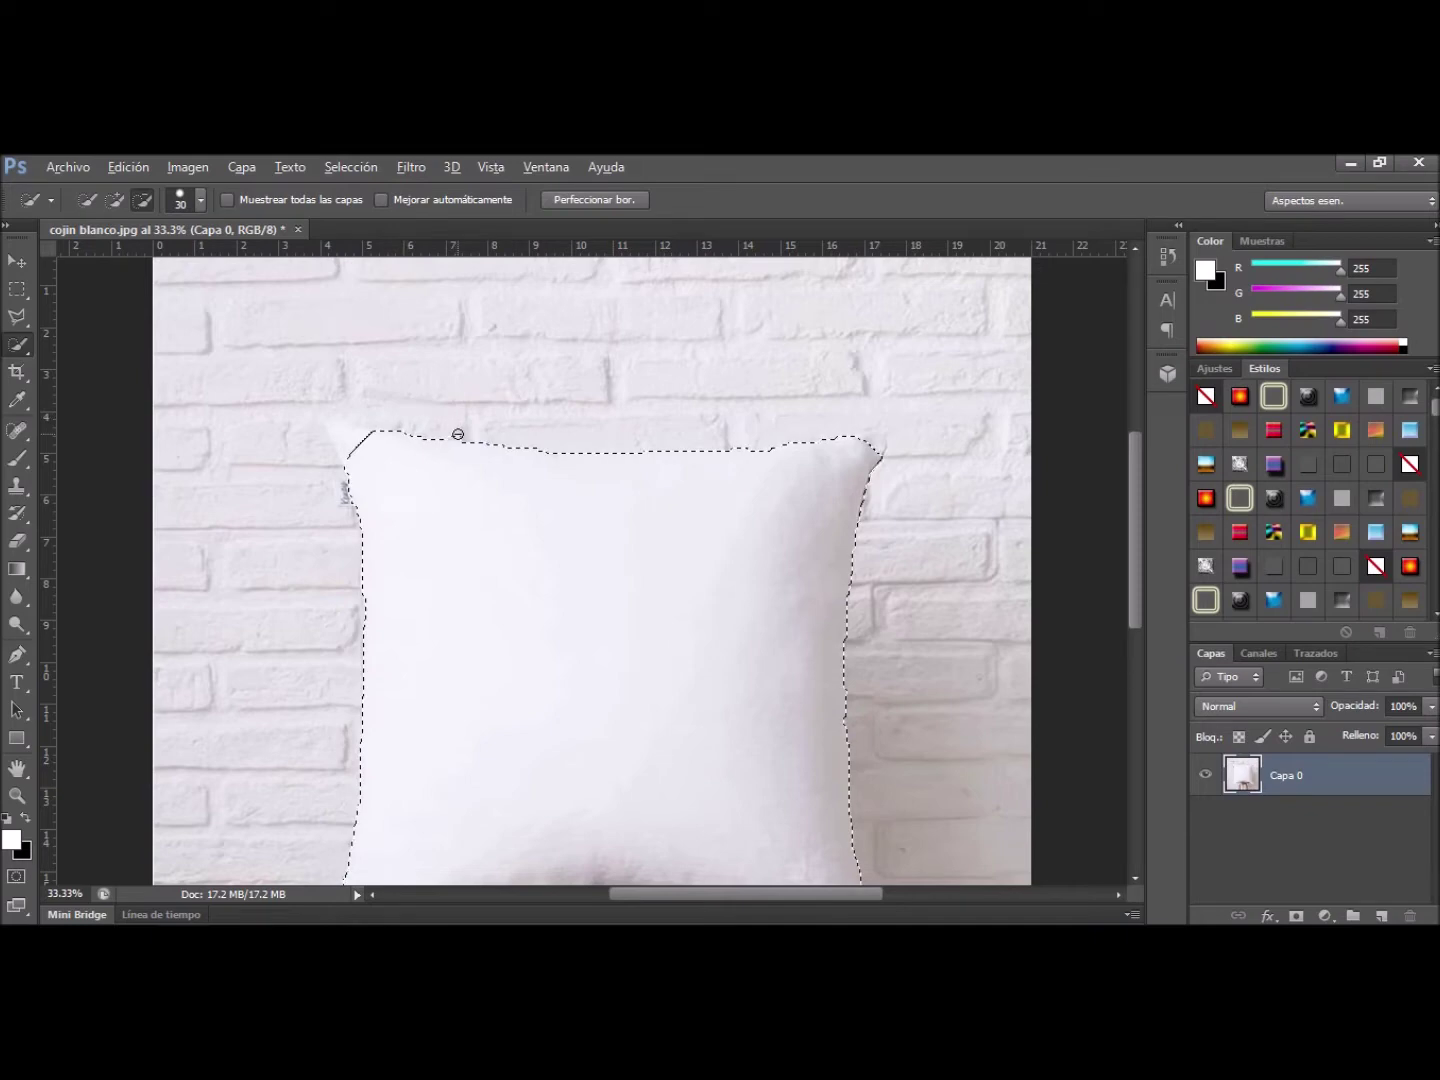
key(ctrl+plus)
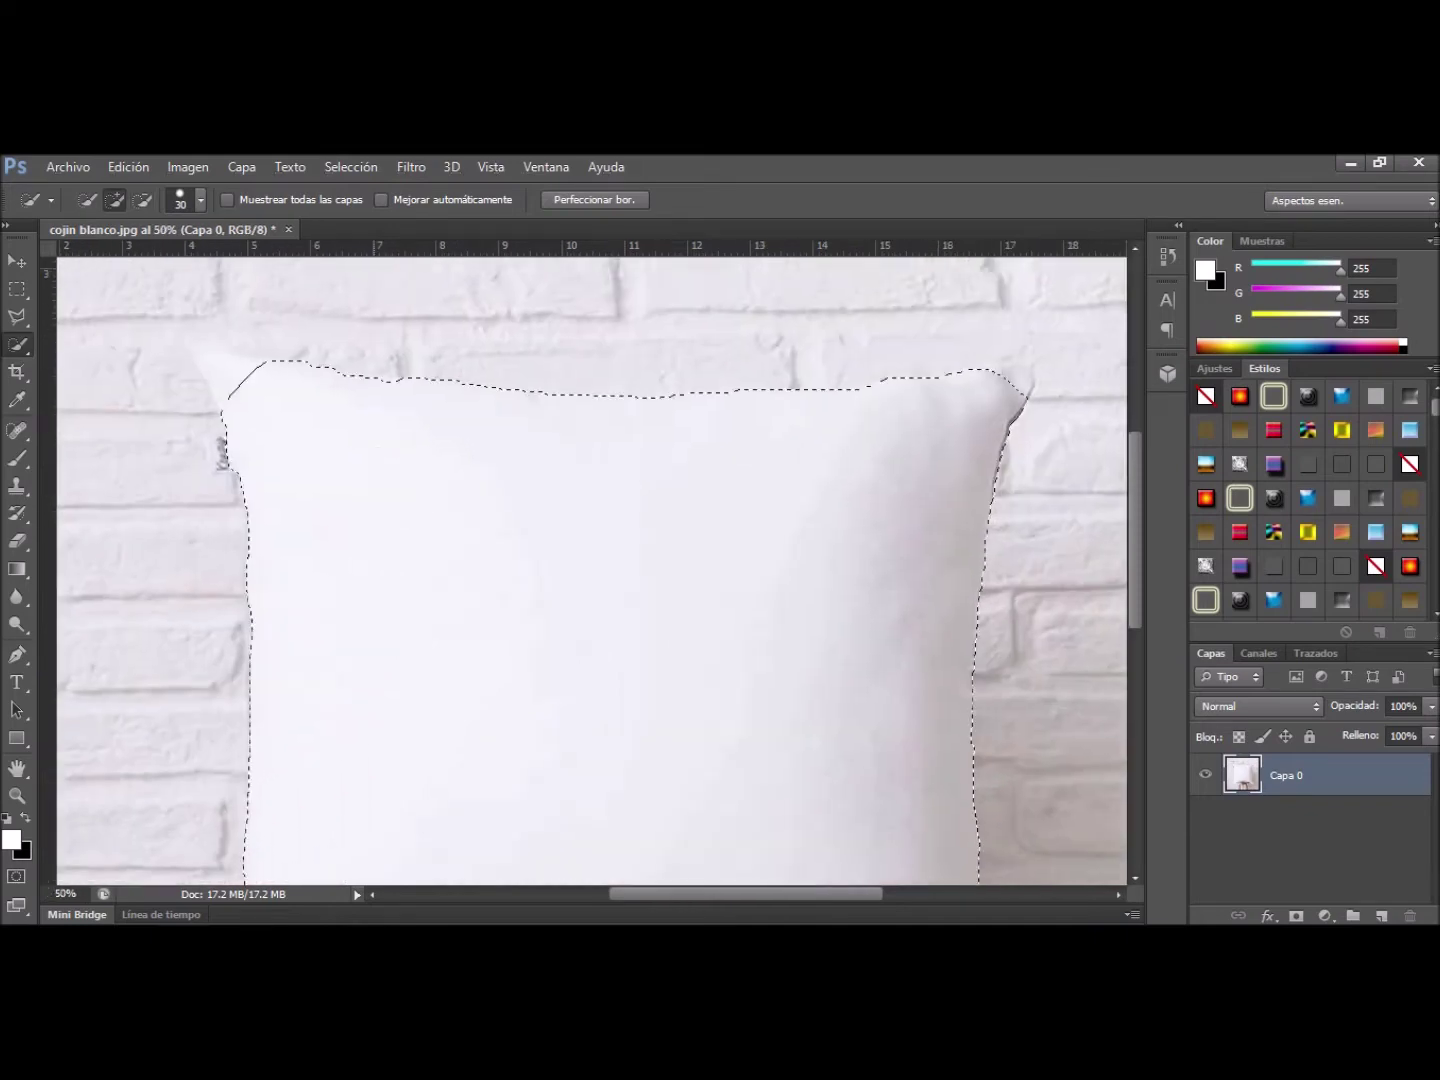
mouse_move(229, 376)
mouse_down()
mouse_move(203, 357)
mouse_move(257, 366)
mouse_up()
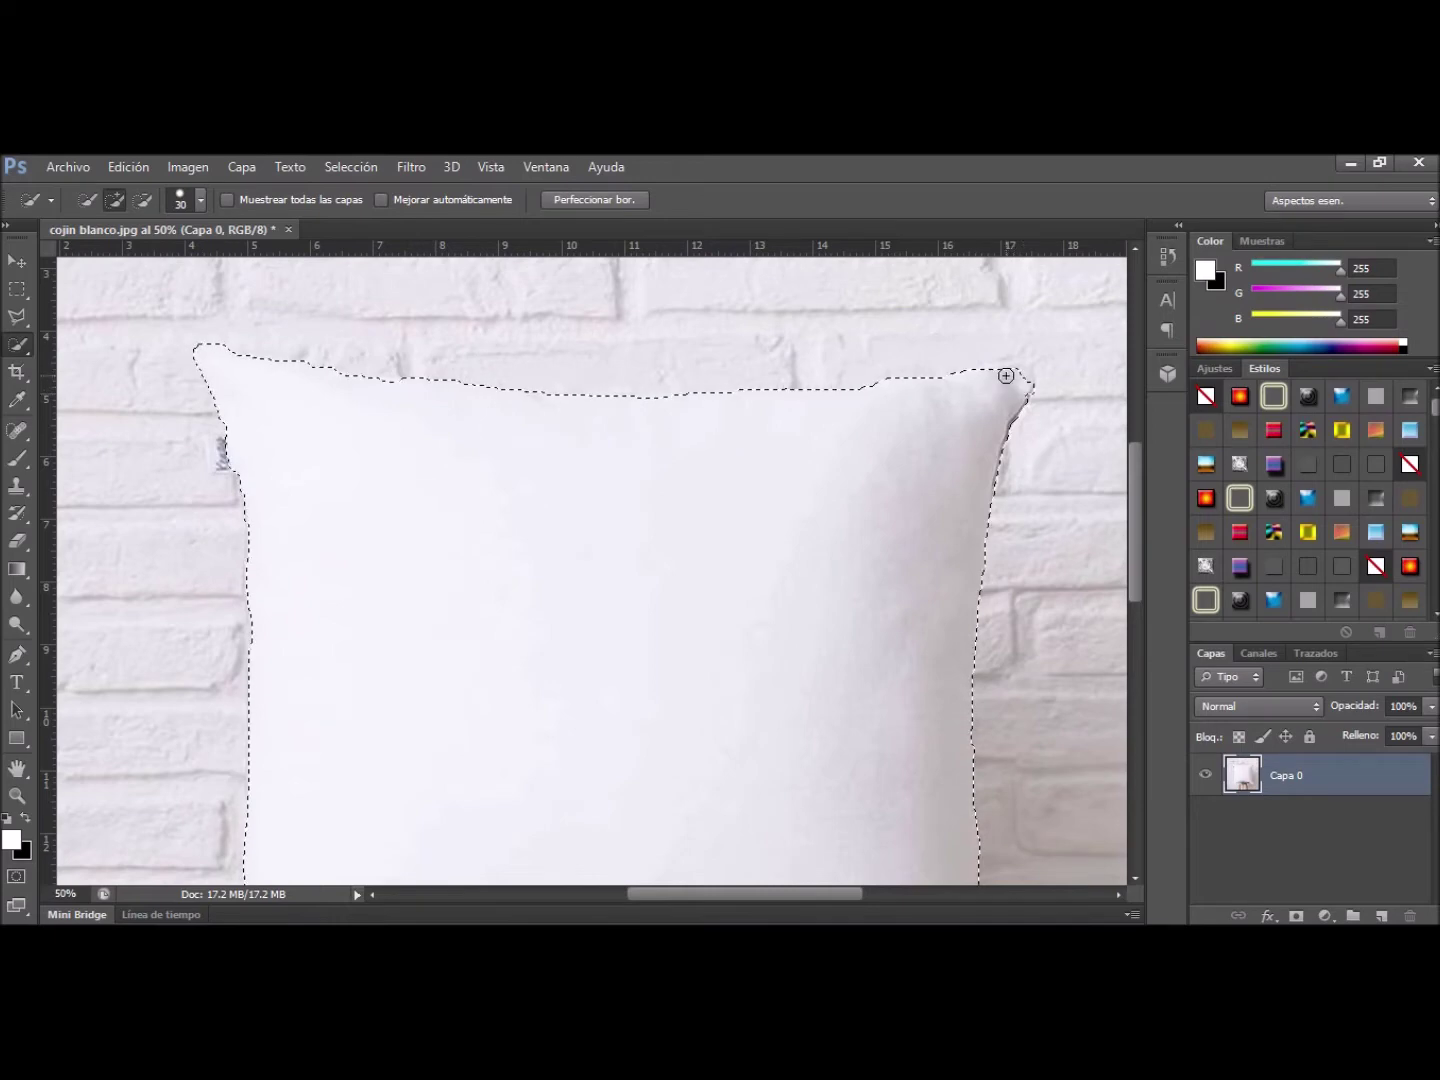
Trim the selection along the stool top and zoom back out to the whole cushion
scroll(945, 537, down, 1)
scroll(945, 538, down, 5)
scroll(945, 538, down, 5)
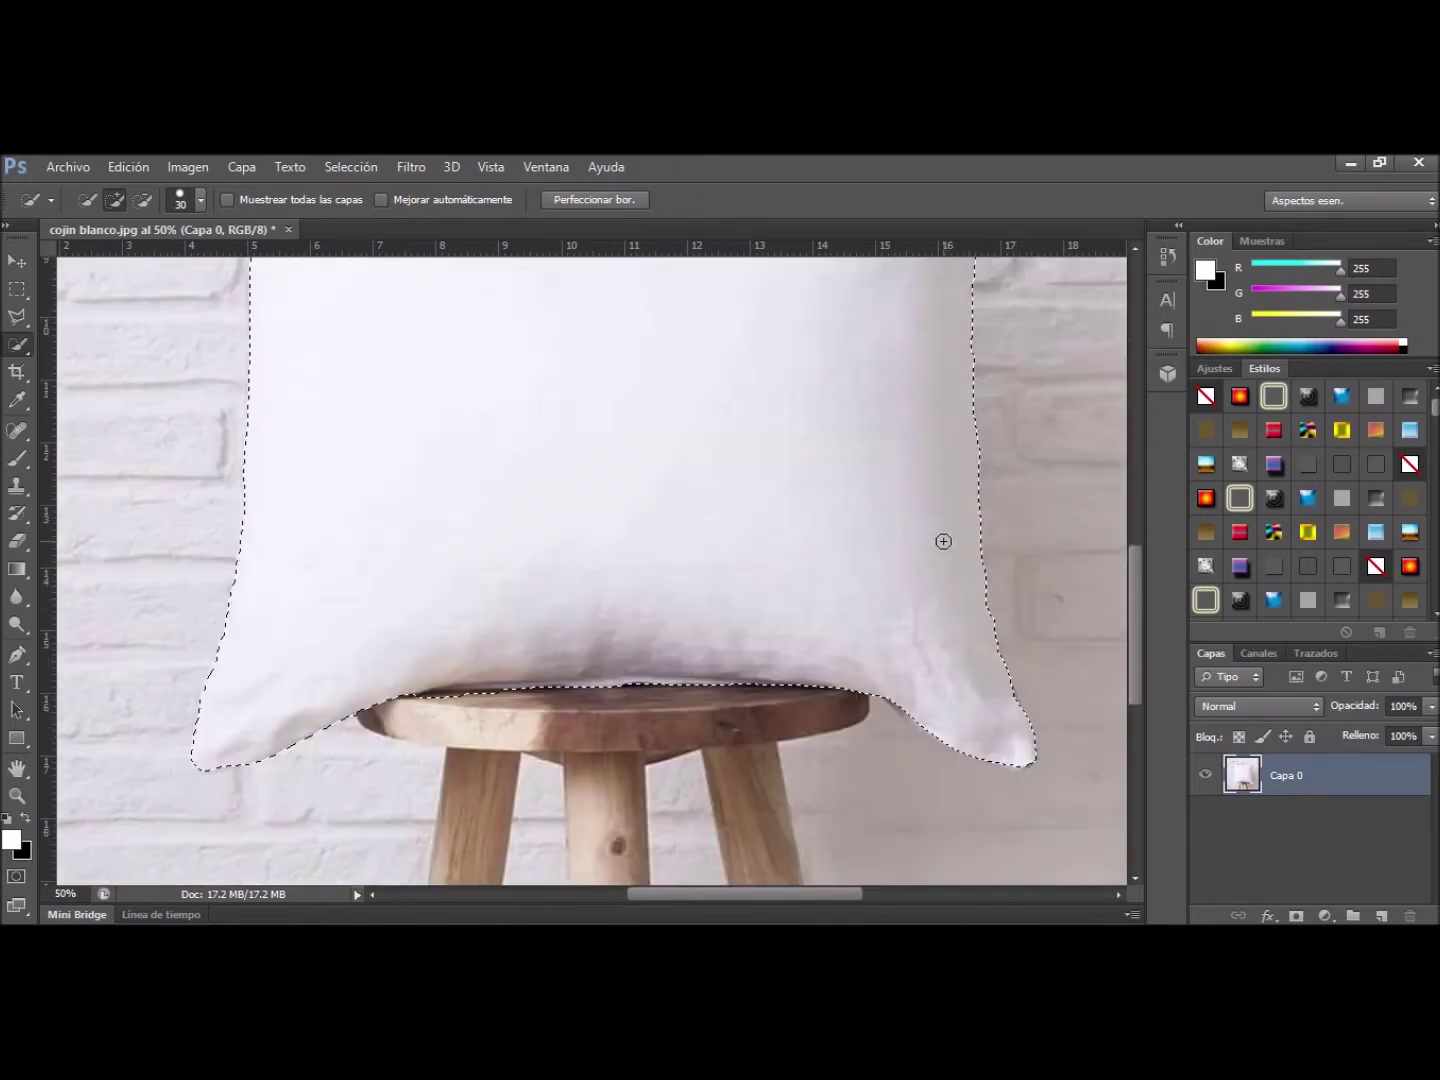
scroll(336, 645, up, 2)
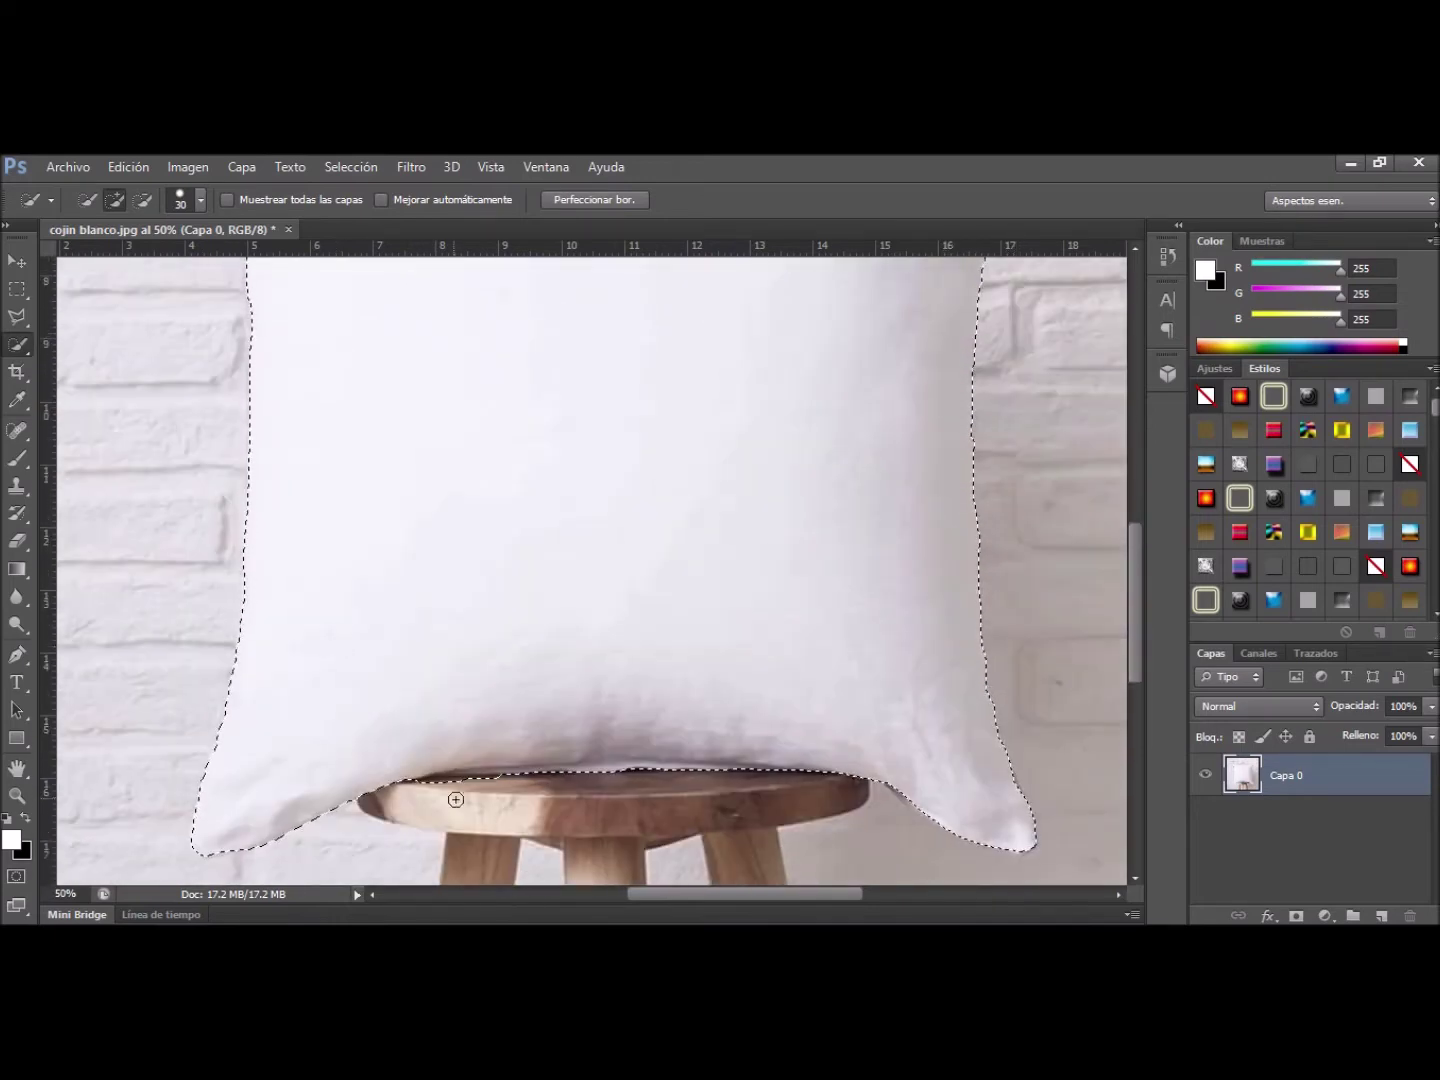
scroll(488, 723, up, 3)
scroll(488, 724, up, 3)
scroll(486, 720, up, 2)
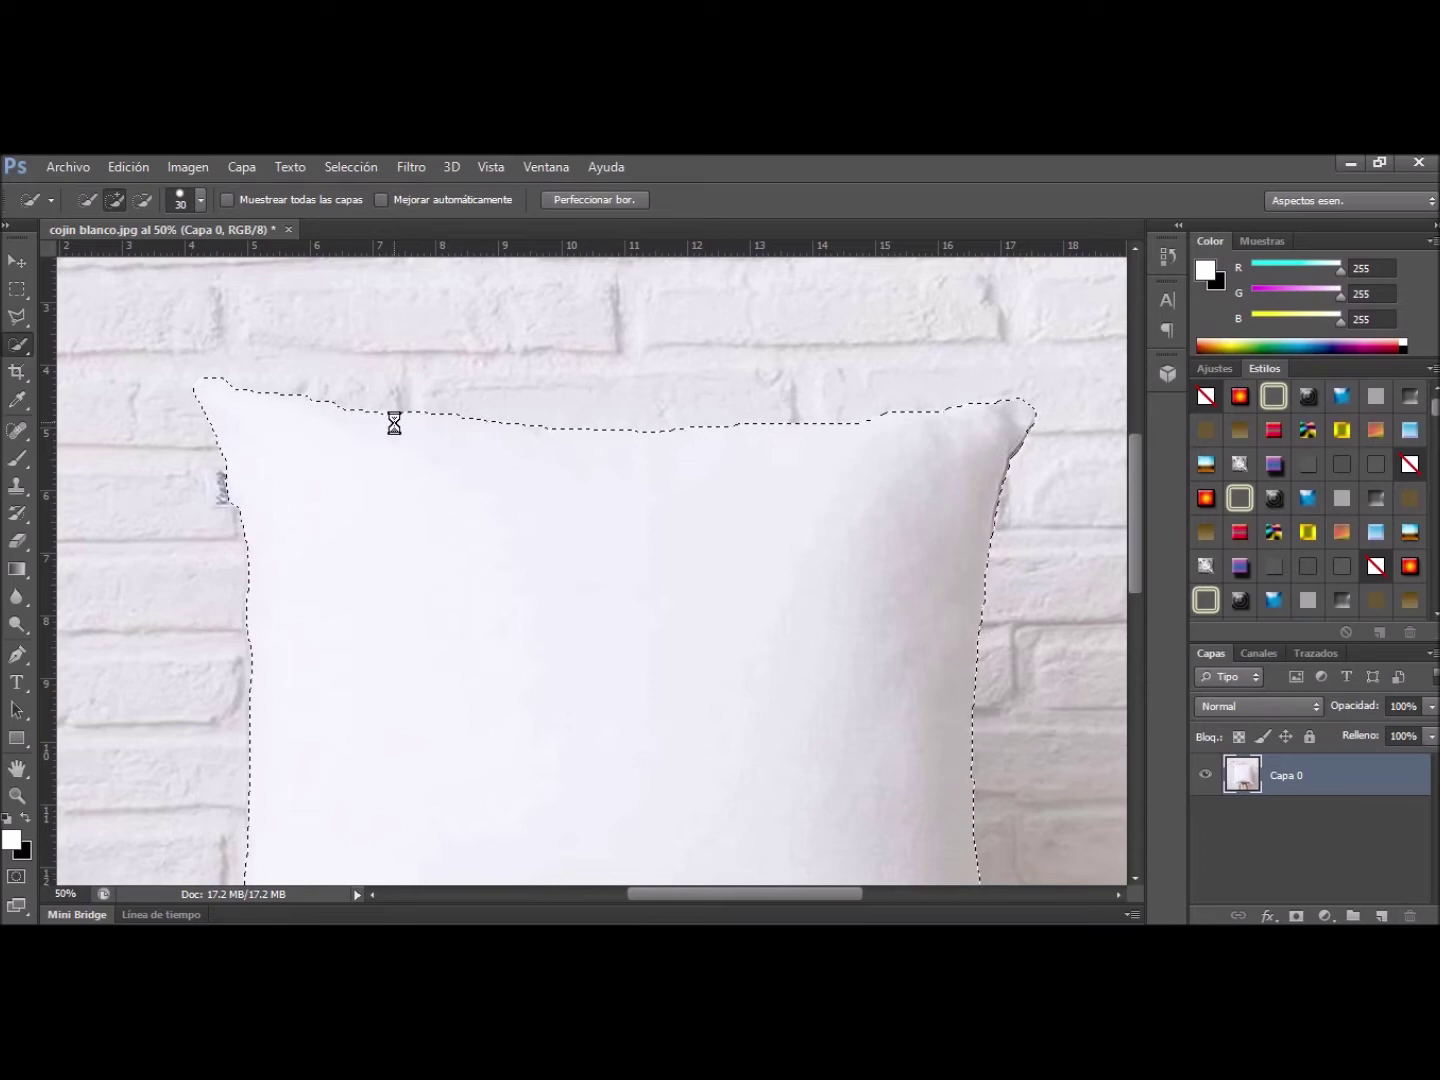
scroll(1016, 438, down, 2)
scroll(1032, 466, down, 4)
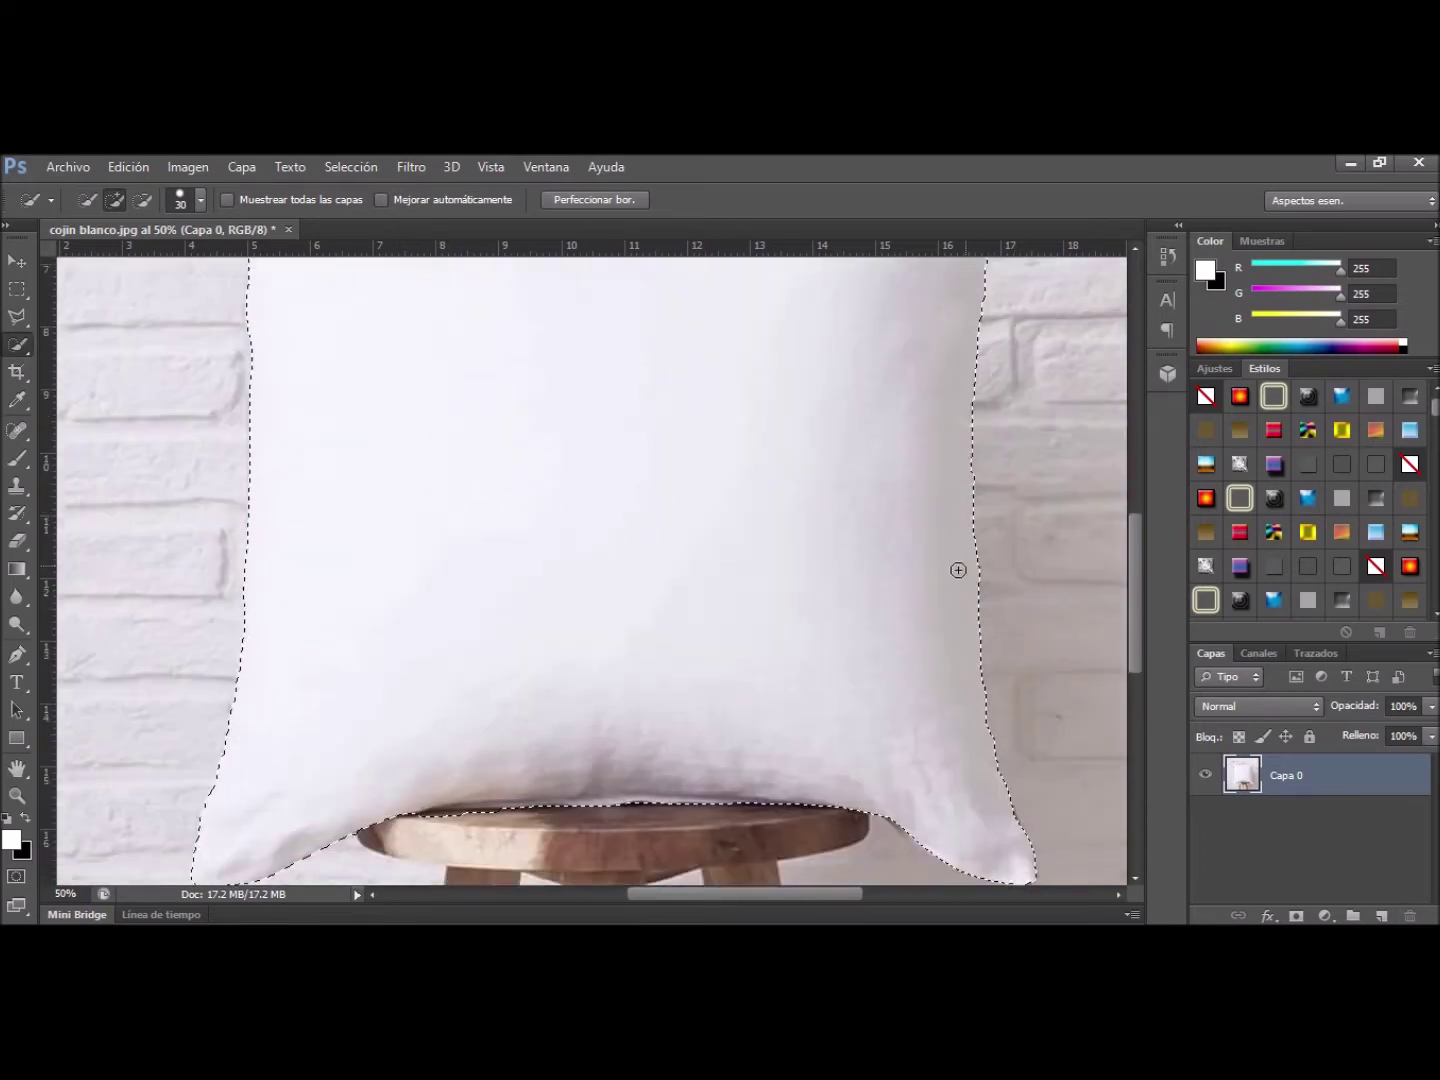
scroll(964, 566, down, 3)
scroll(957, 755, up, 3)
scroll(402, 659, down, 3)
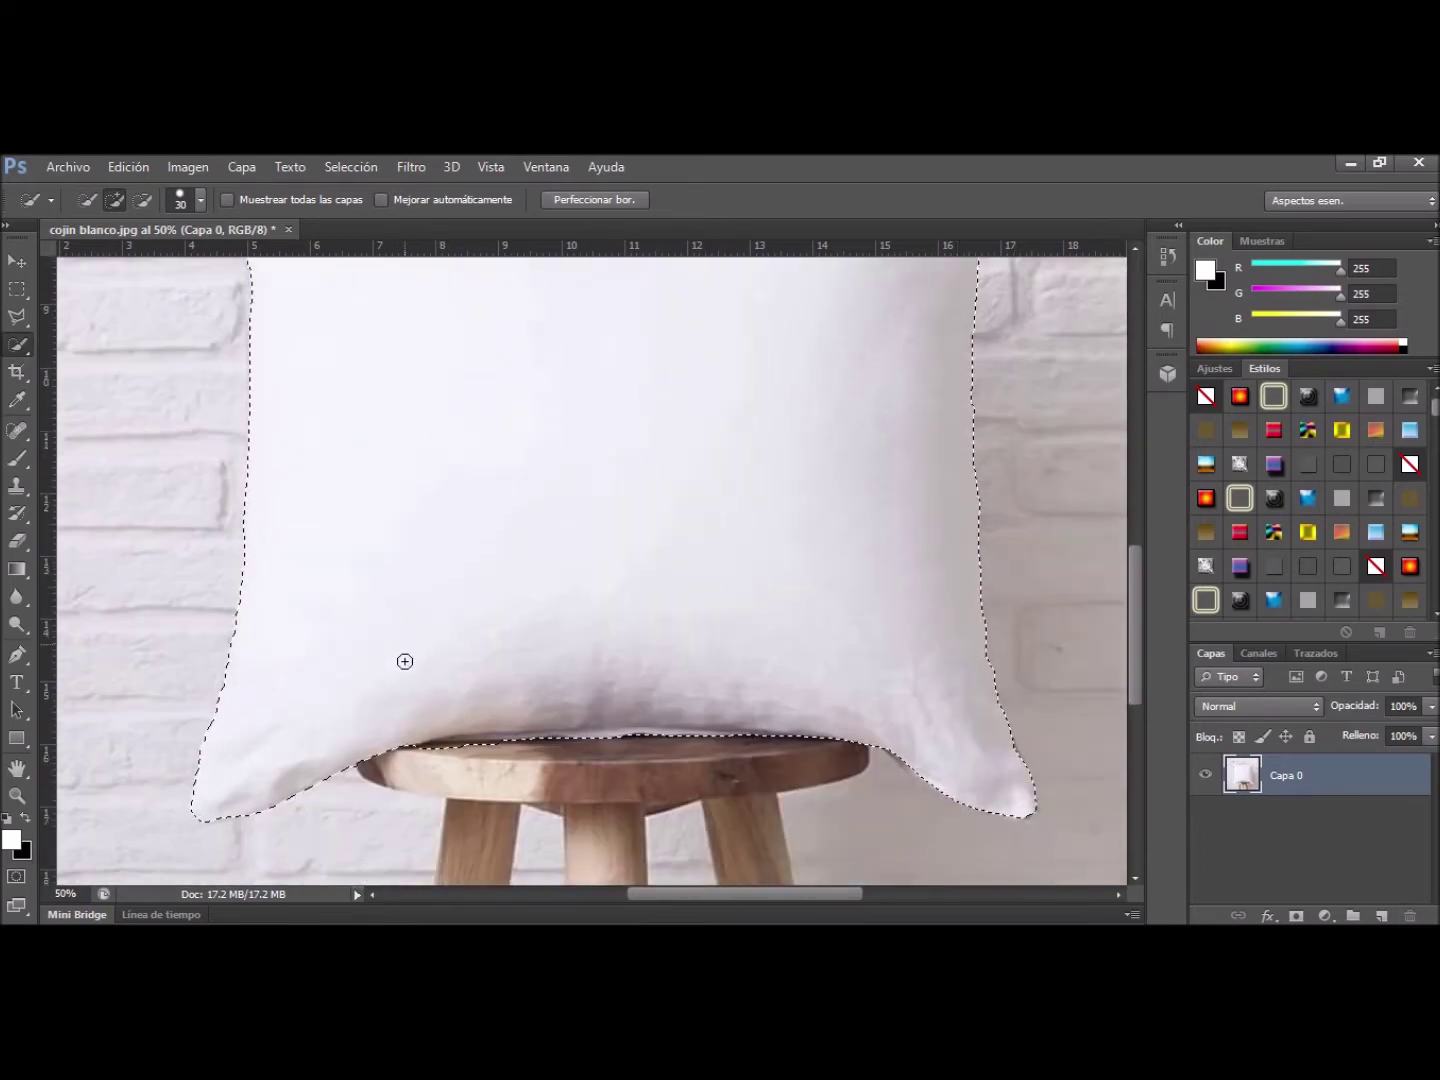
scroll(402, 659, down, 2)
scroll(405, 662, down, 1)
key(alt)
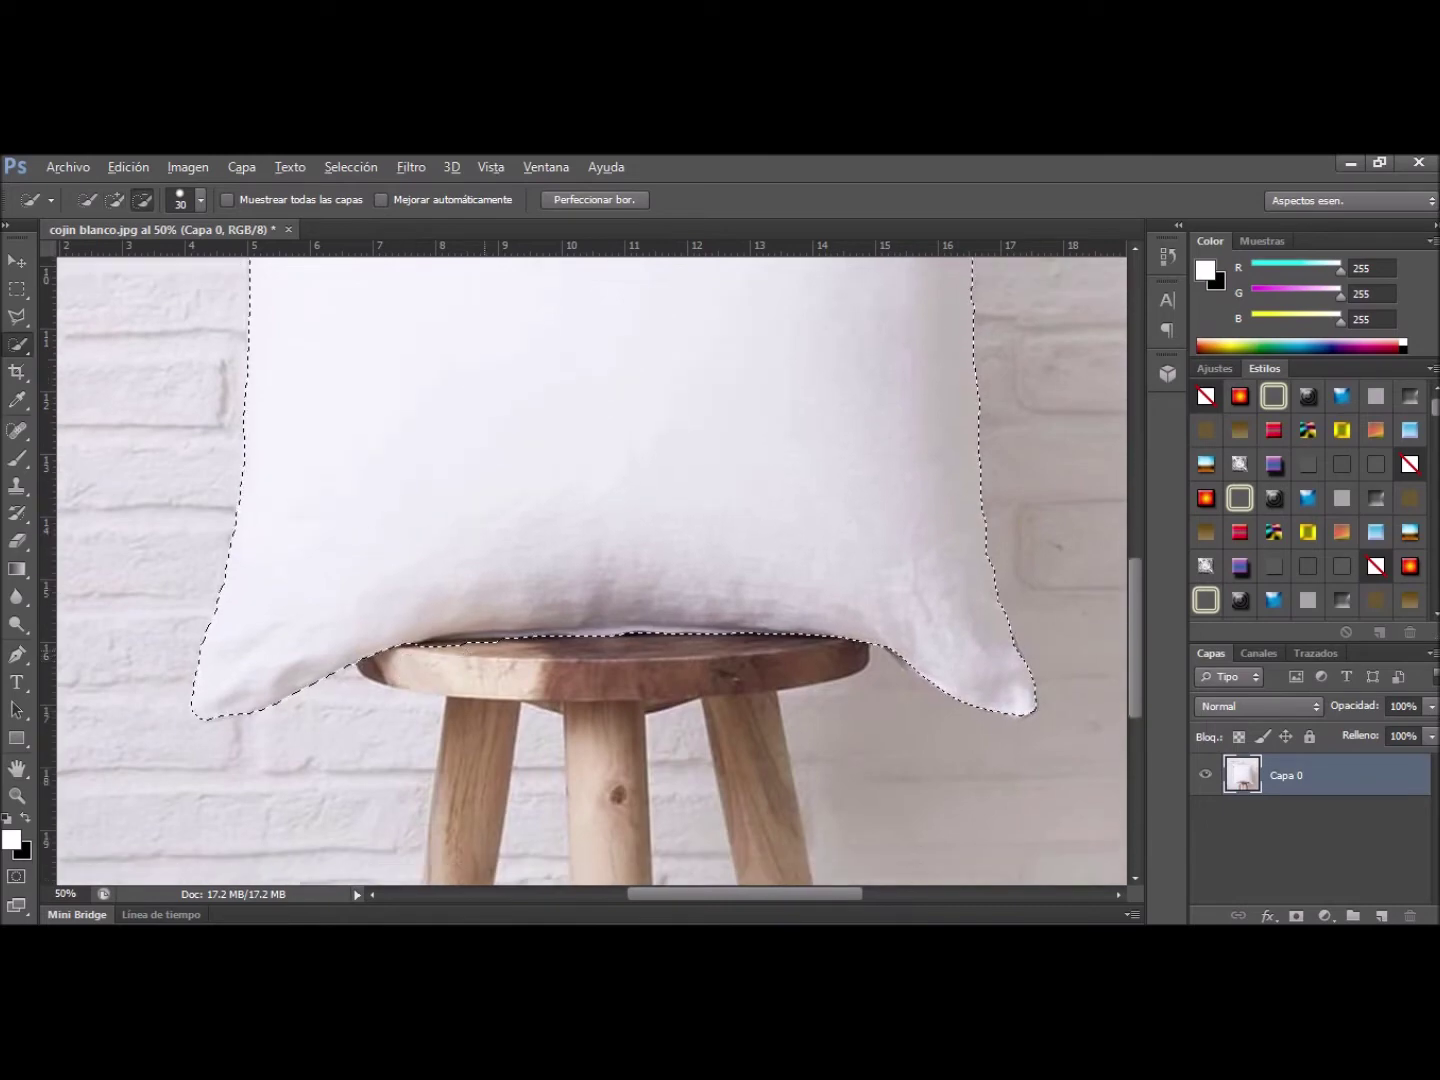
drag(445, 658, 462, 626)
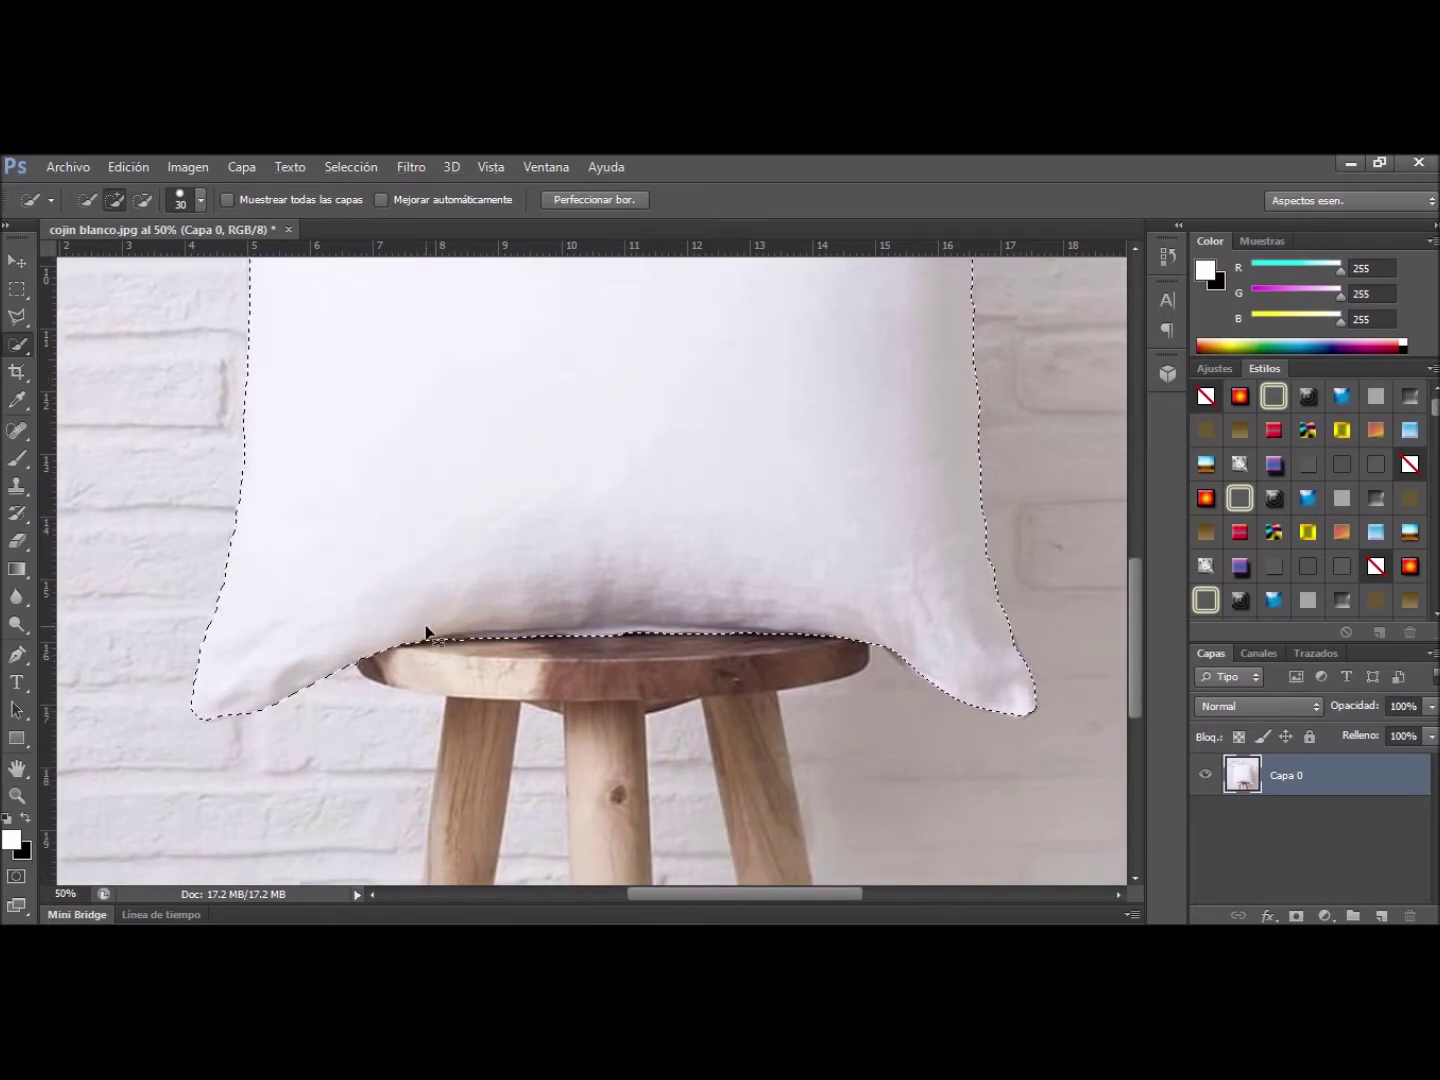
key(ctrl+minus)
key(ctrl+minus)
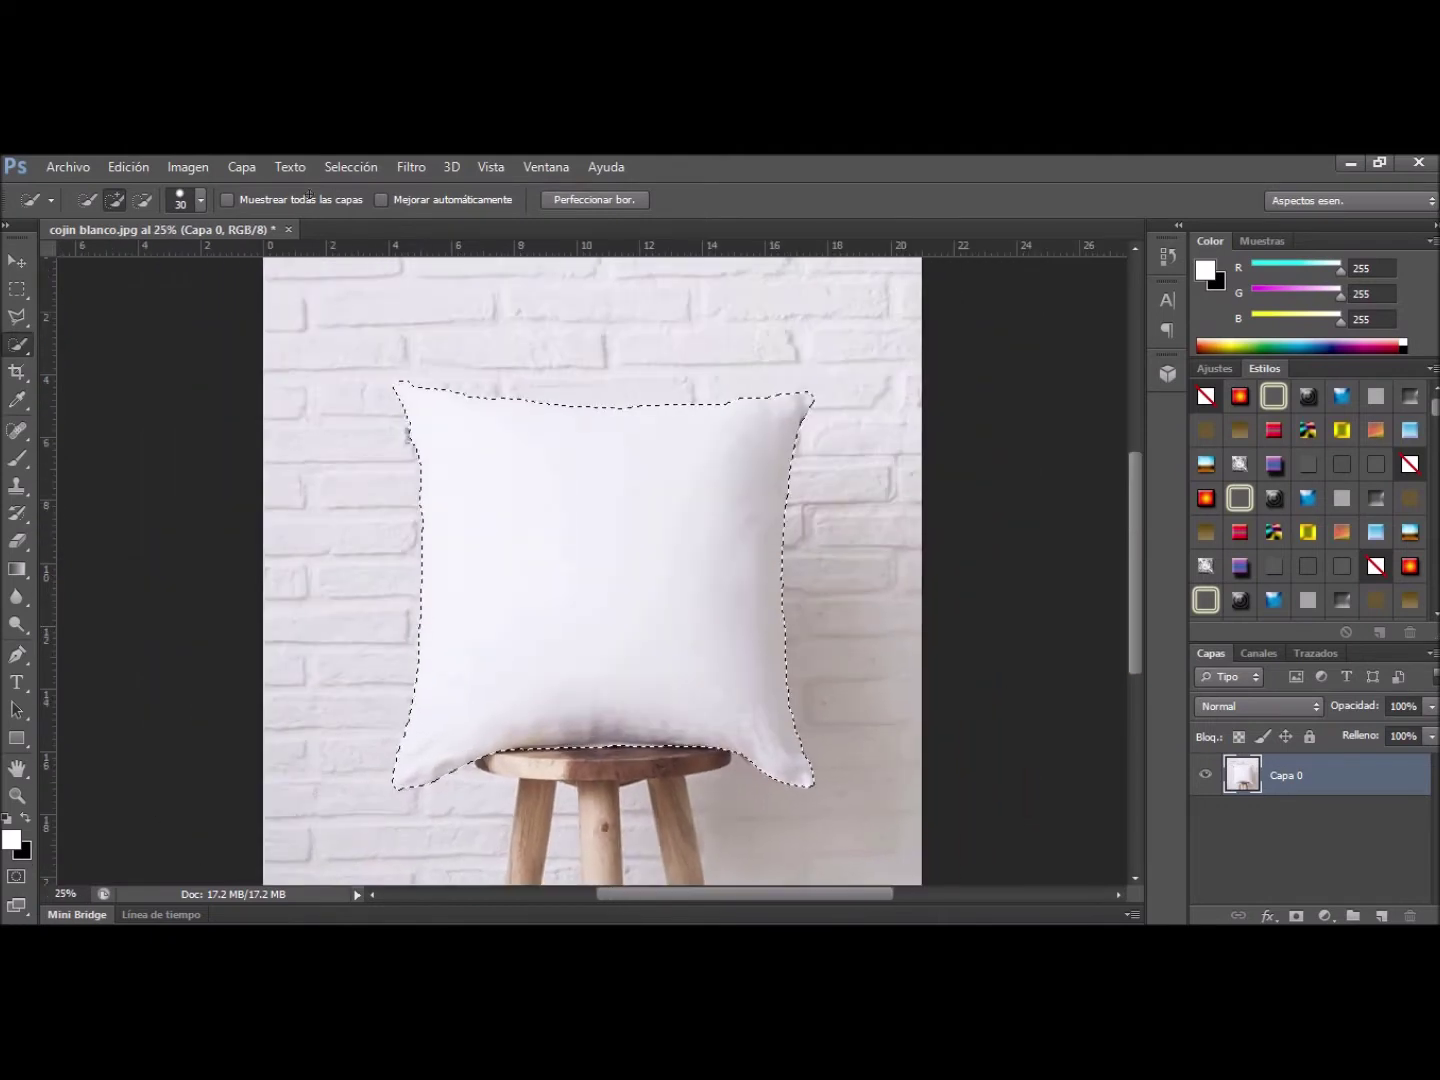
click(347, 168)
mouse_move(365, 402)
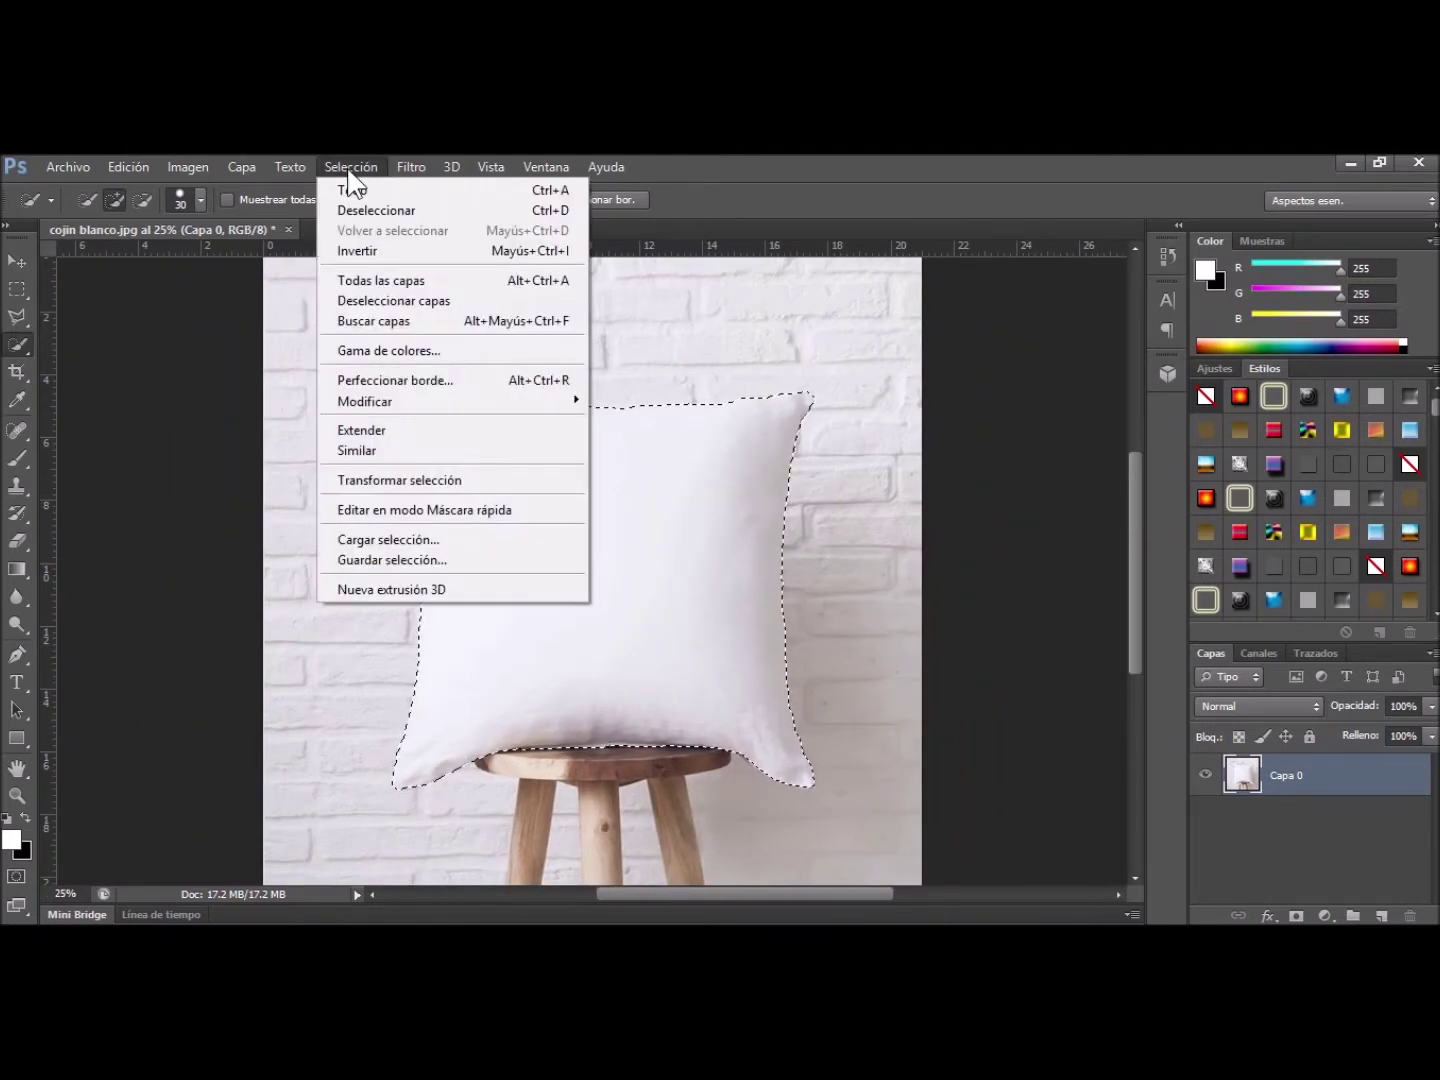
Expand the cushion selection by 1 px and copy it to a new layer, Capa 1
click(628, 442)
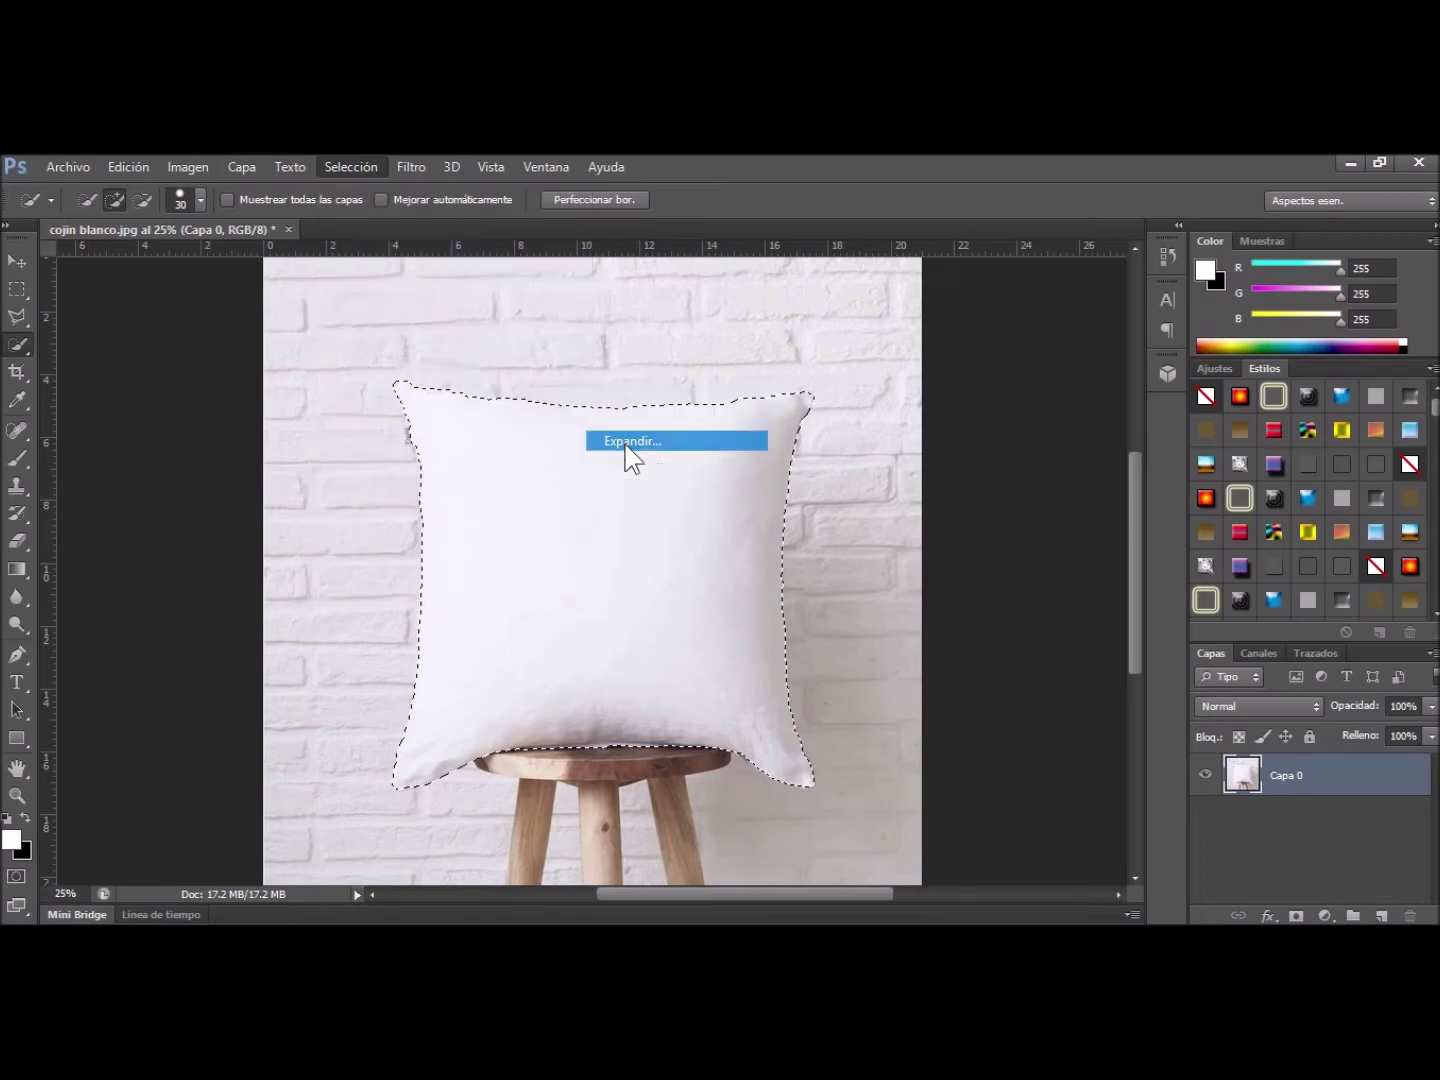
click(808, 427)
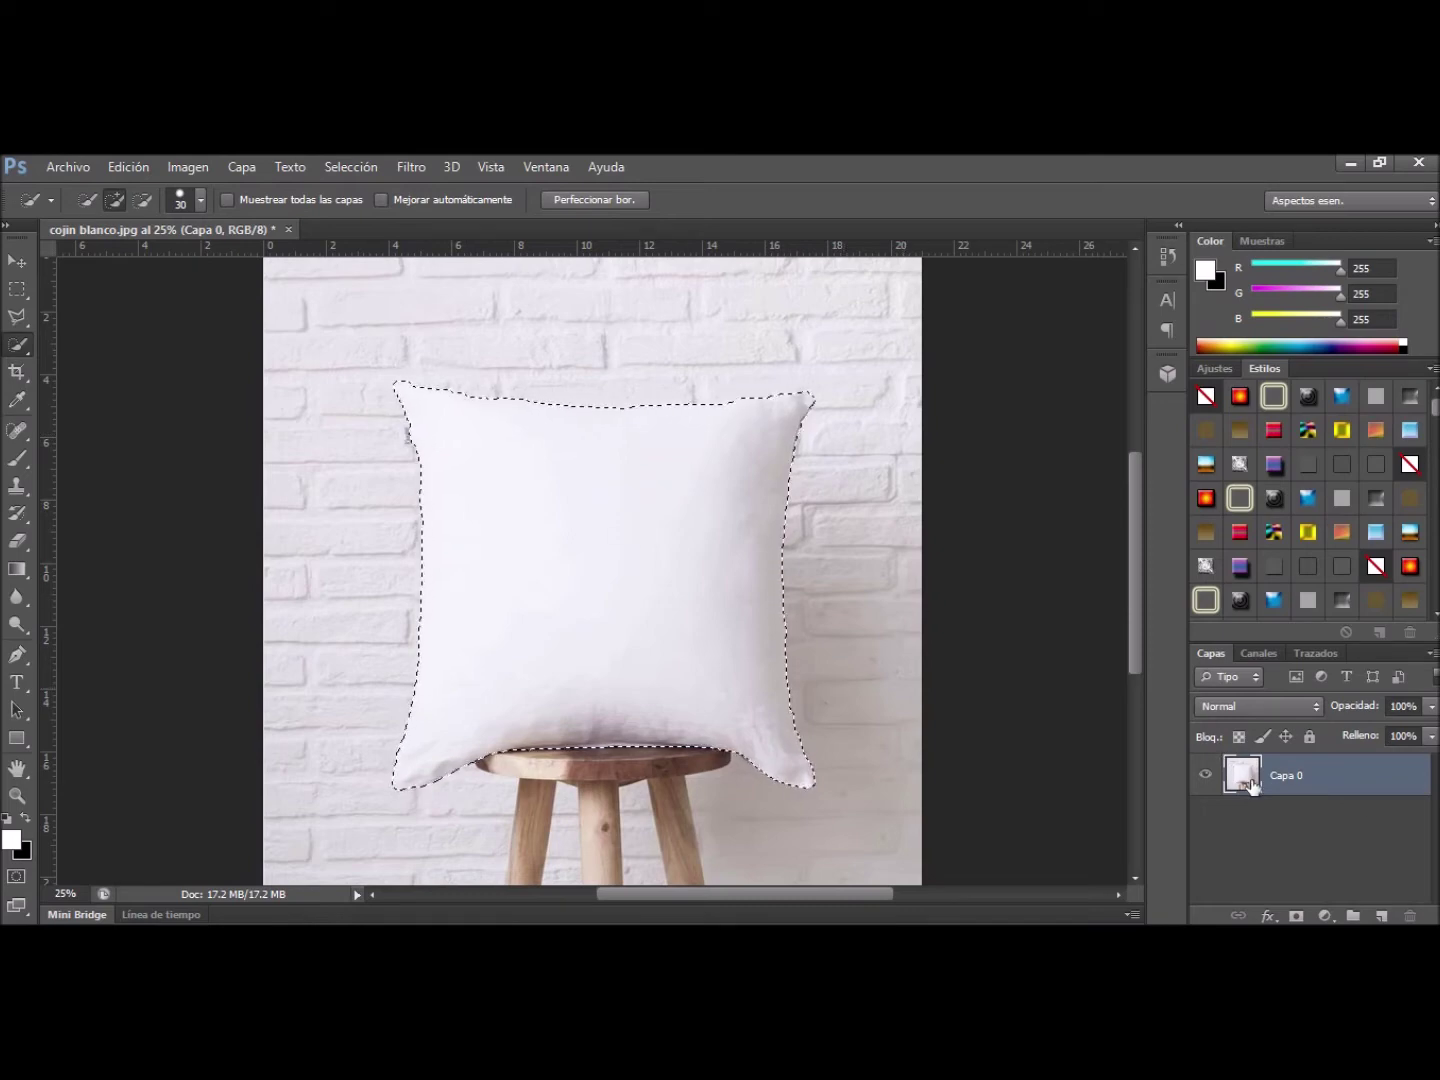
key(ctrl+j)
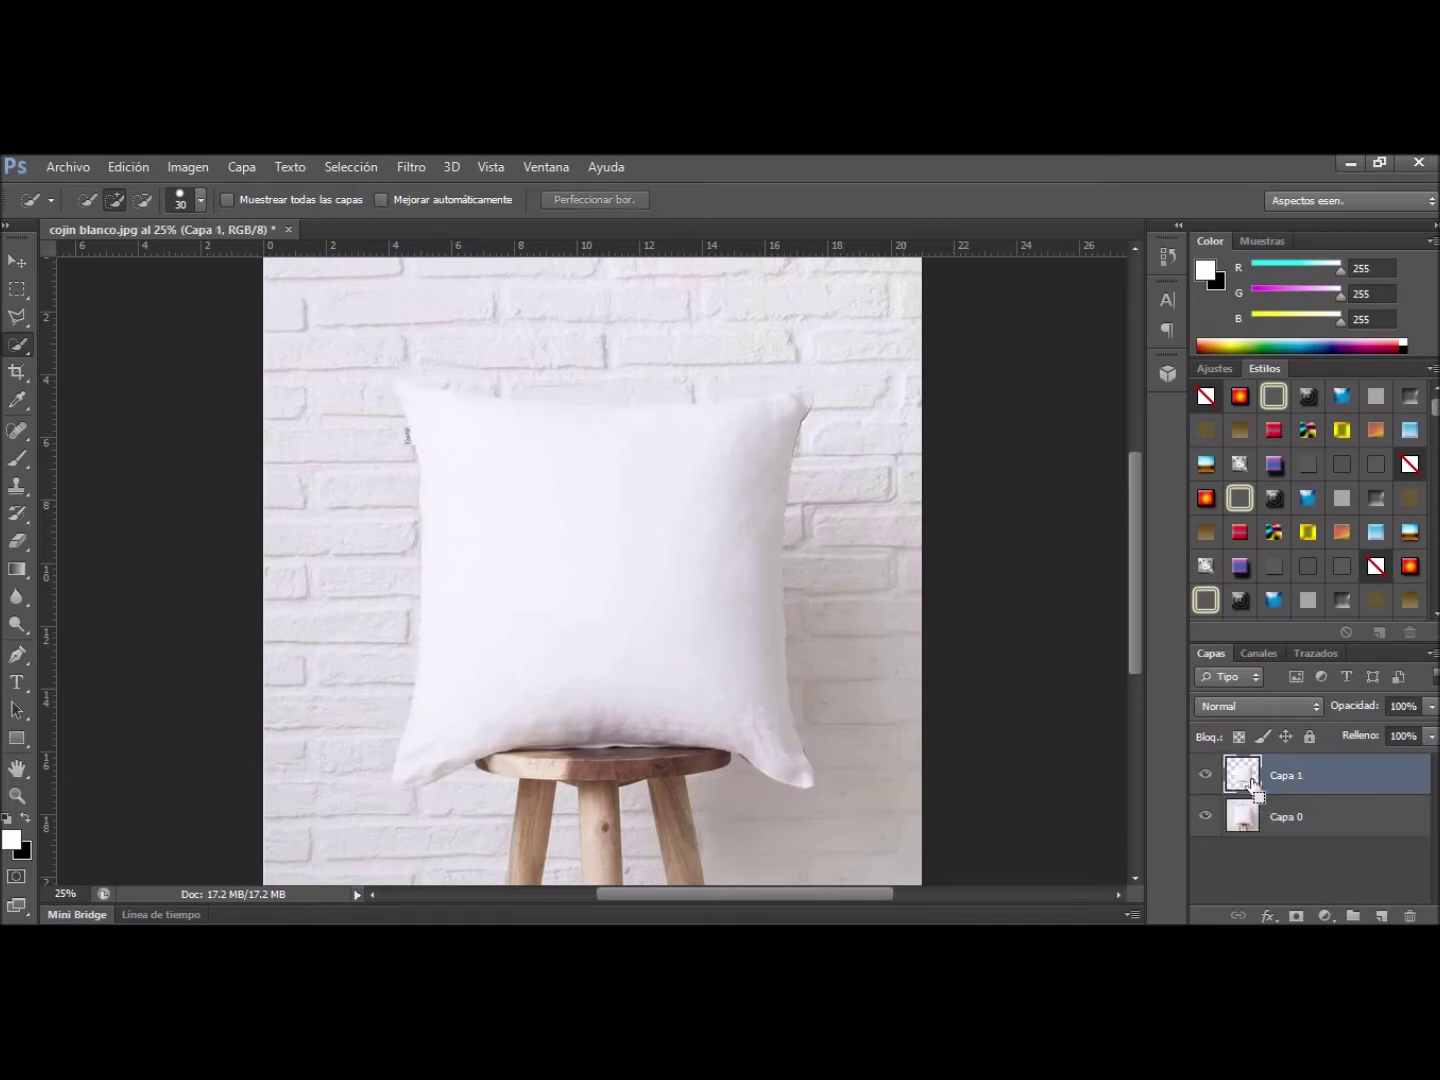
Hide Capa 0 and zoom in to inspect the cut-out cushion's bottom edge
click(1204, 816)
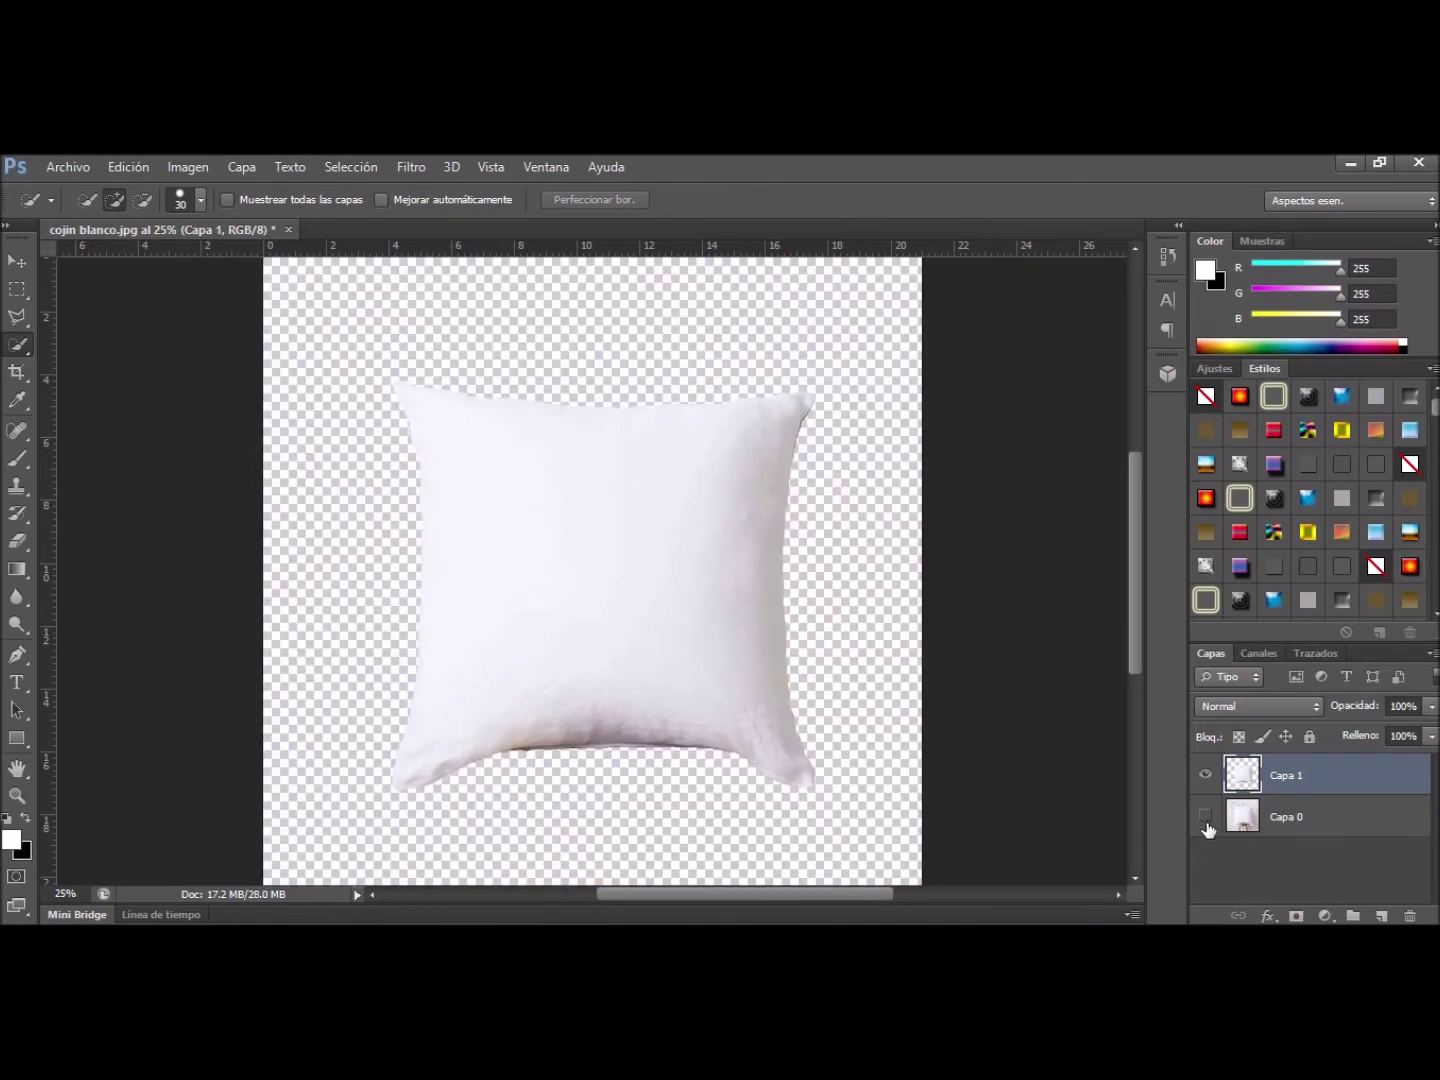
scroll(788, 390, down, 1)
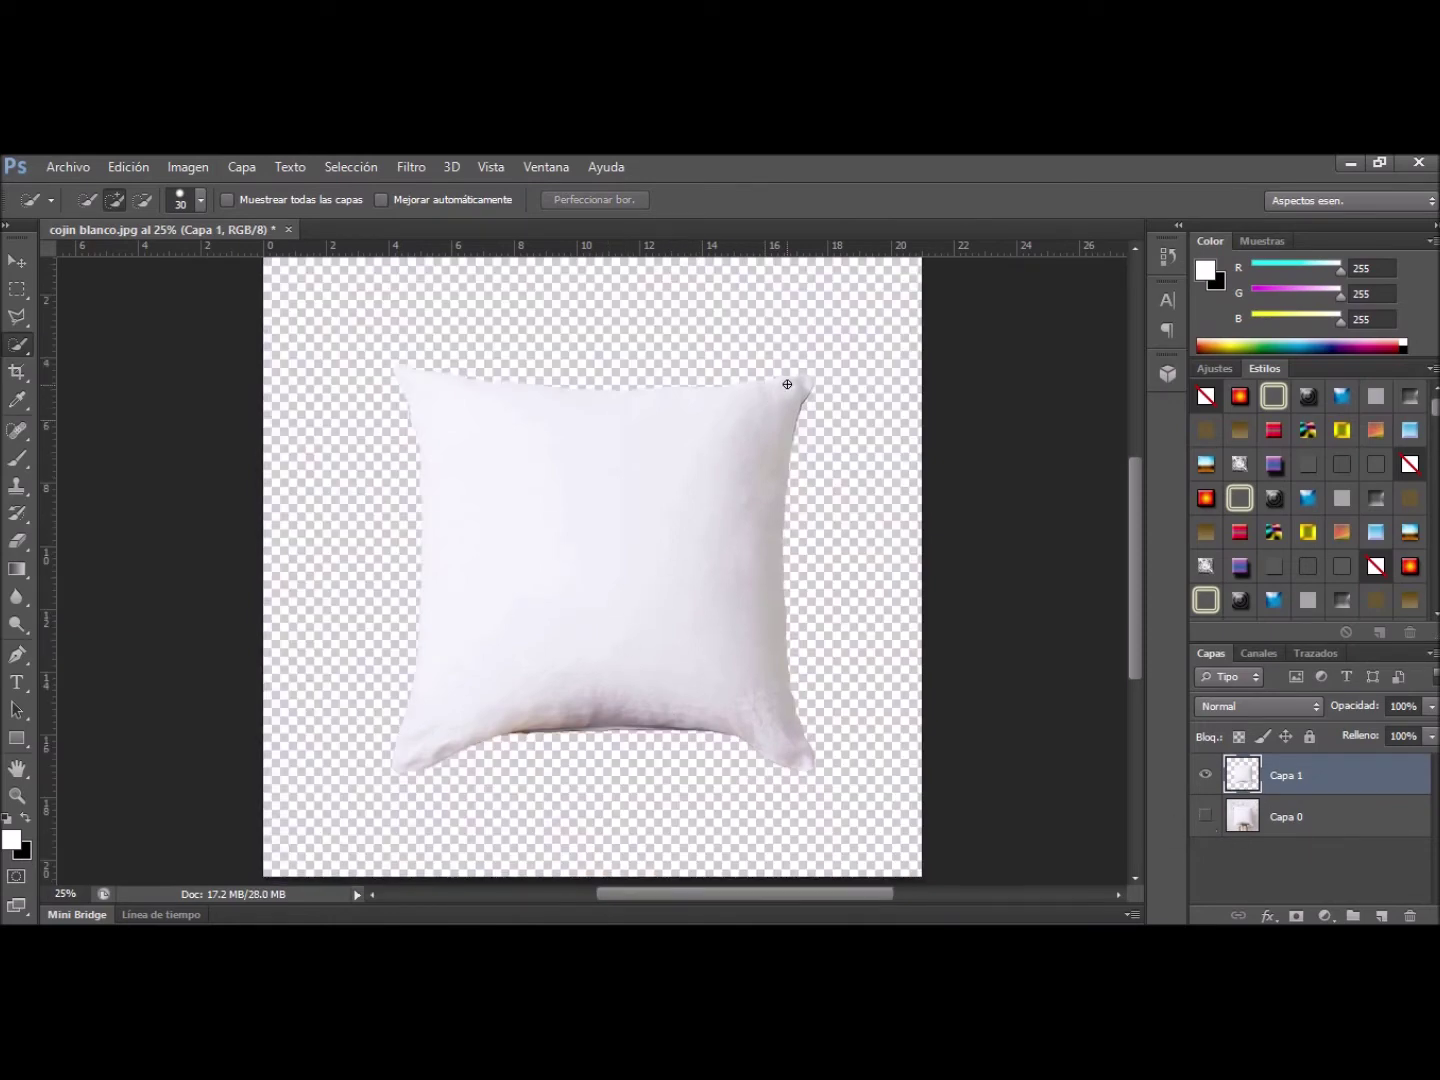
scroll(584, 340, down, 2)
scroll(674, 536, down, 1)
key(ctrl+plus)
key(ctrl+plus)
key(ctrl+plus)
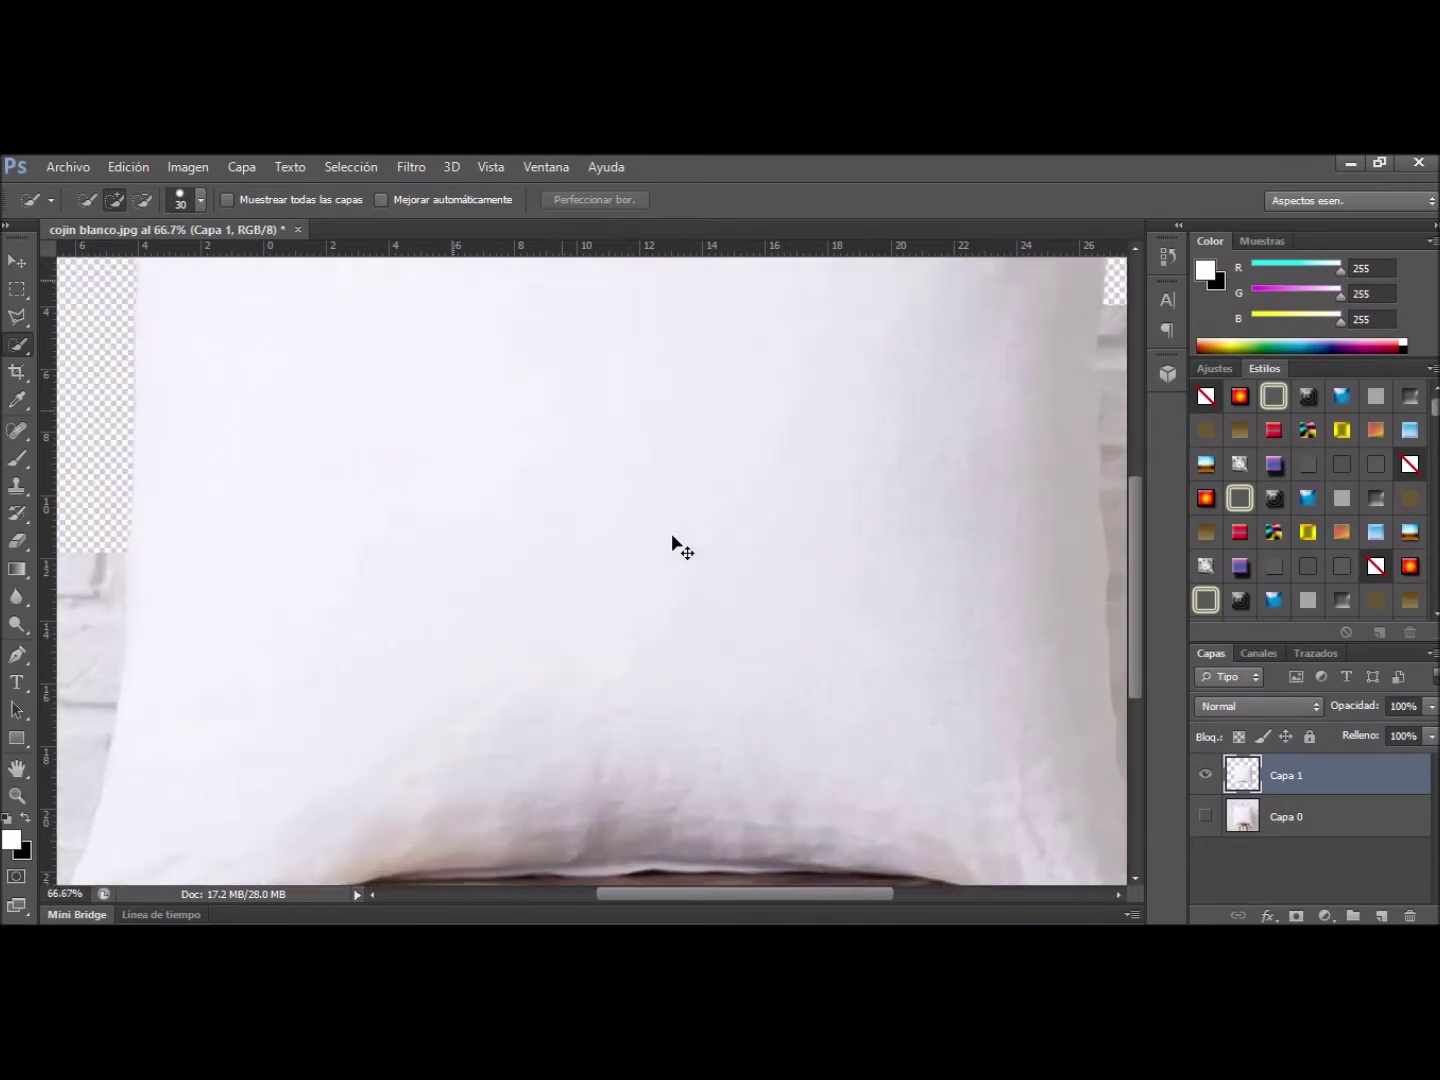
drag(530, 669, 657, 375)
key(ctrl+plus)
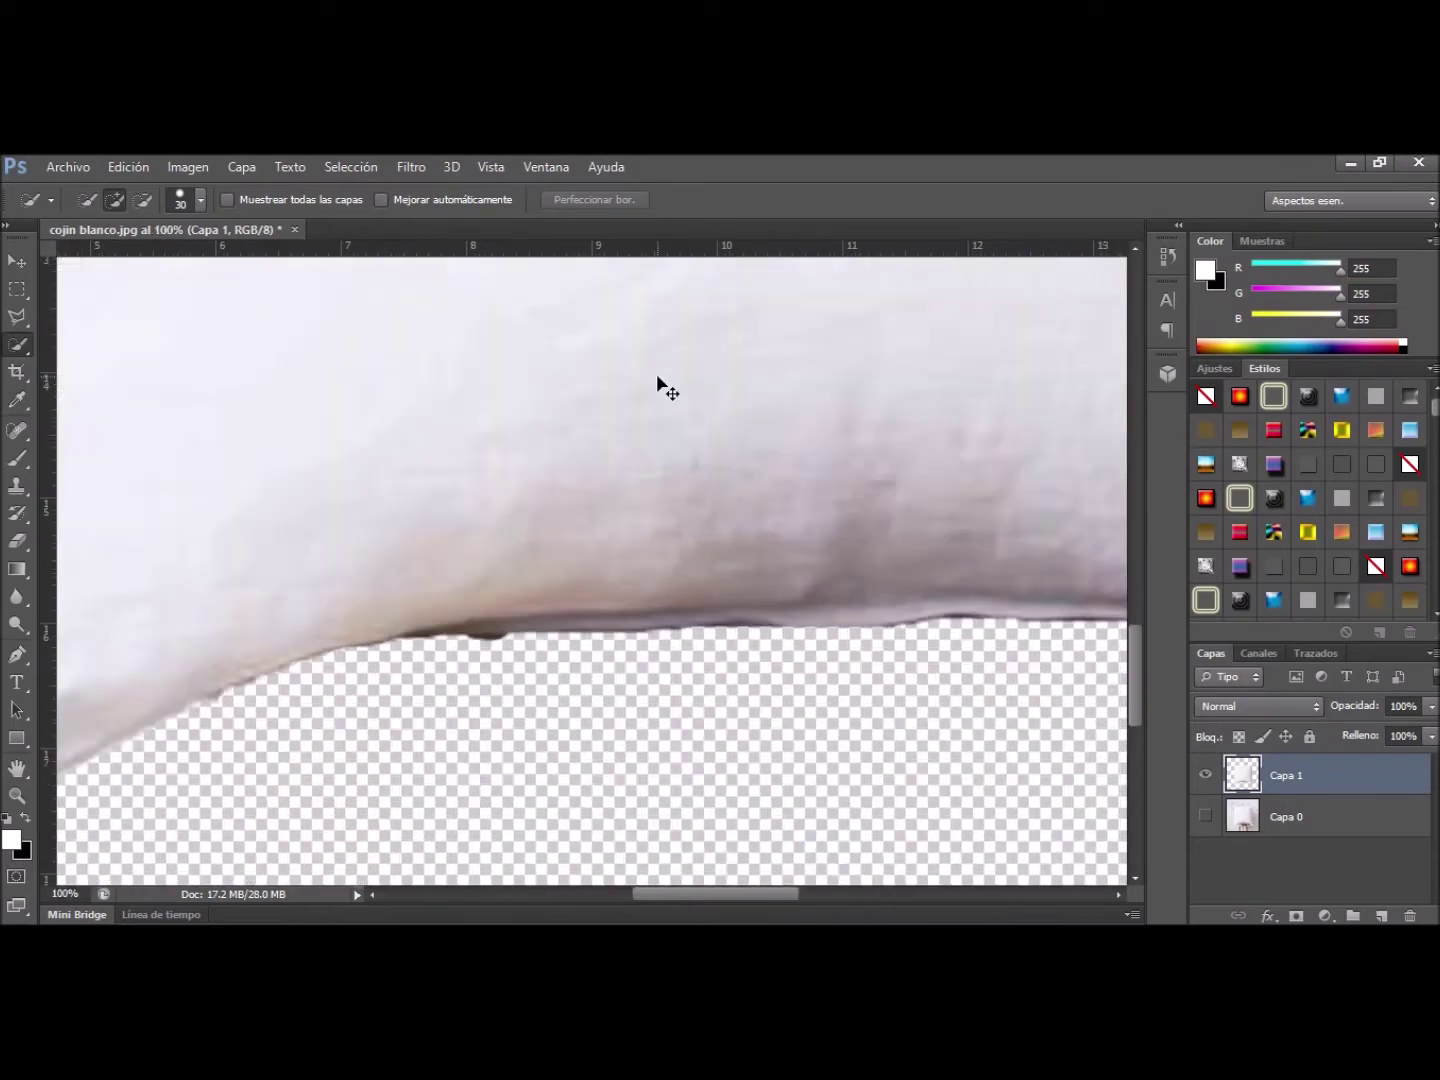
key(ctrl+plus)
drag(530, 485, 627, 402)
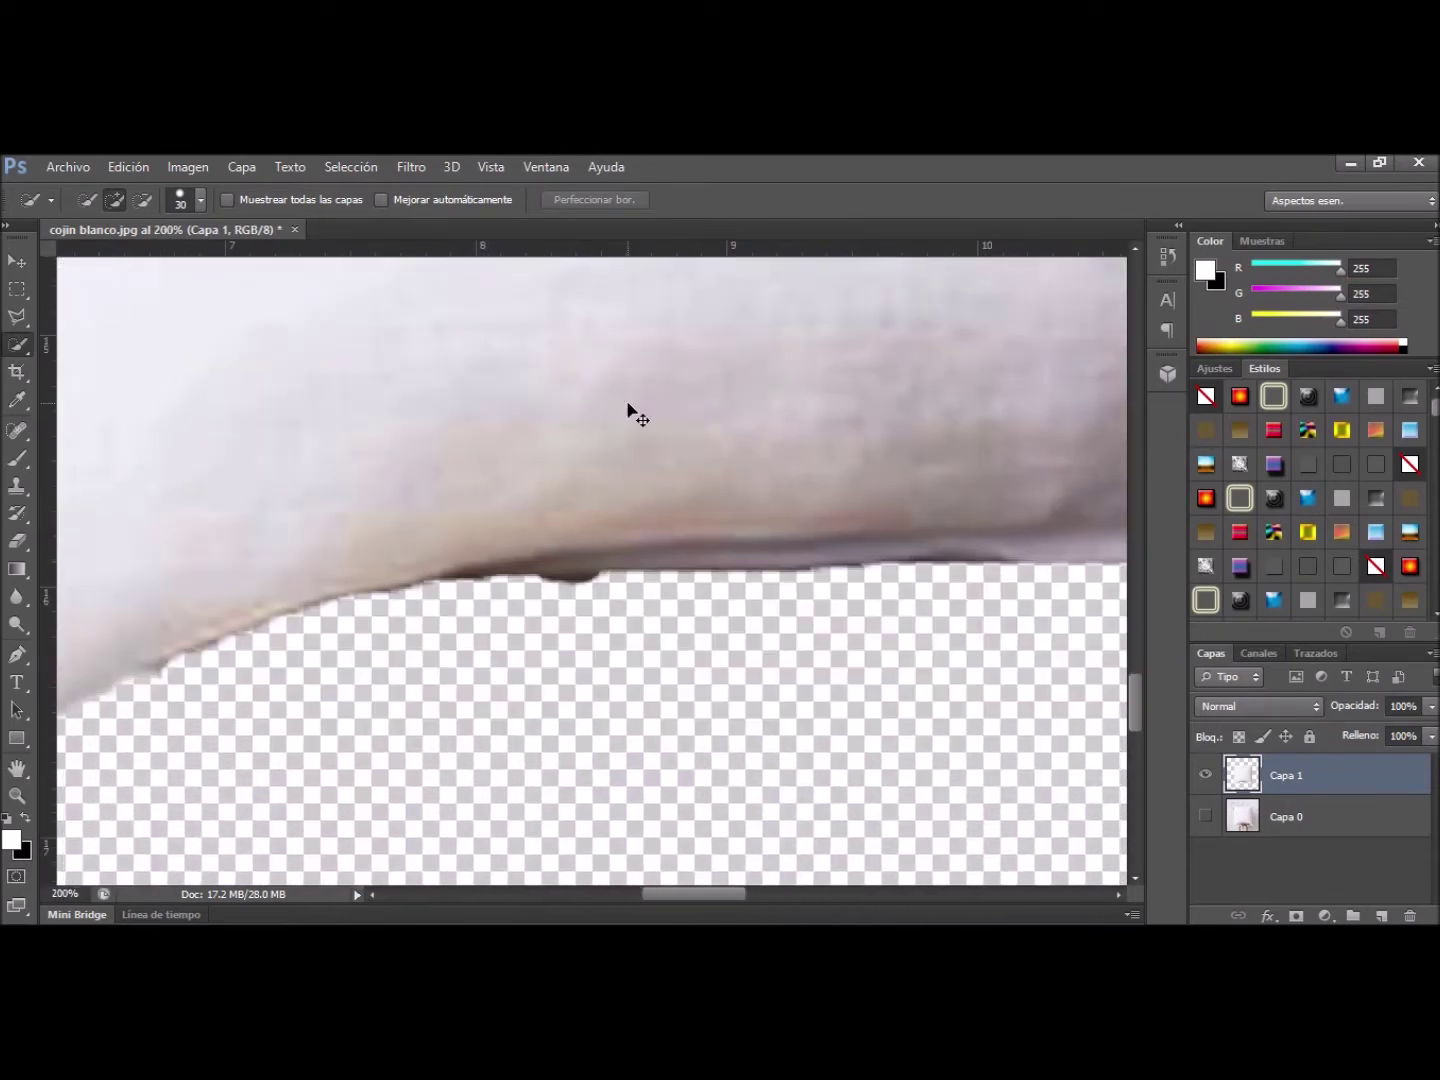
key(ctrl+minus)
key(ctrl+minus)
key(ctrl+minus)
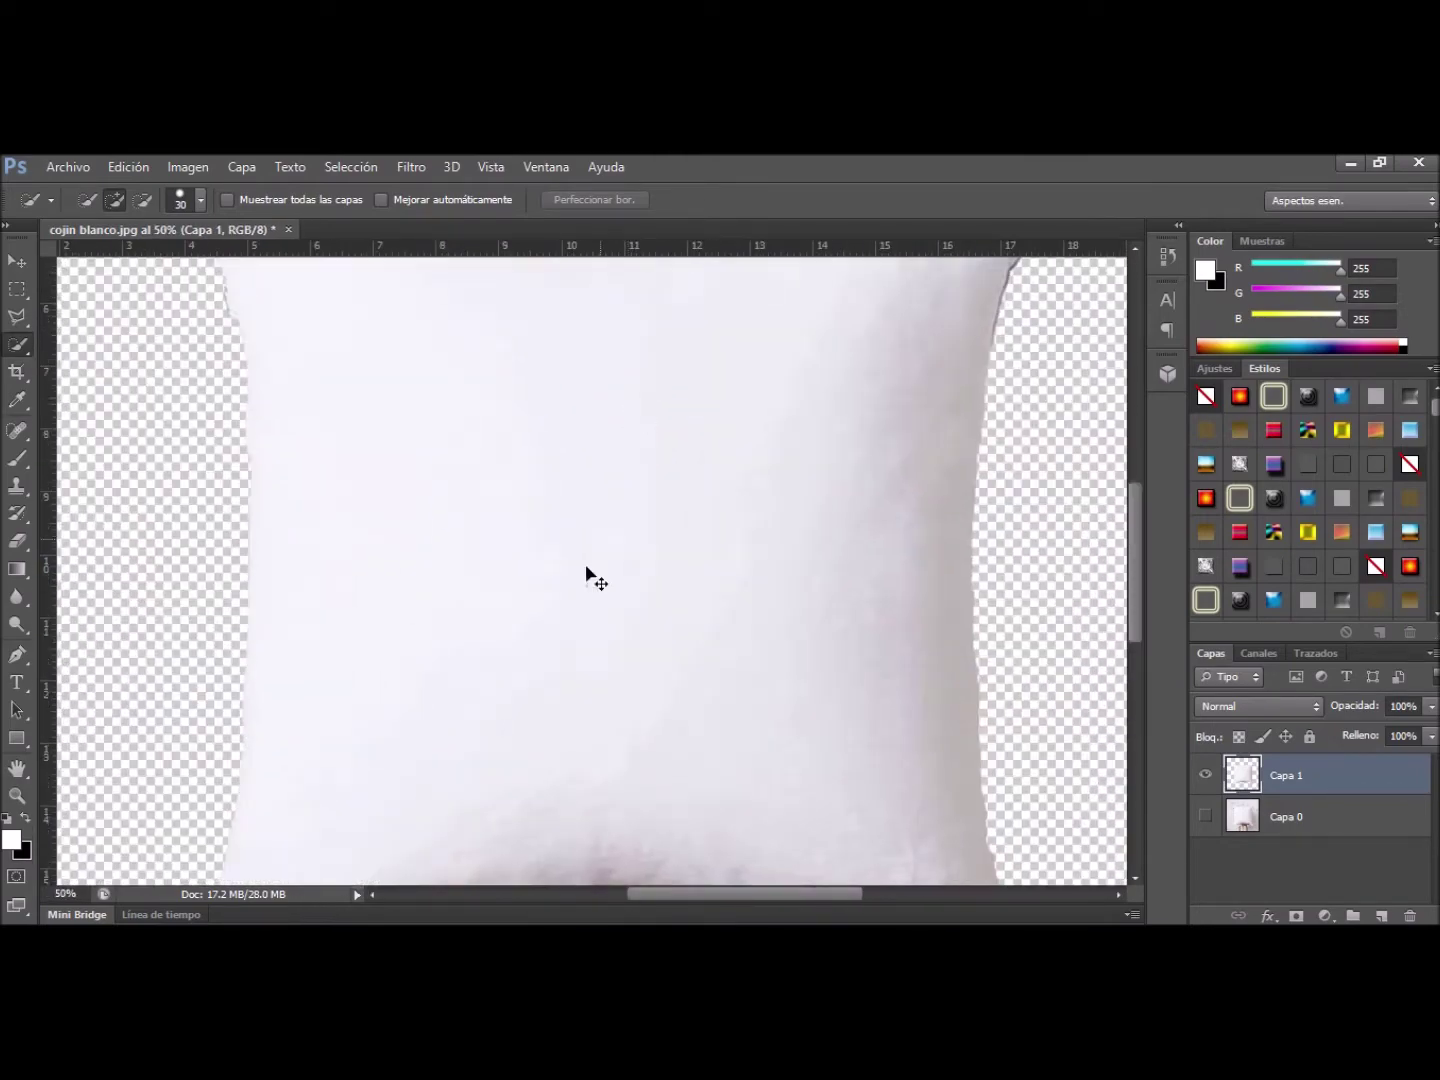
Magnify the ragged bottom edge and switch to the 23 px Eraser
scroll(554, 363, down, 3)
scroll(517, 521, down, 3)
key(ctrl+plus)
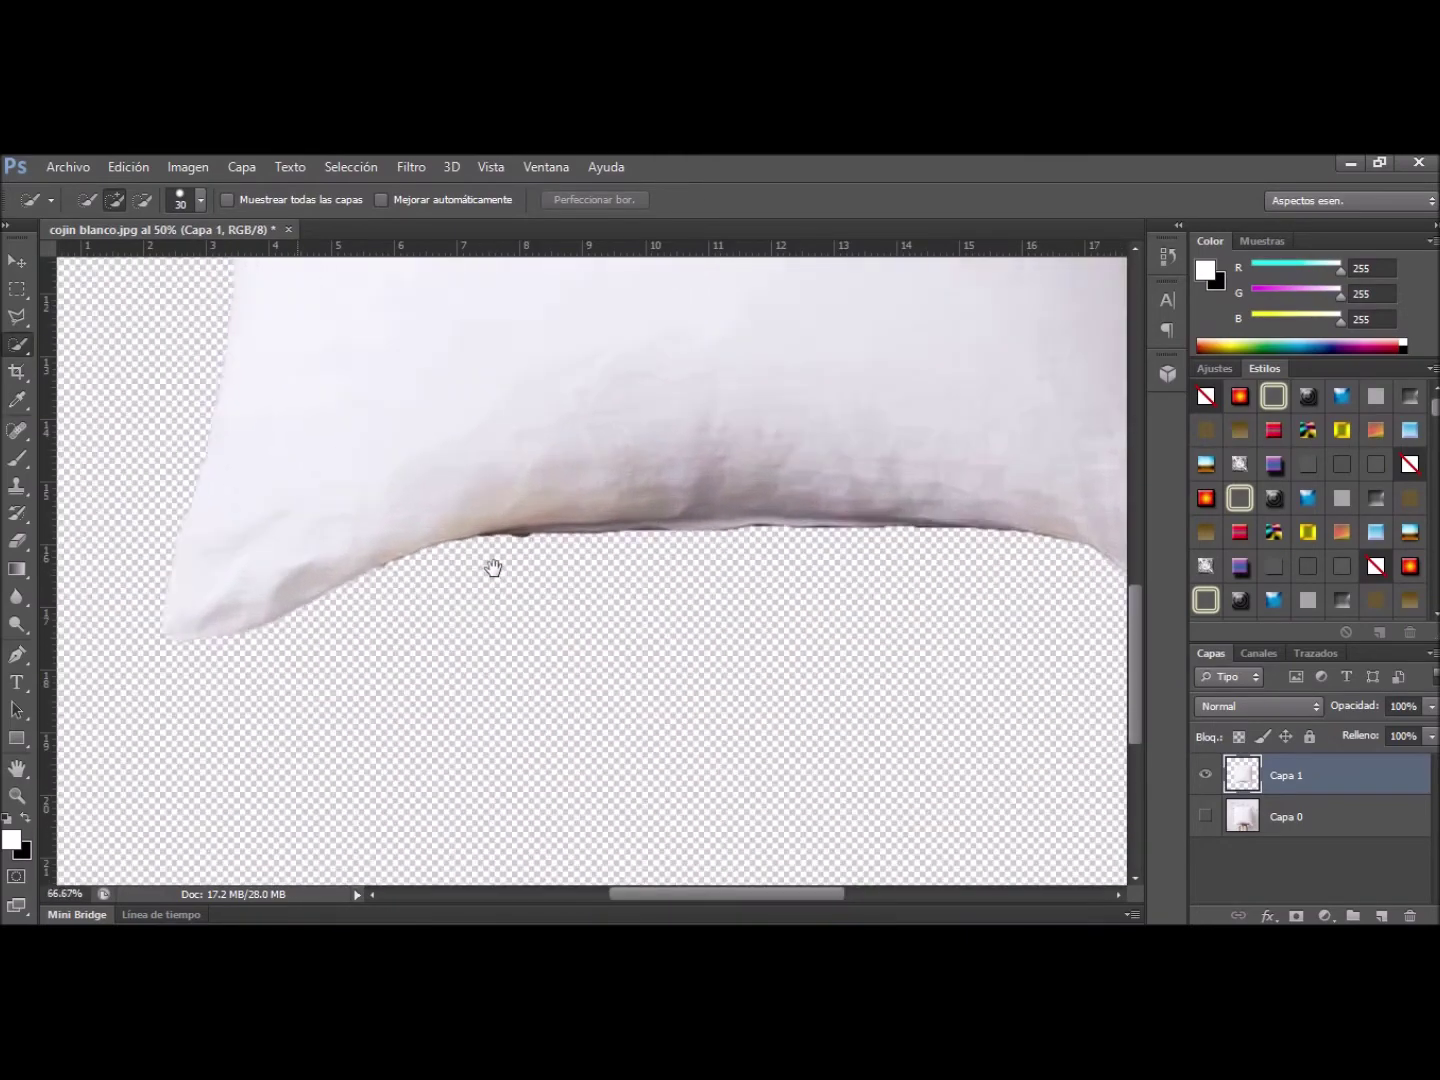
key(ctrl+plus)
key(ctrl+plus)
key(ctrl+plus)
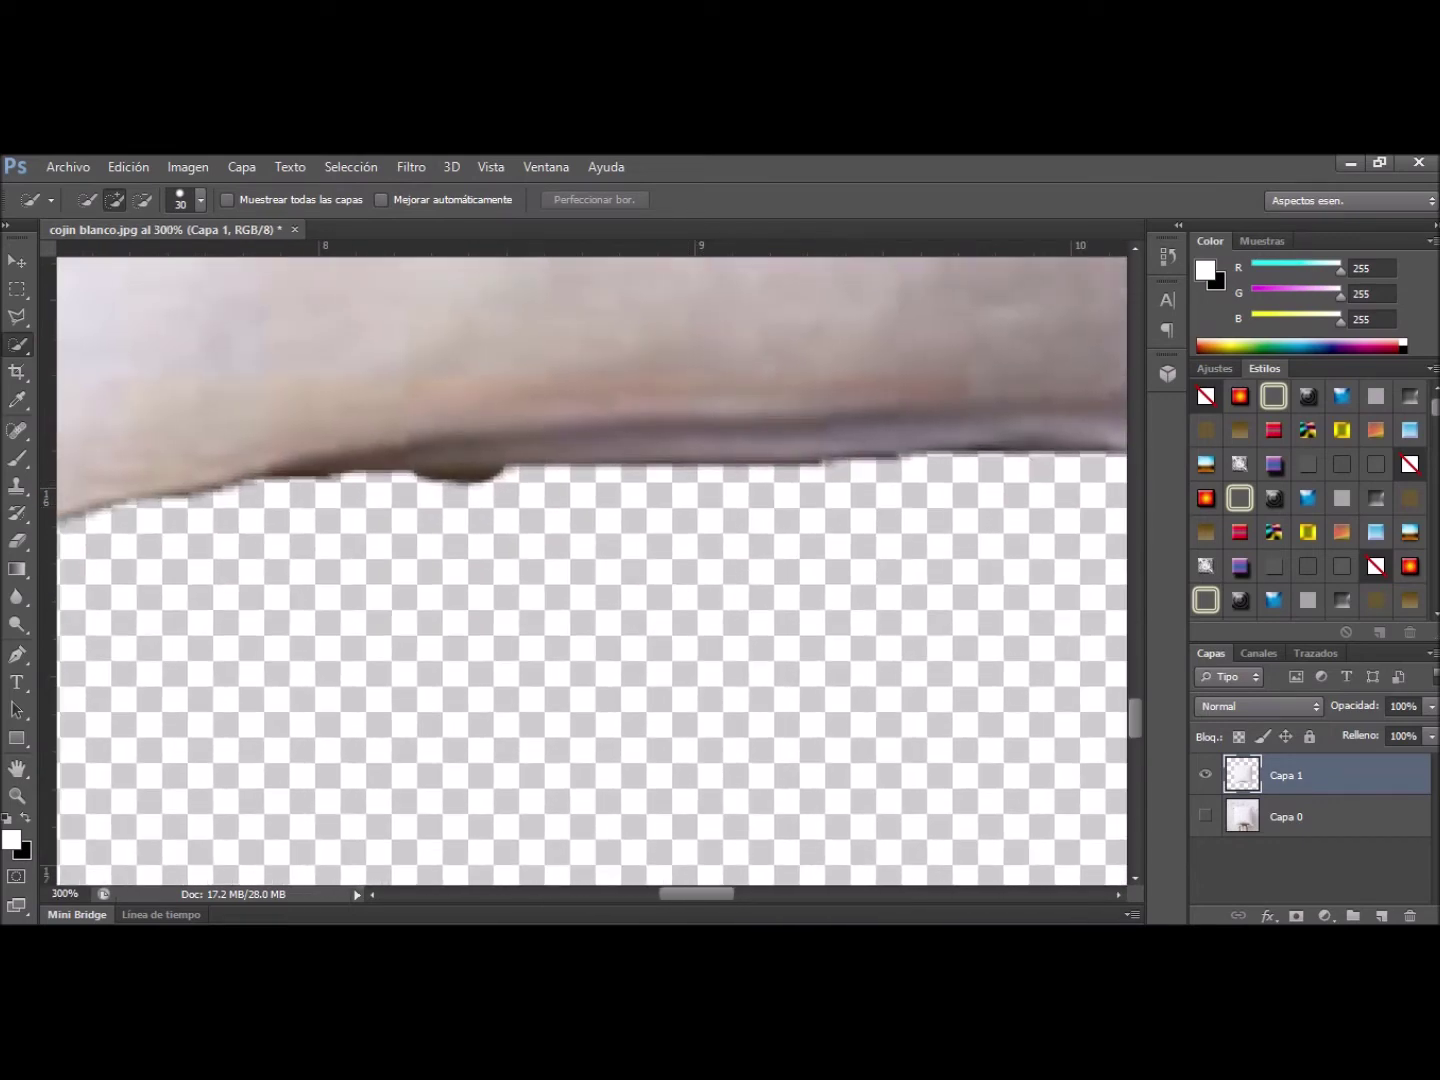
key(e)
click(103, 204)
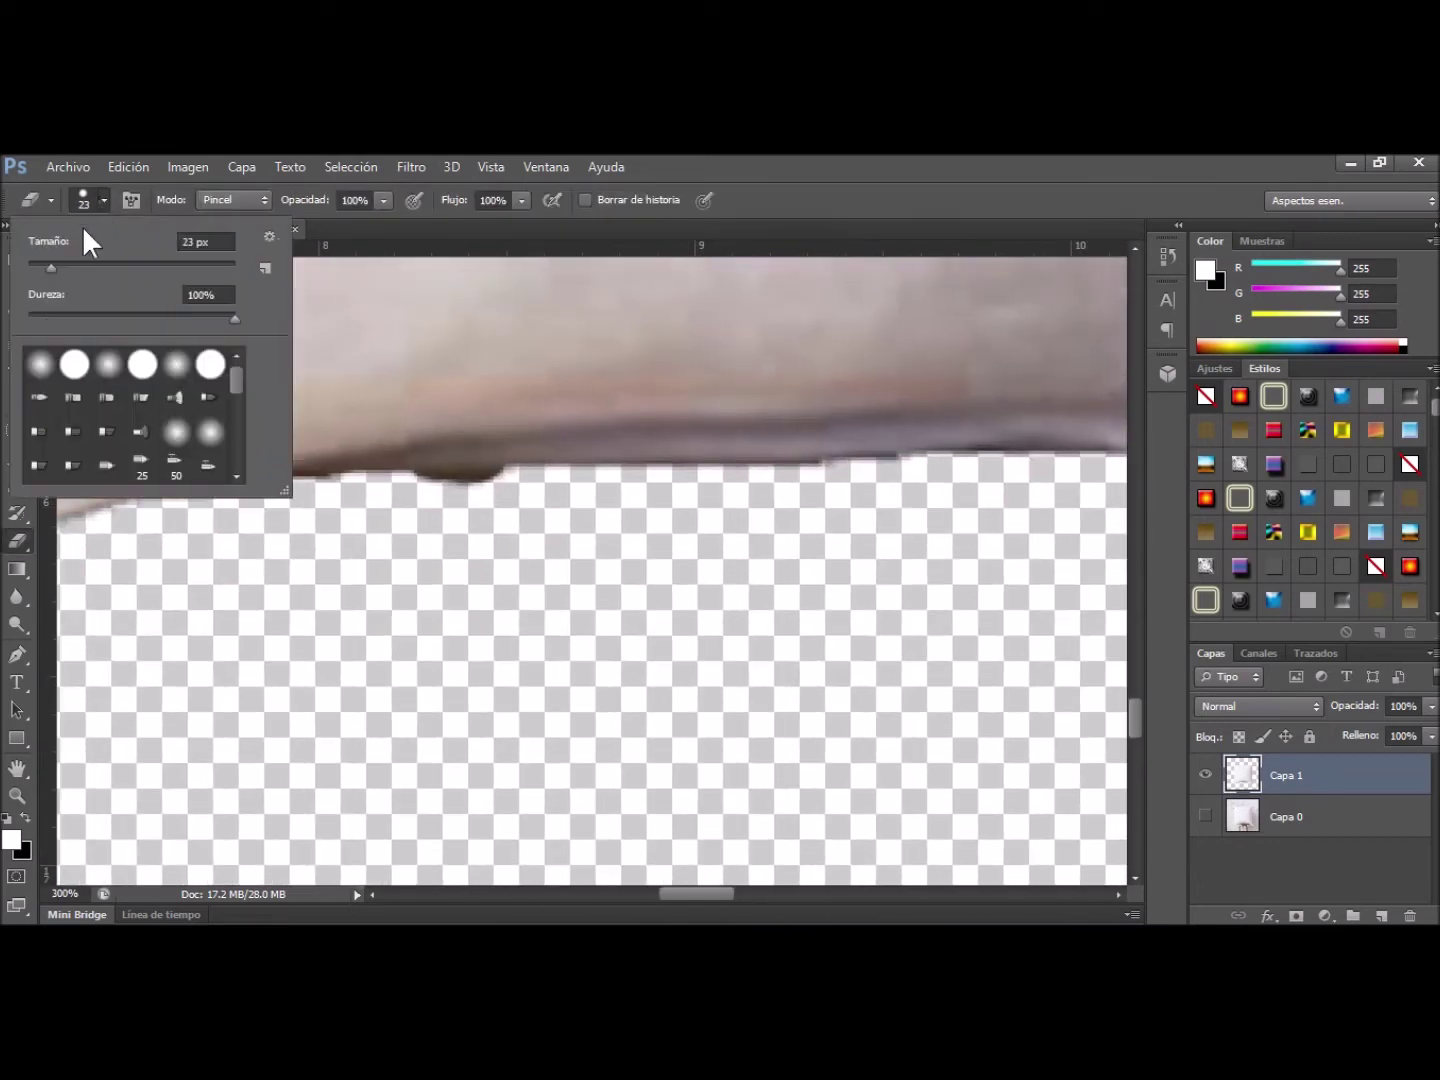
Erase the dark blob with a 13 px eraser, zoom out, and show Capa 0 again
drag(41, 267, 35, 268)
mouse_move(514, 494)
mouse_down()
mouse_move(312, 498)
mouse_move(355, 489)
mouse_up()
scroll(468, 590, up, 1)
key(ctrl+minus)
key(ctrl+minus)
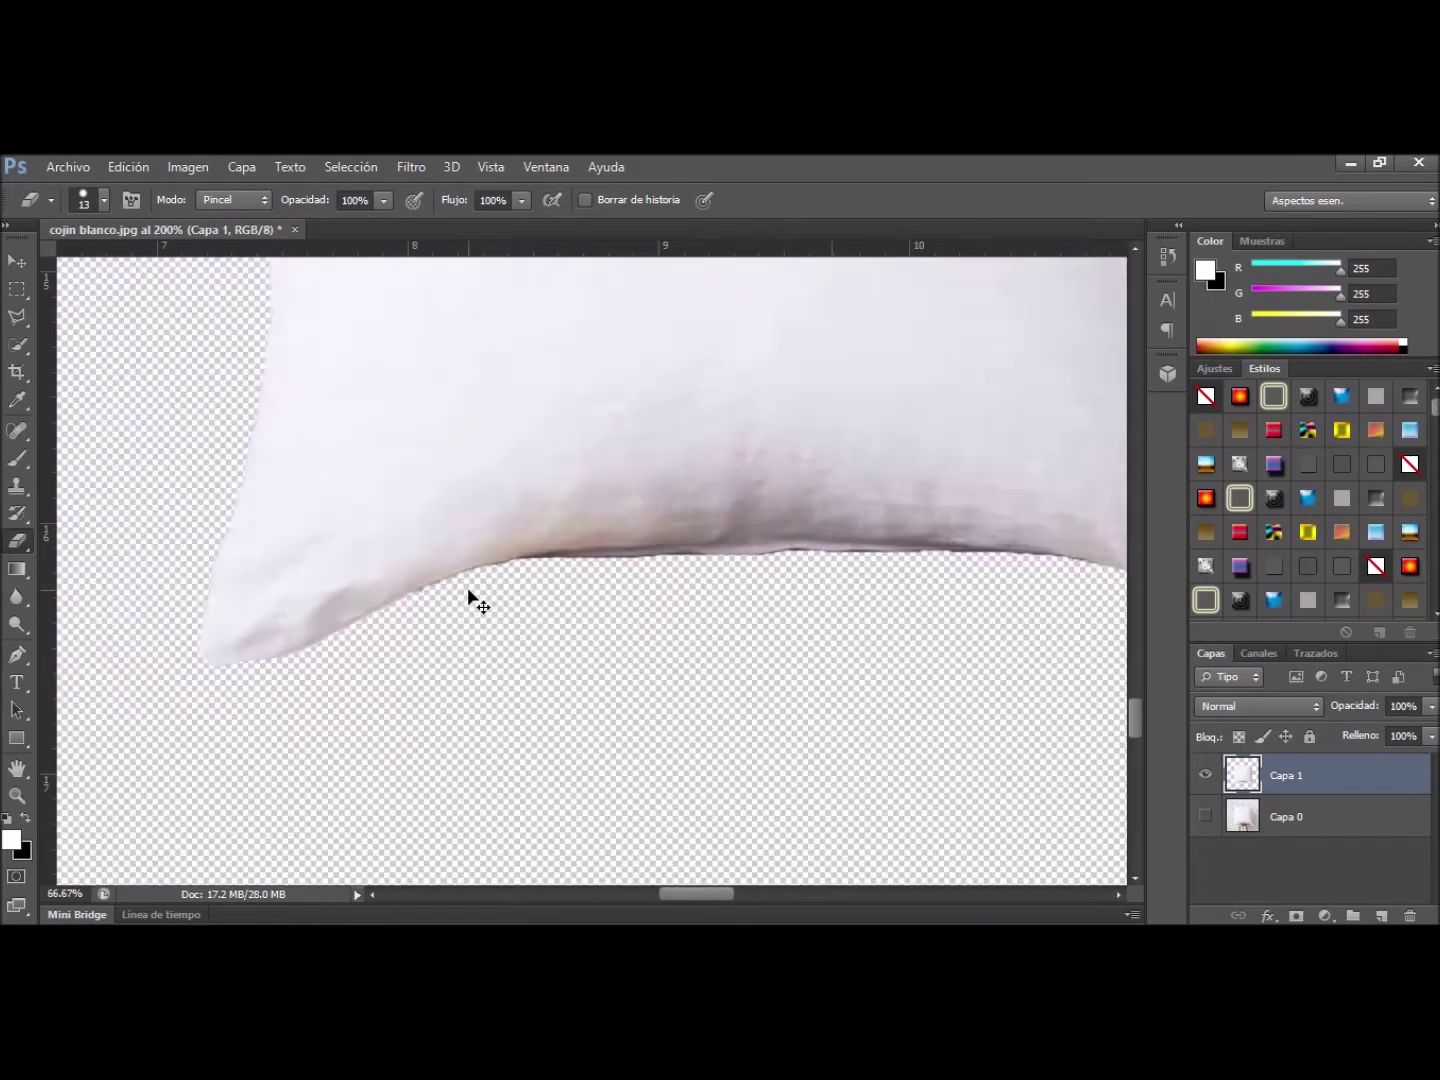
key(ctrl+minus)
key(ctrl+minus)
key(ctrl+minus)
key(ctrl+minus)
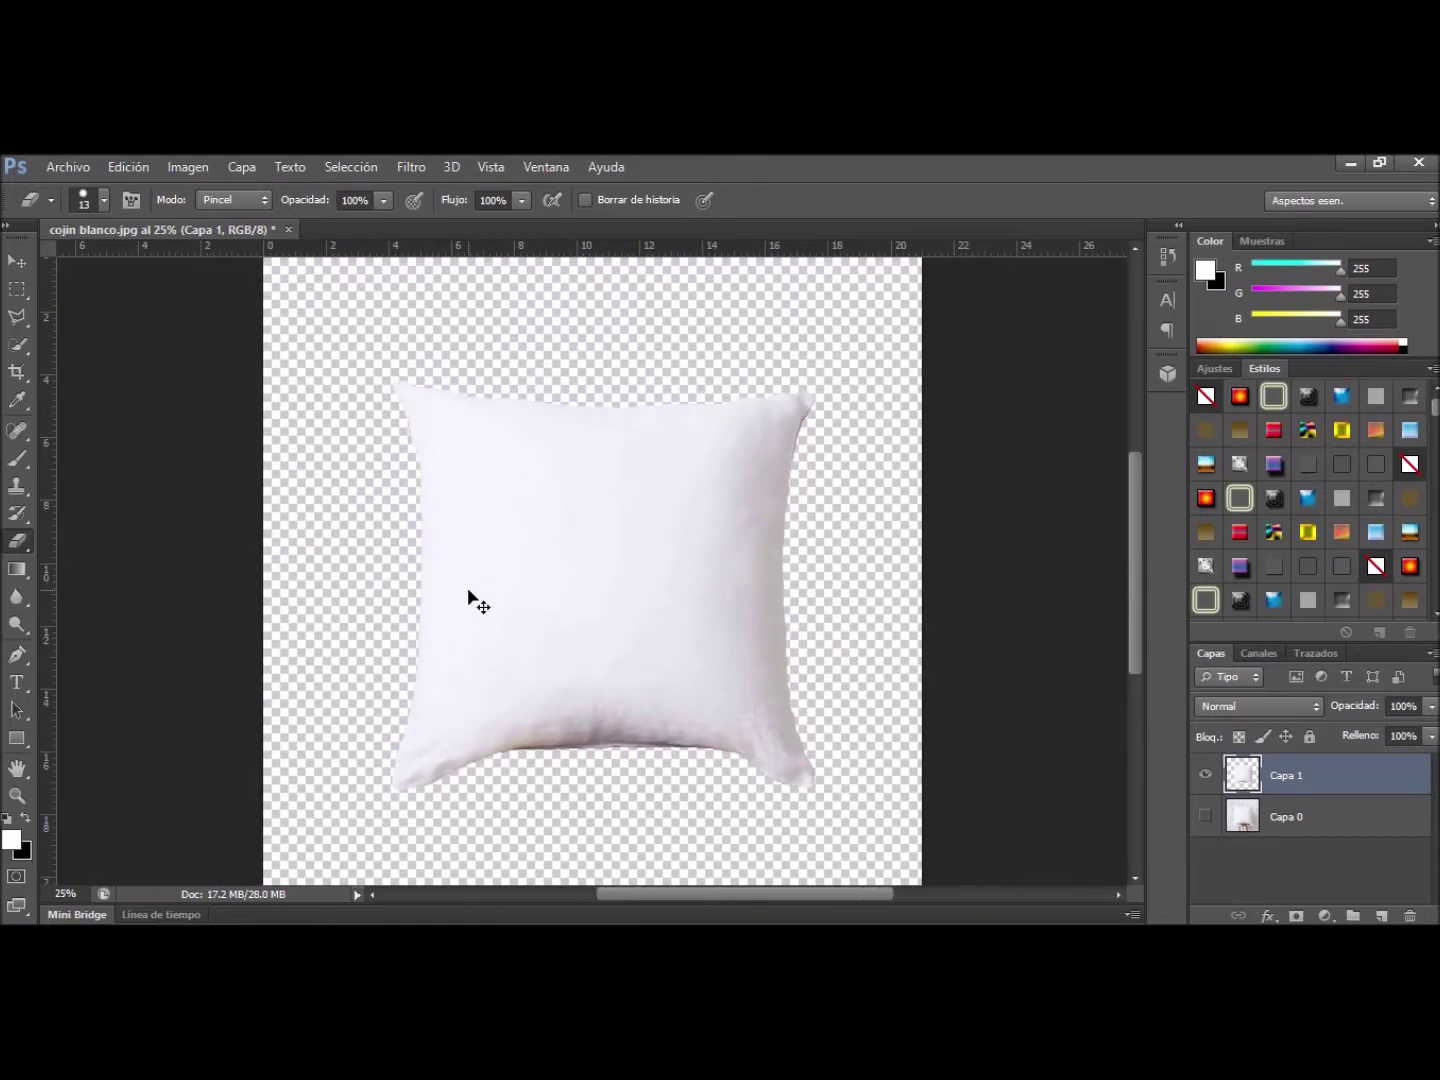
click(1204, 816)
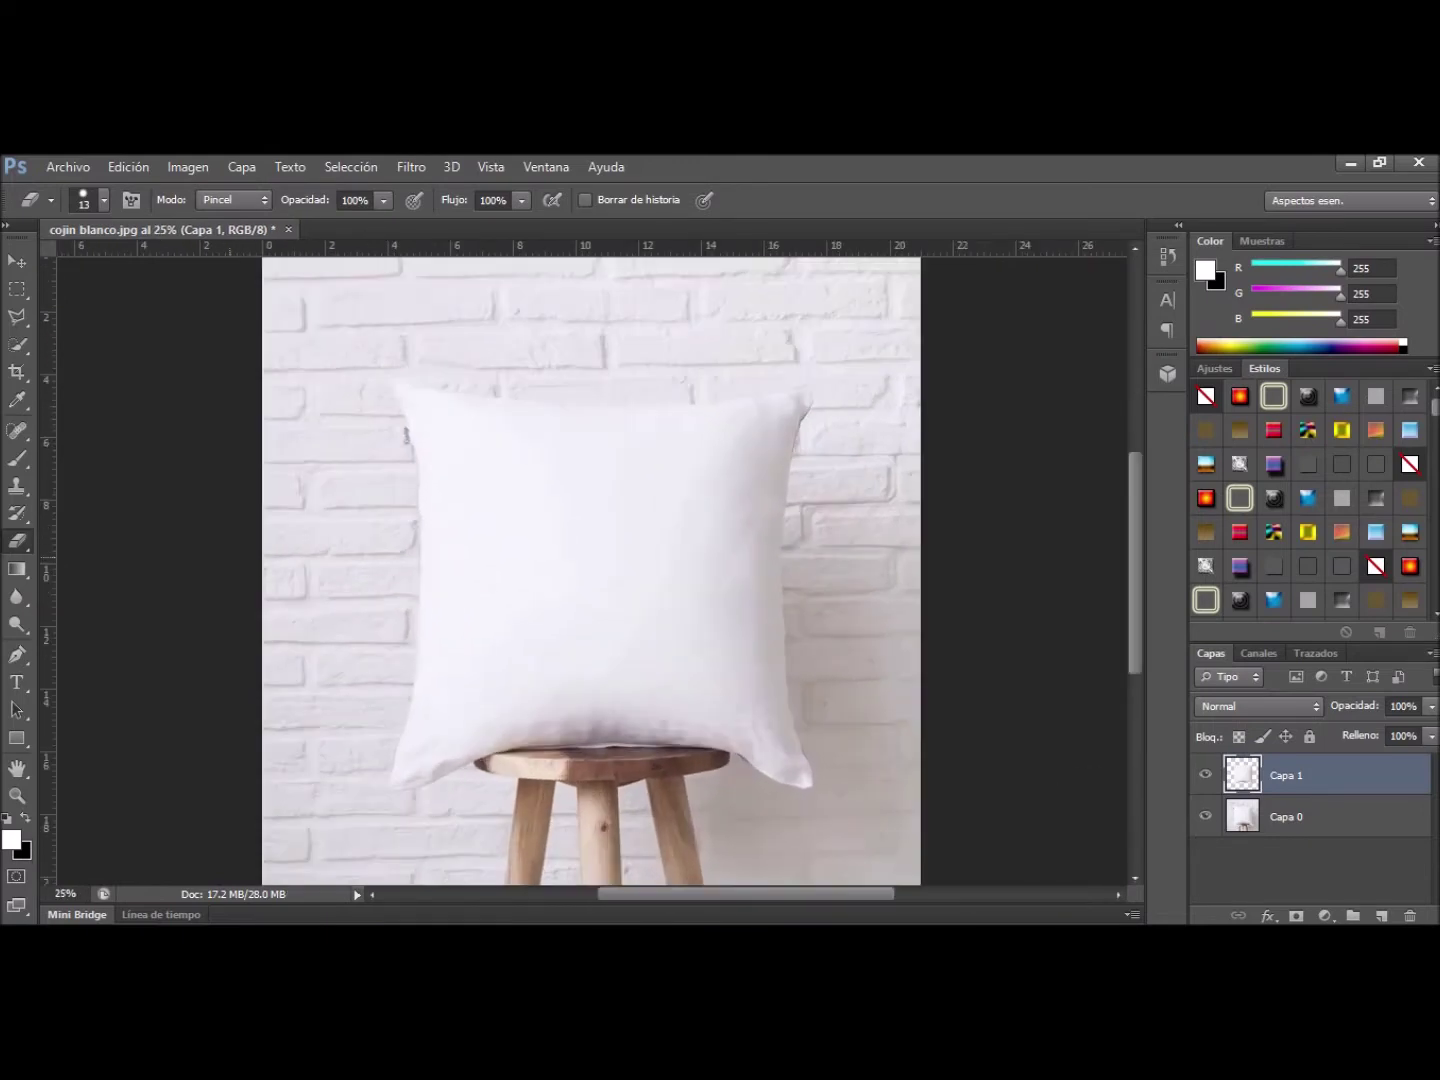
click(19, 736)
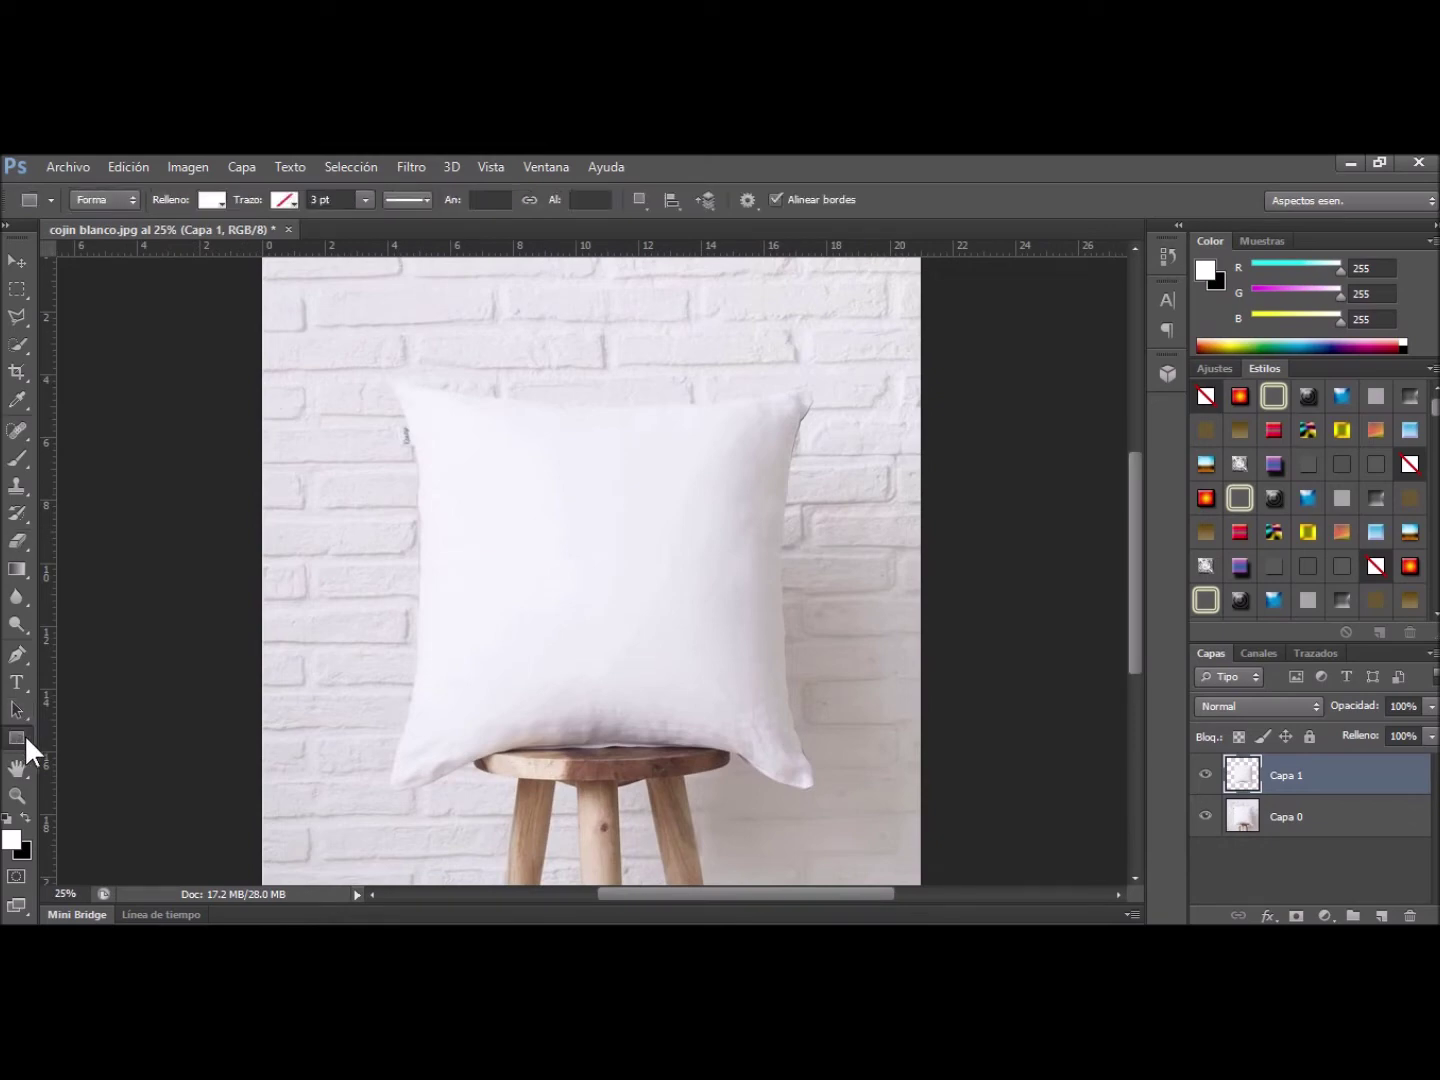
Create a 100 x 100 px white square shape
click(506, 497)
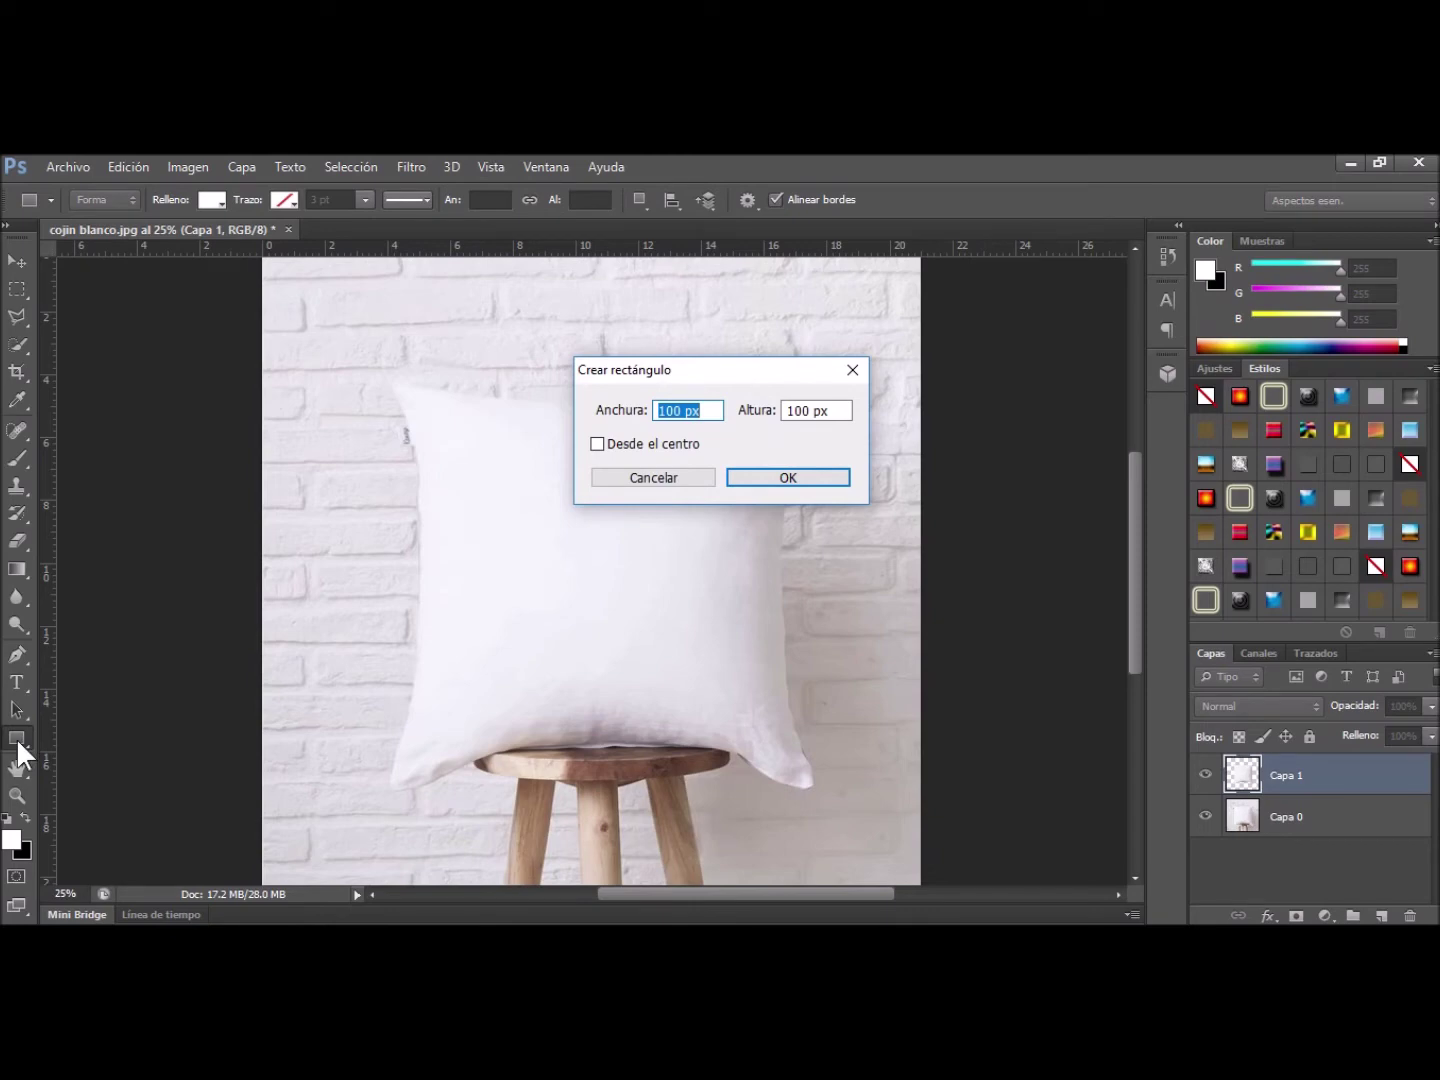
key(End)
click(748, 479)
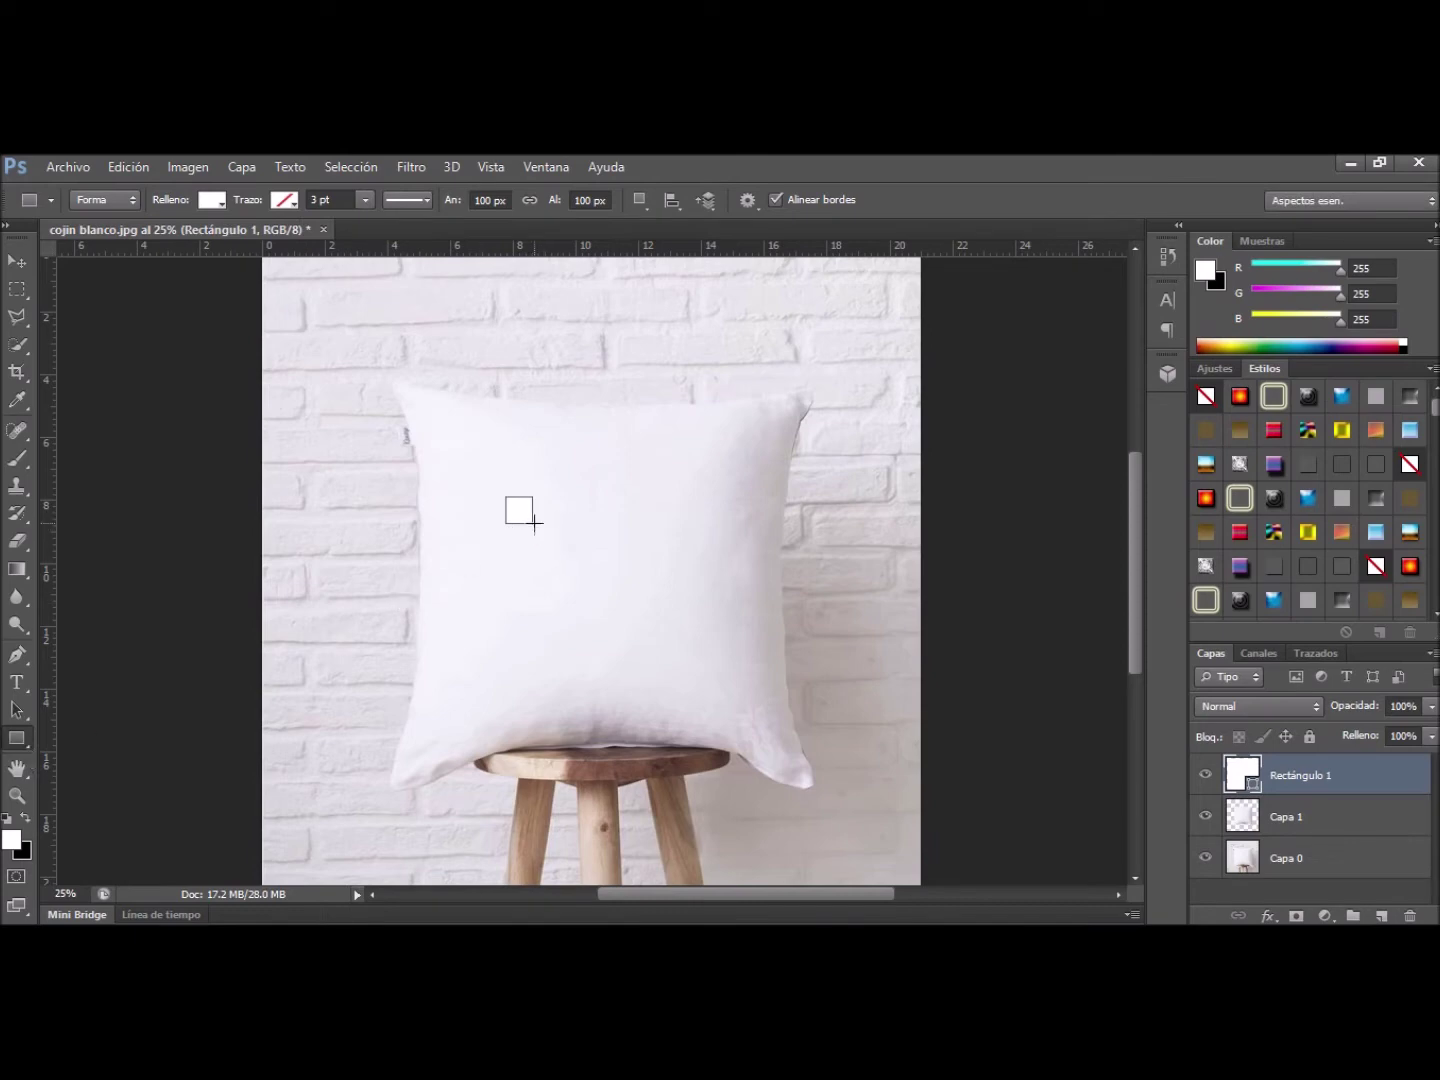
Scale the square to about 1658 px over the cushion and set its opacity to 35%
key(ctrl+t)
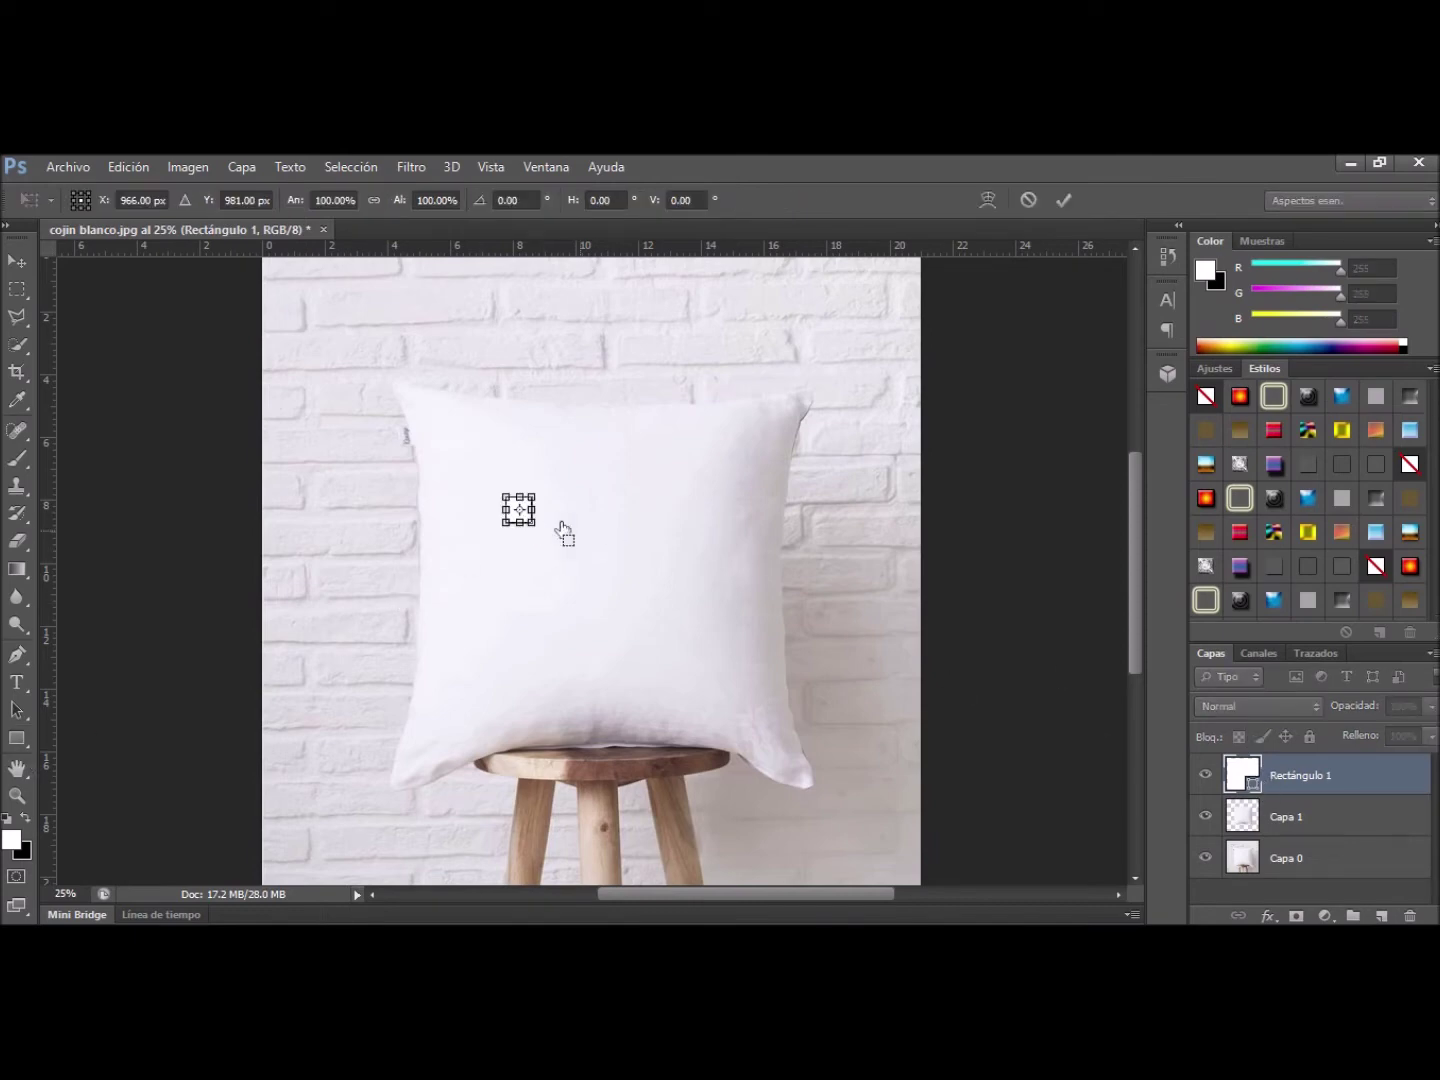
drag(536, 494, 750, 281)
drag(678, 421, 553, 530)
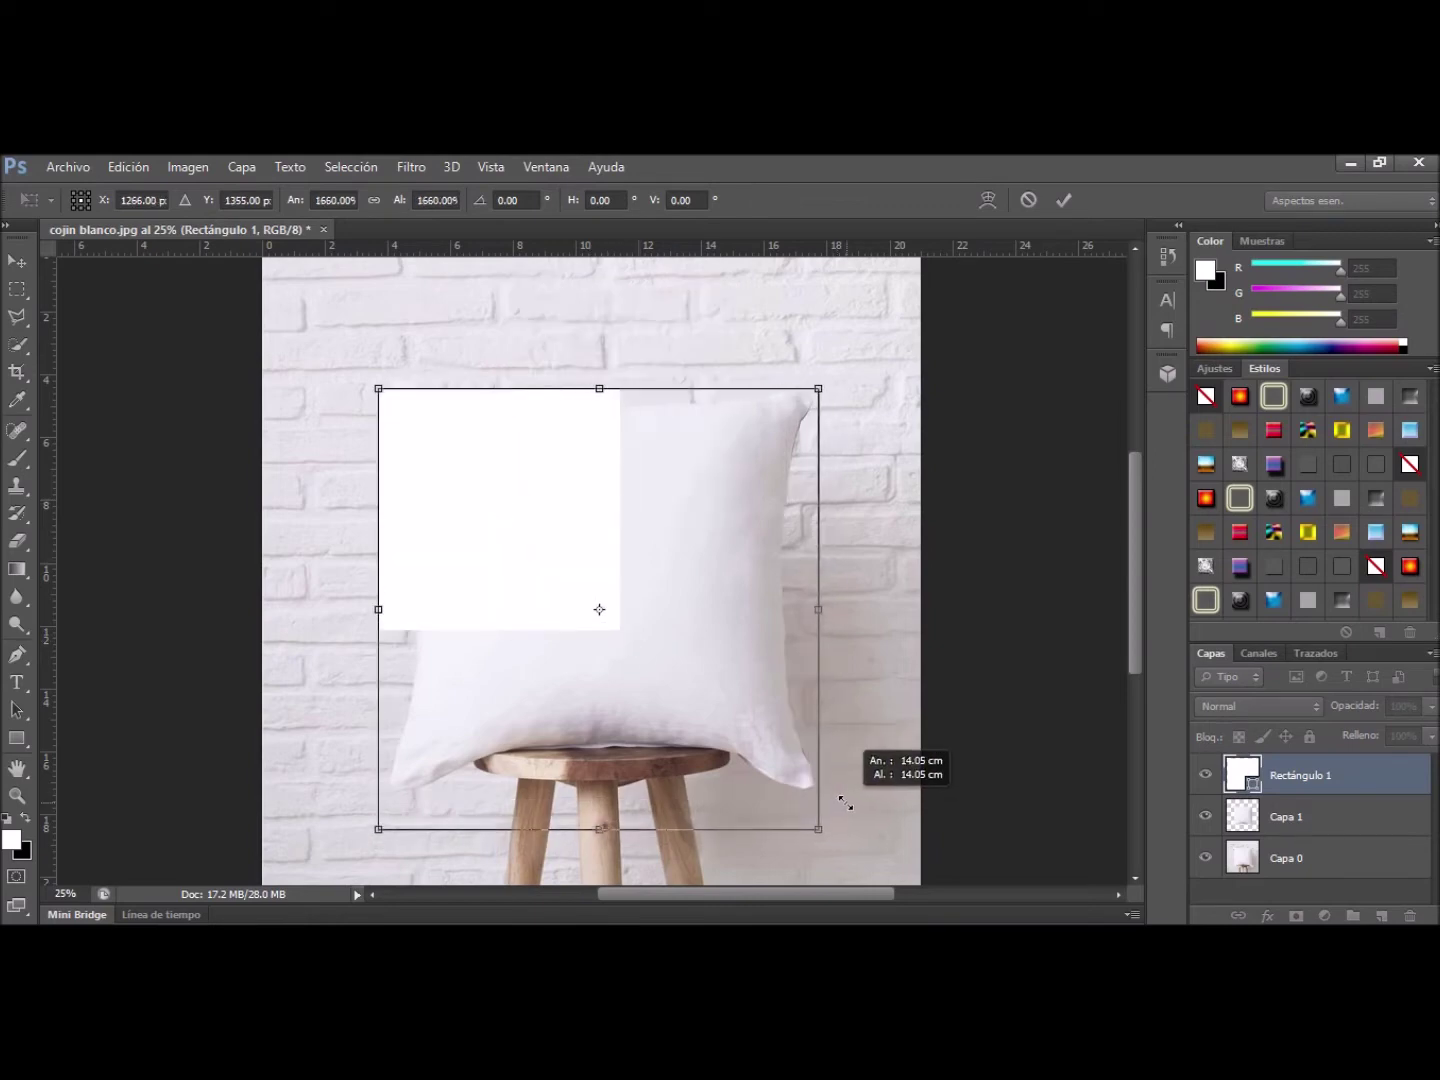
drag(623, 633, 814, 829)
drag(809, 751, 818, 728)
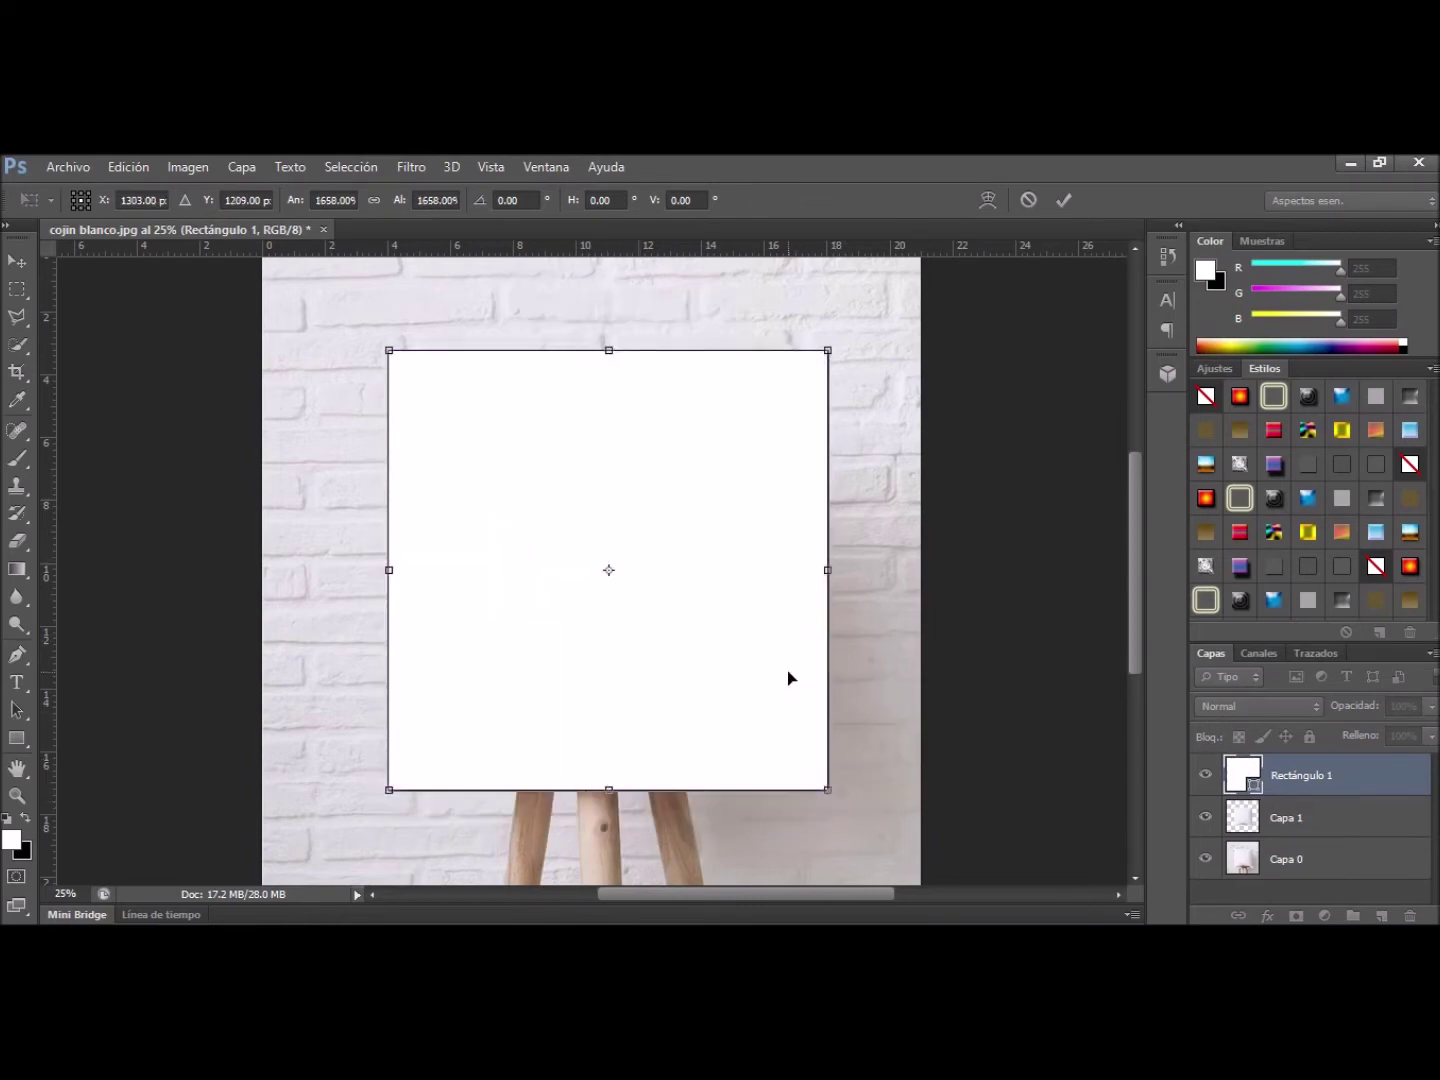
click(1063, 201)
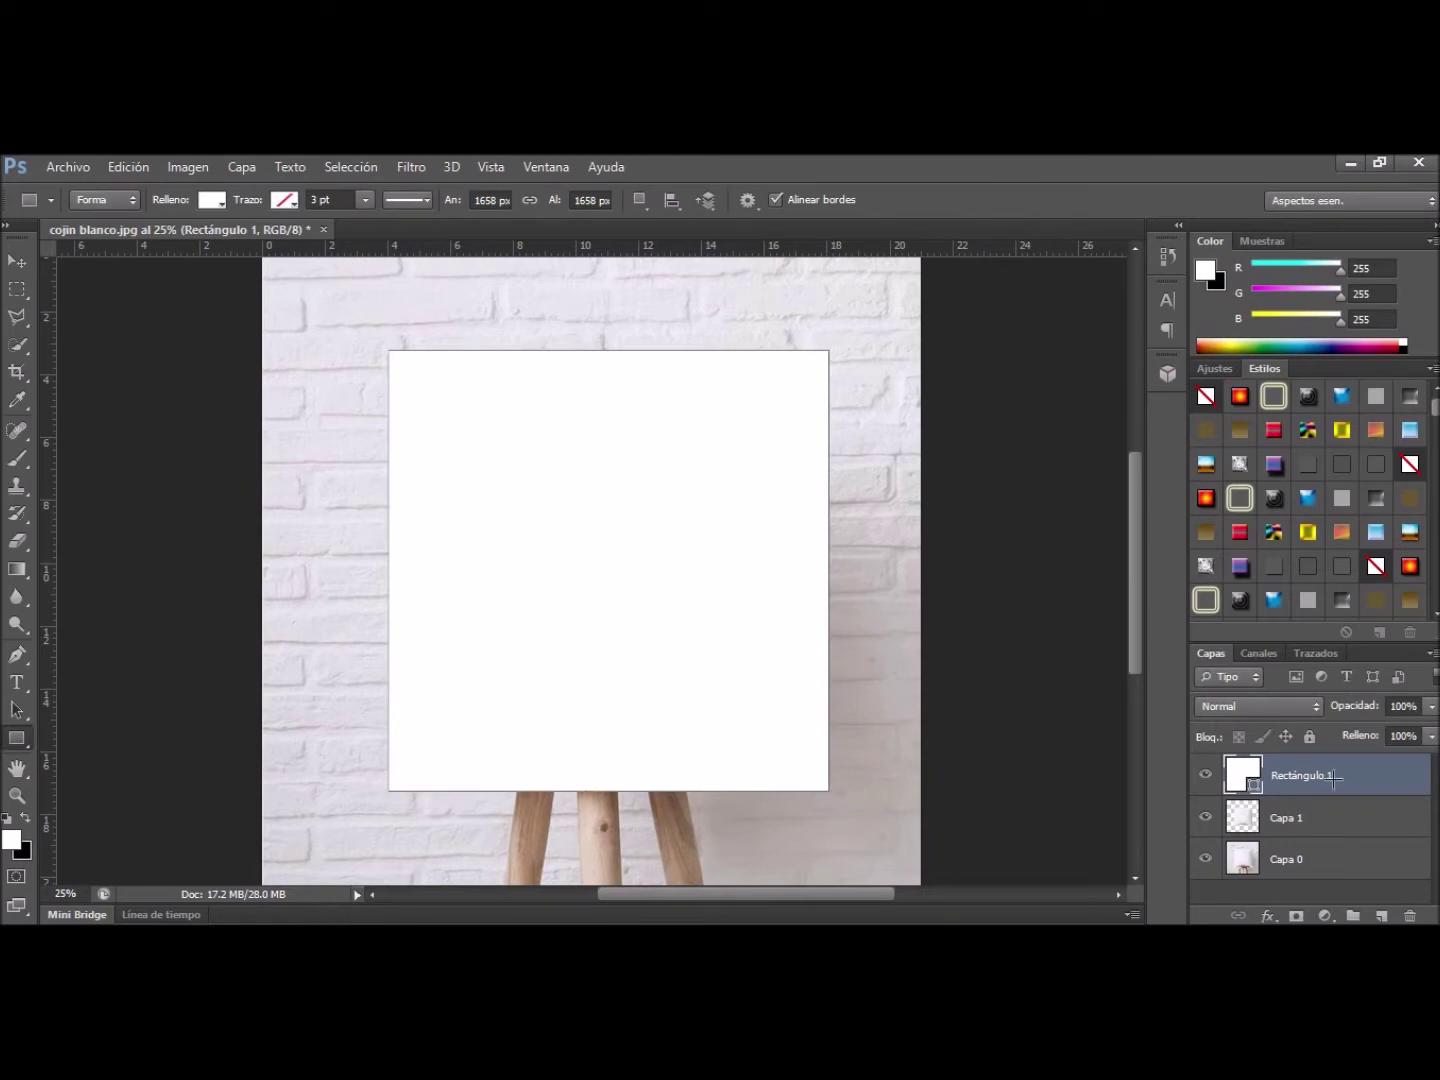
click(1429, 707)
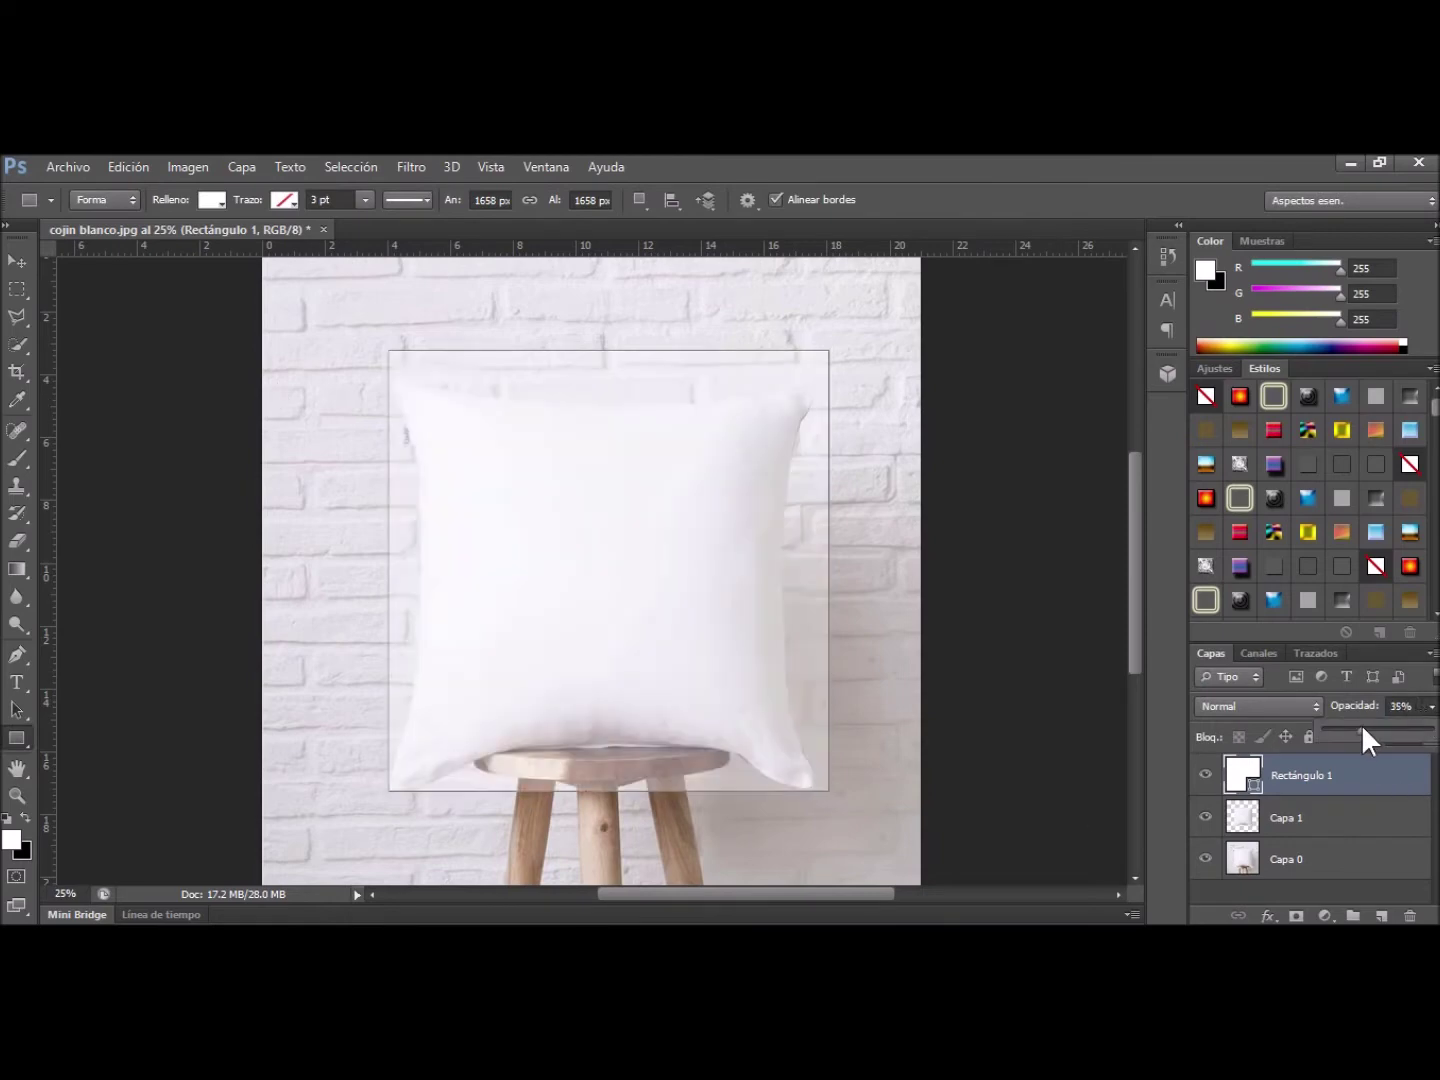
drag(1363, 728, 1363, 733)
Nudge the square over the cushion, restore 100% opacity, and convert it to a smart object
key(v)
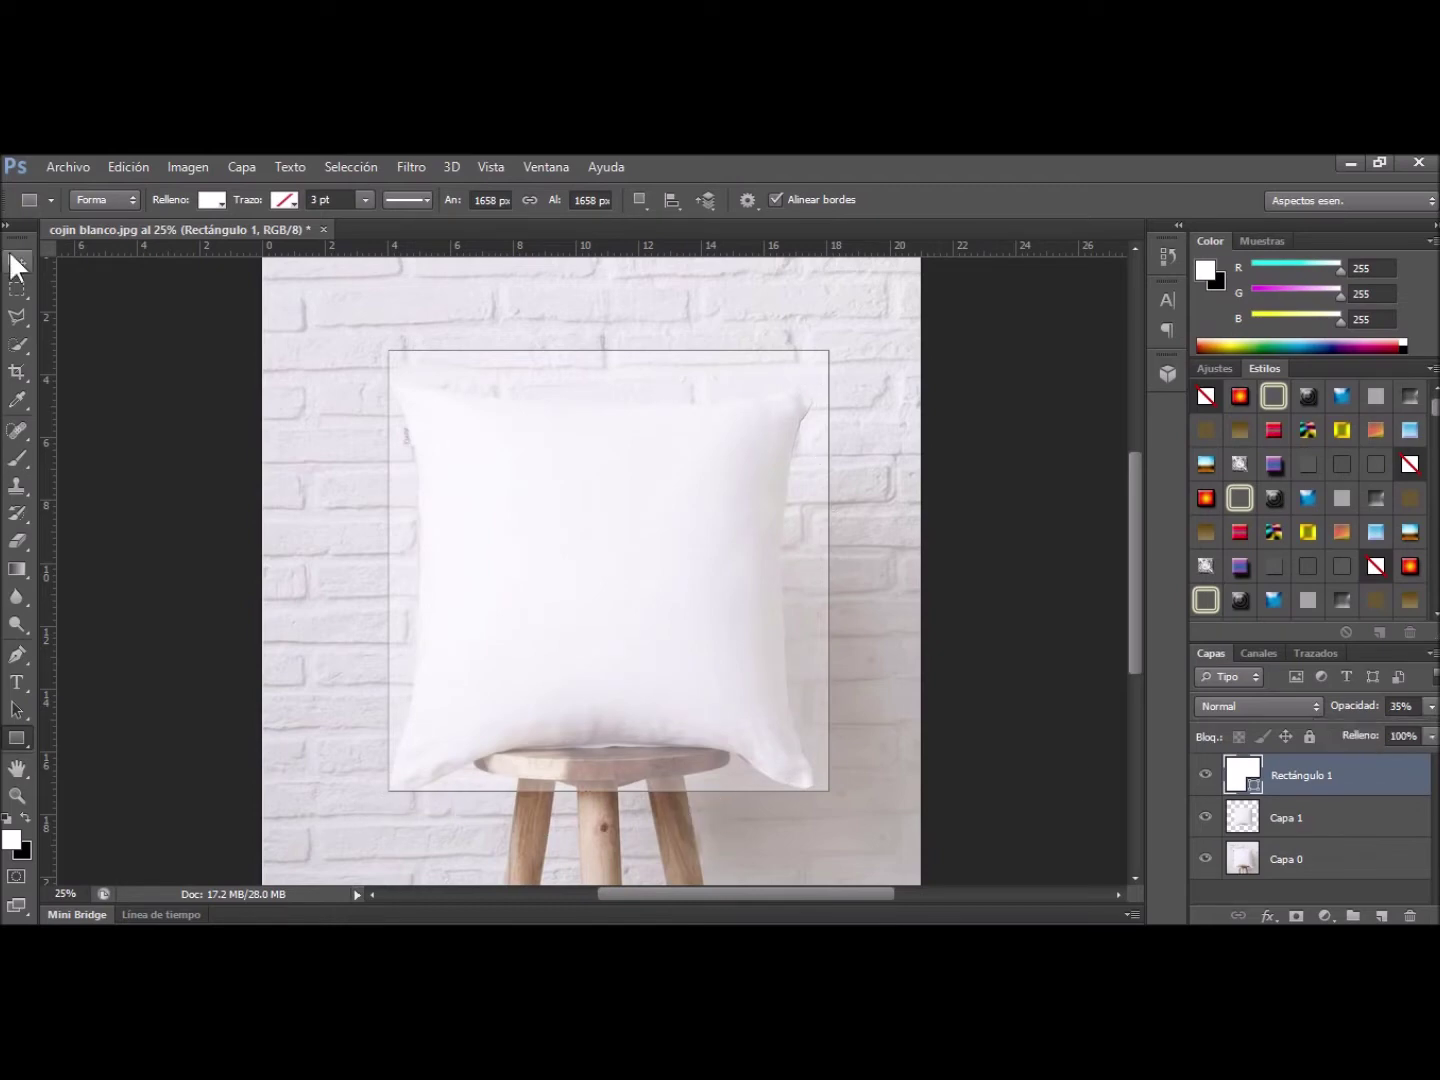
drag(569, 537, 561, 553)
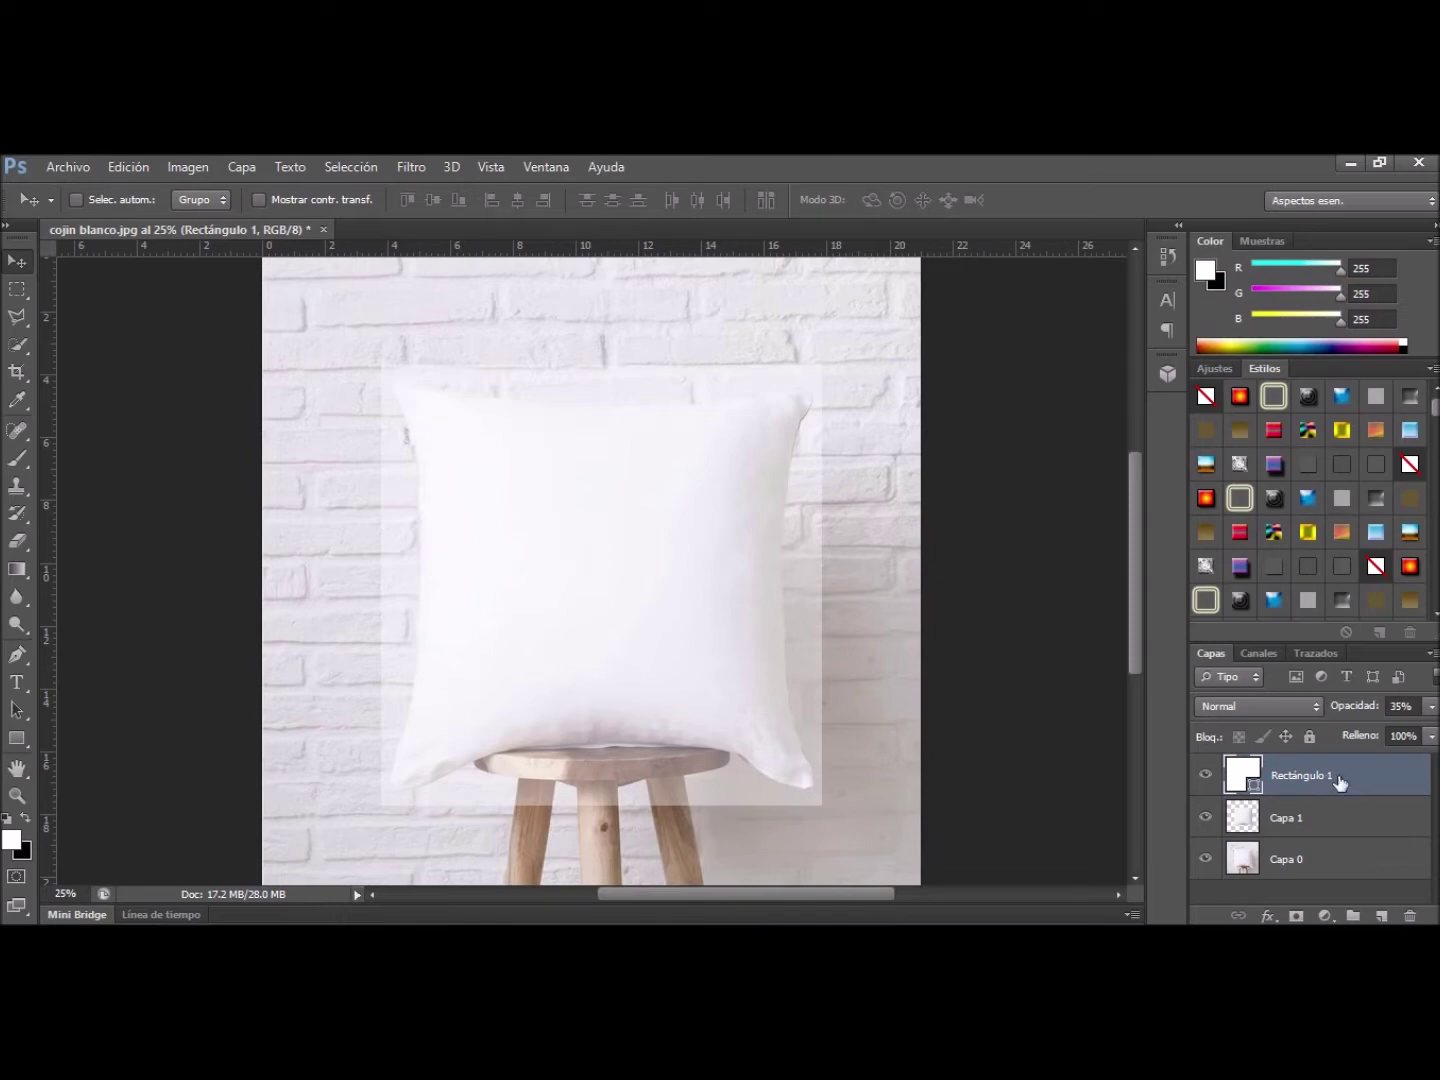
drag(1364, 729, 1436, 729)
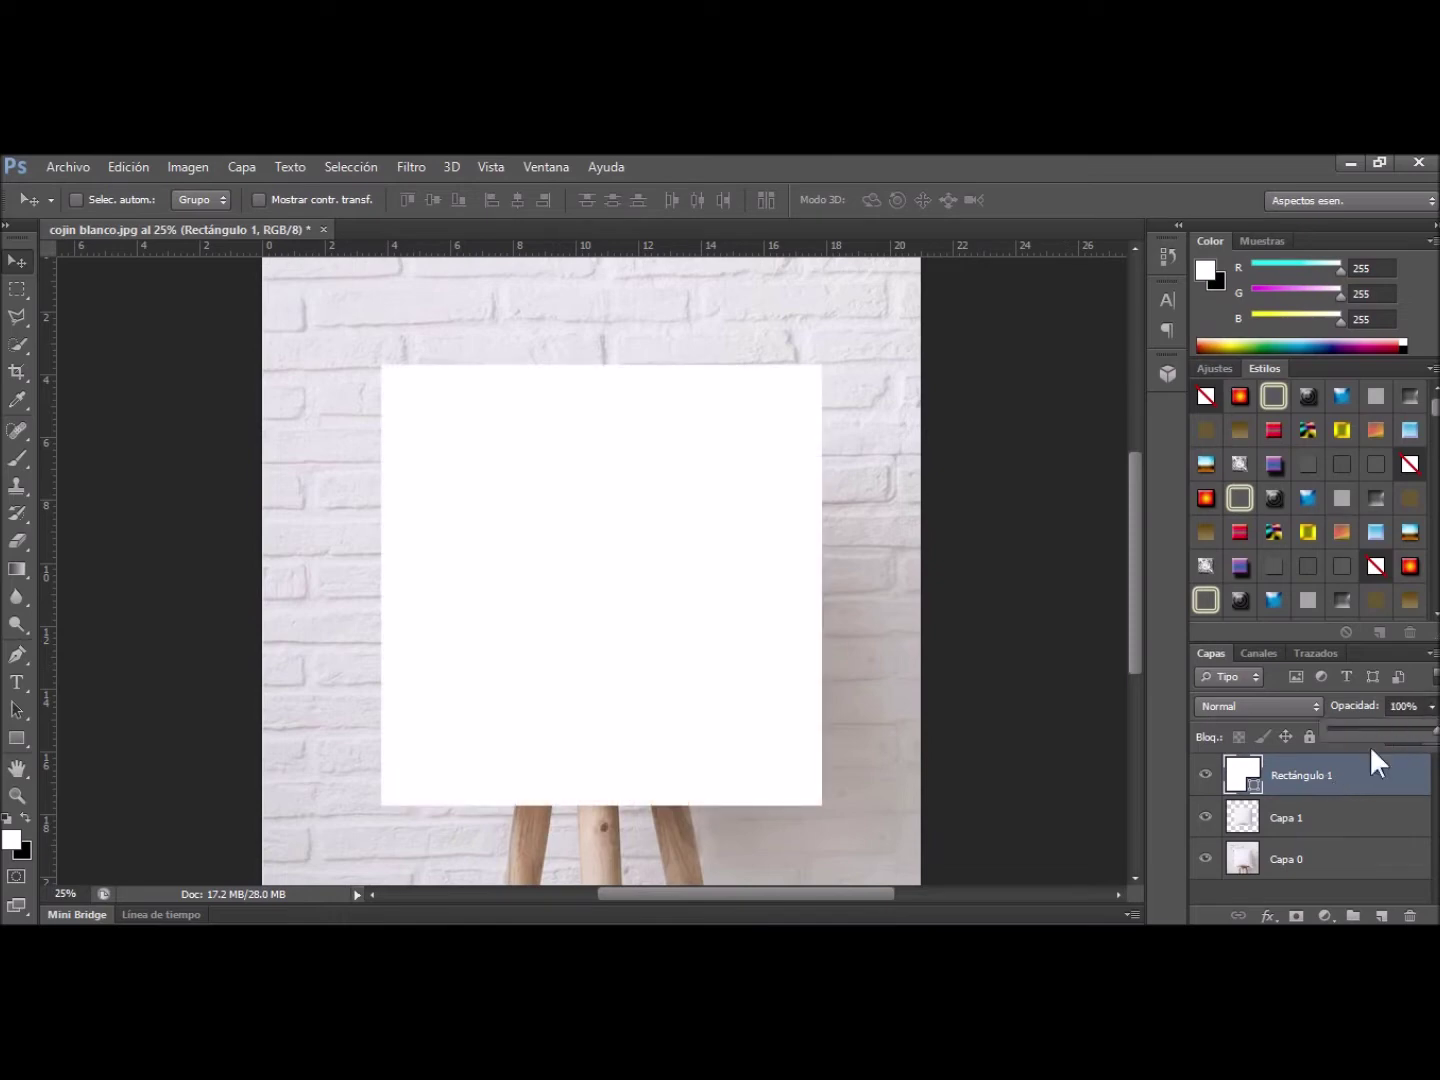
right_click(1308, 777)
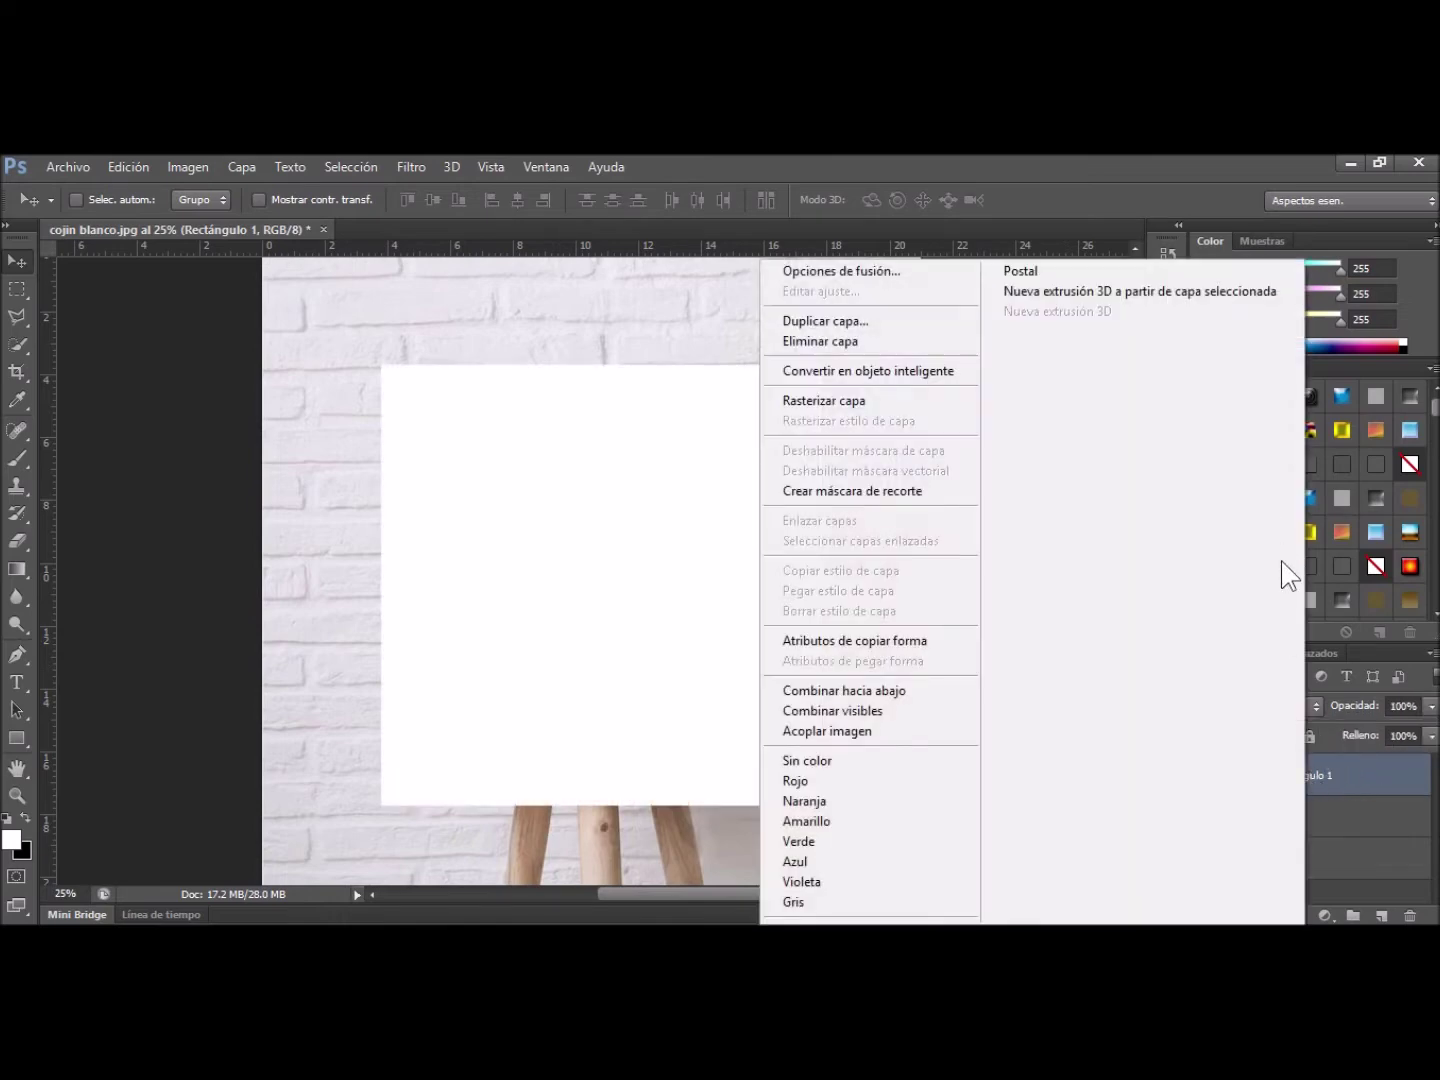
key(Escape)
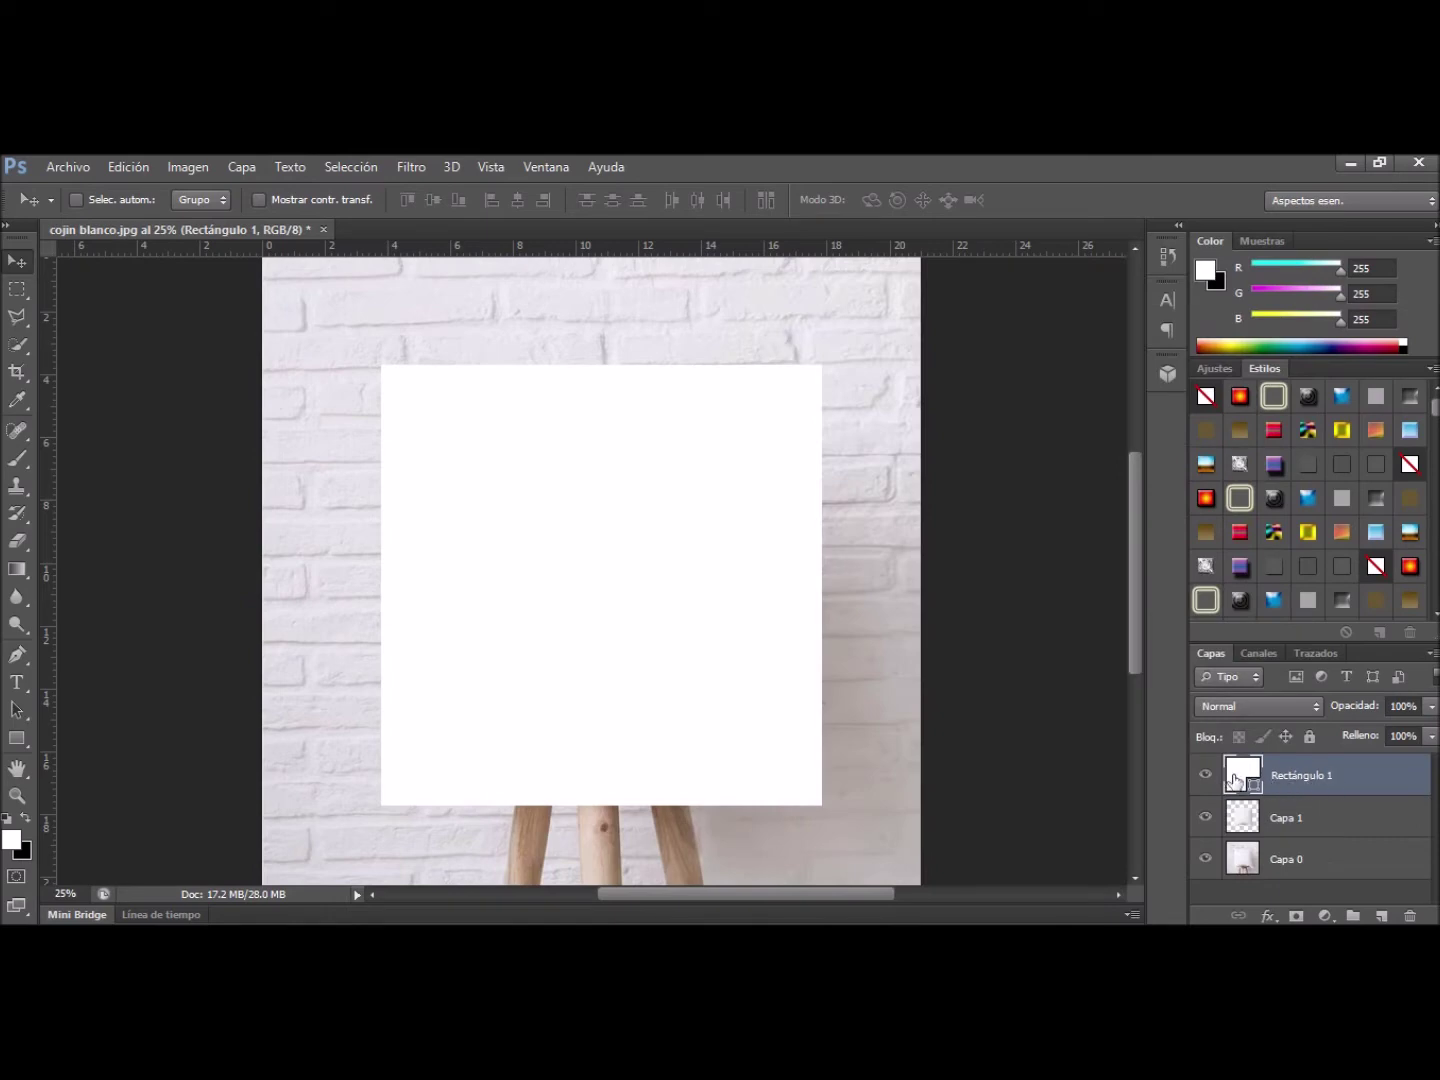
right_click(1237, 781)
click(1058, 837)
right_click(1320, 787)
click(860, 375)
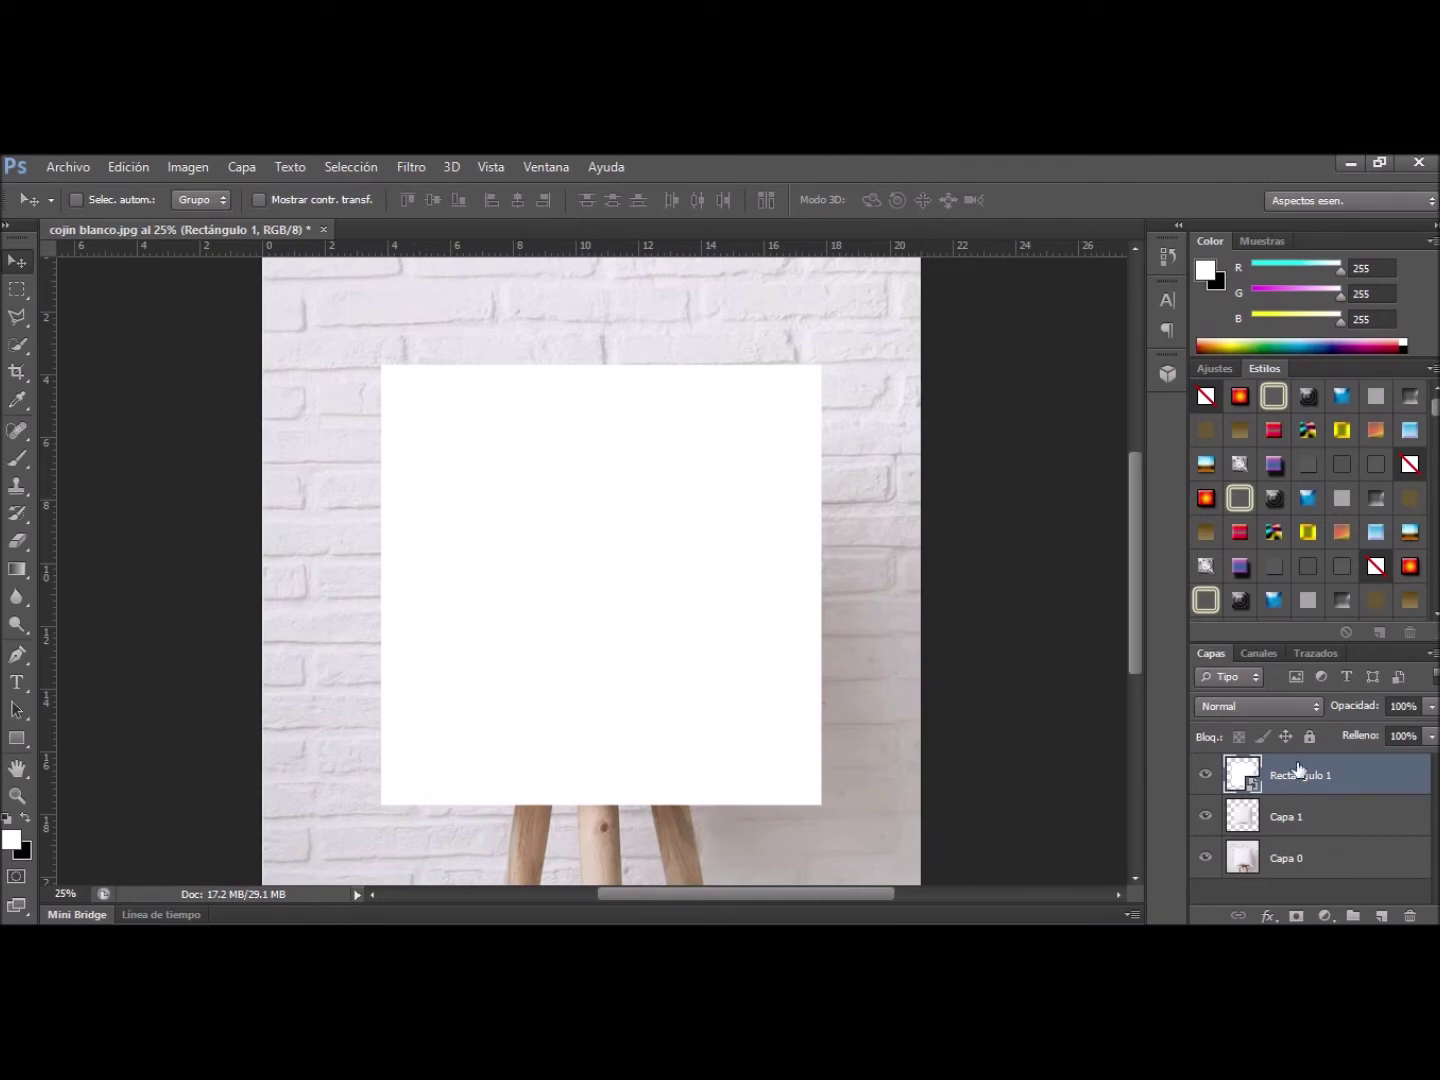
Start a Warp on Rectángulo 1, lower its opacity to 47%, and curve its top edge
key(ctrl+t)
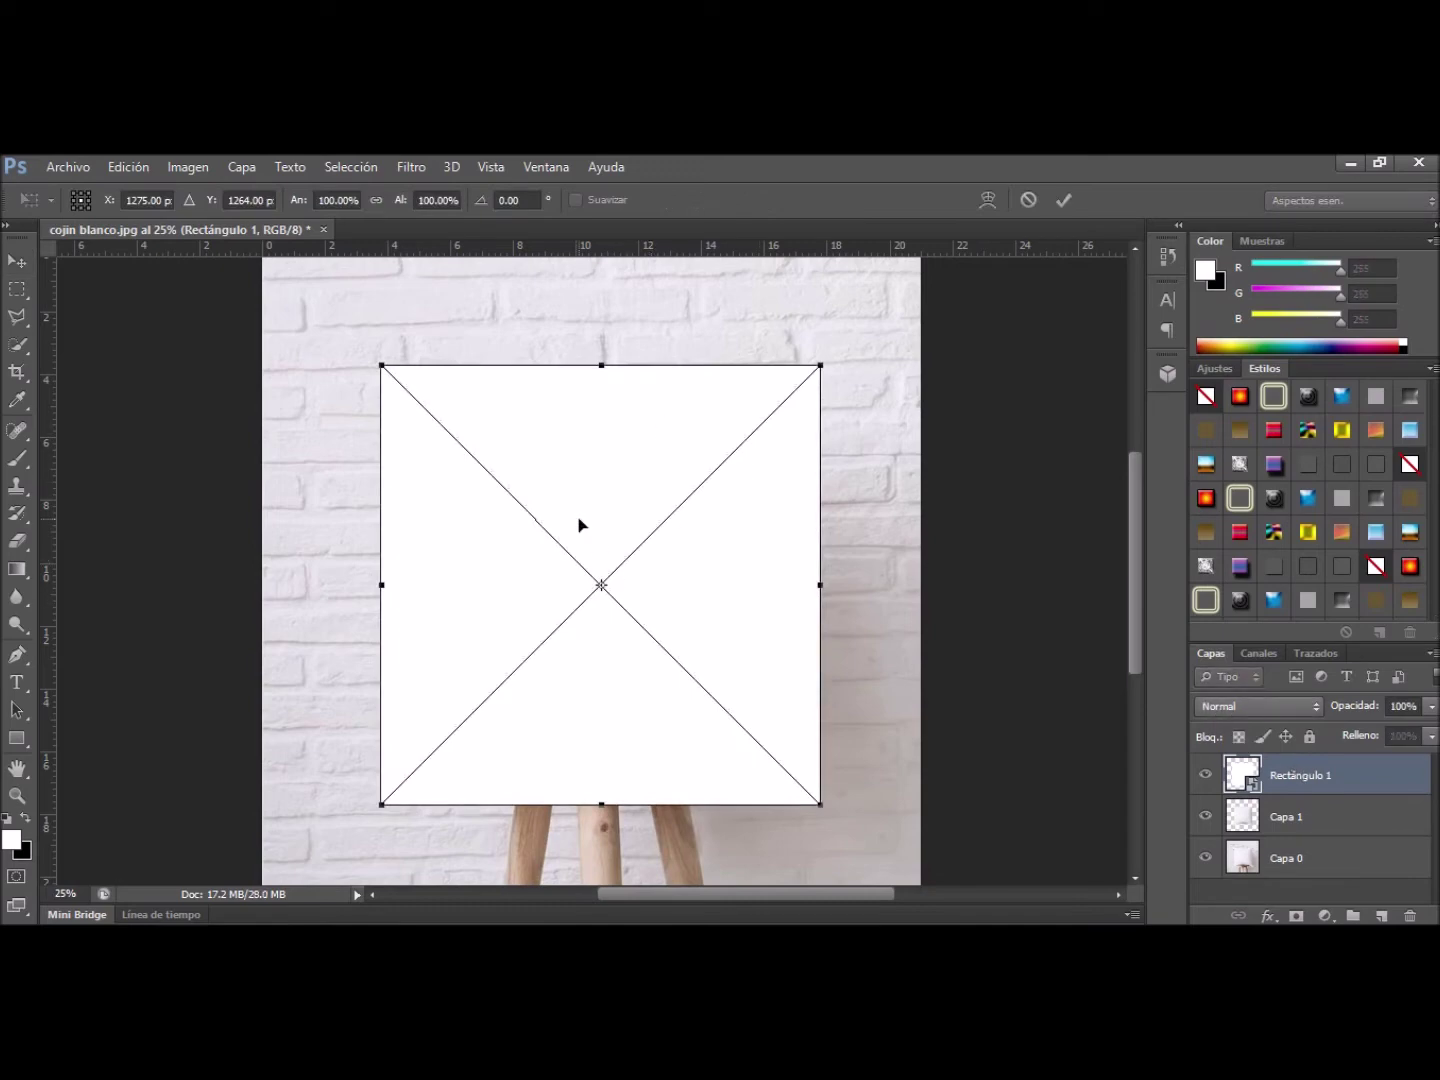
right_click(581, 524)
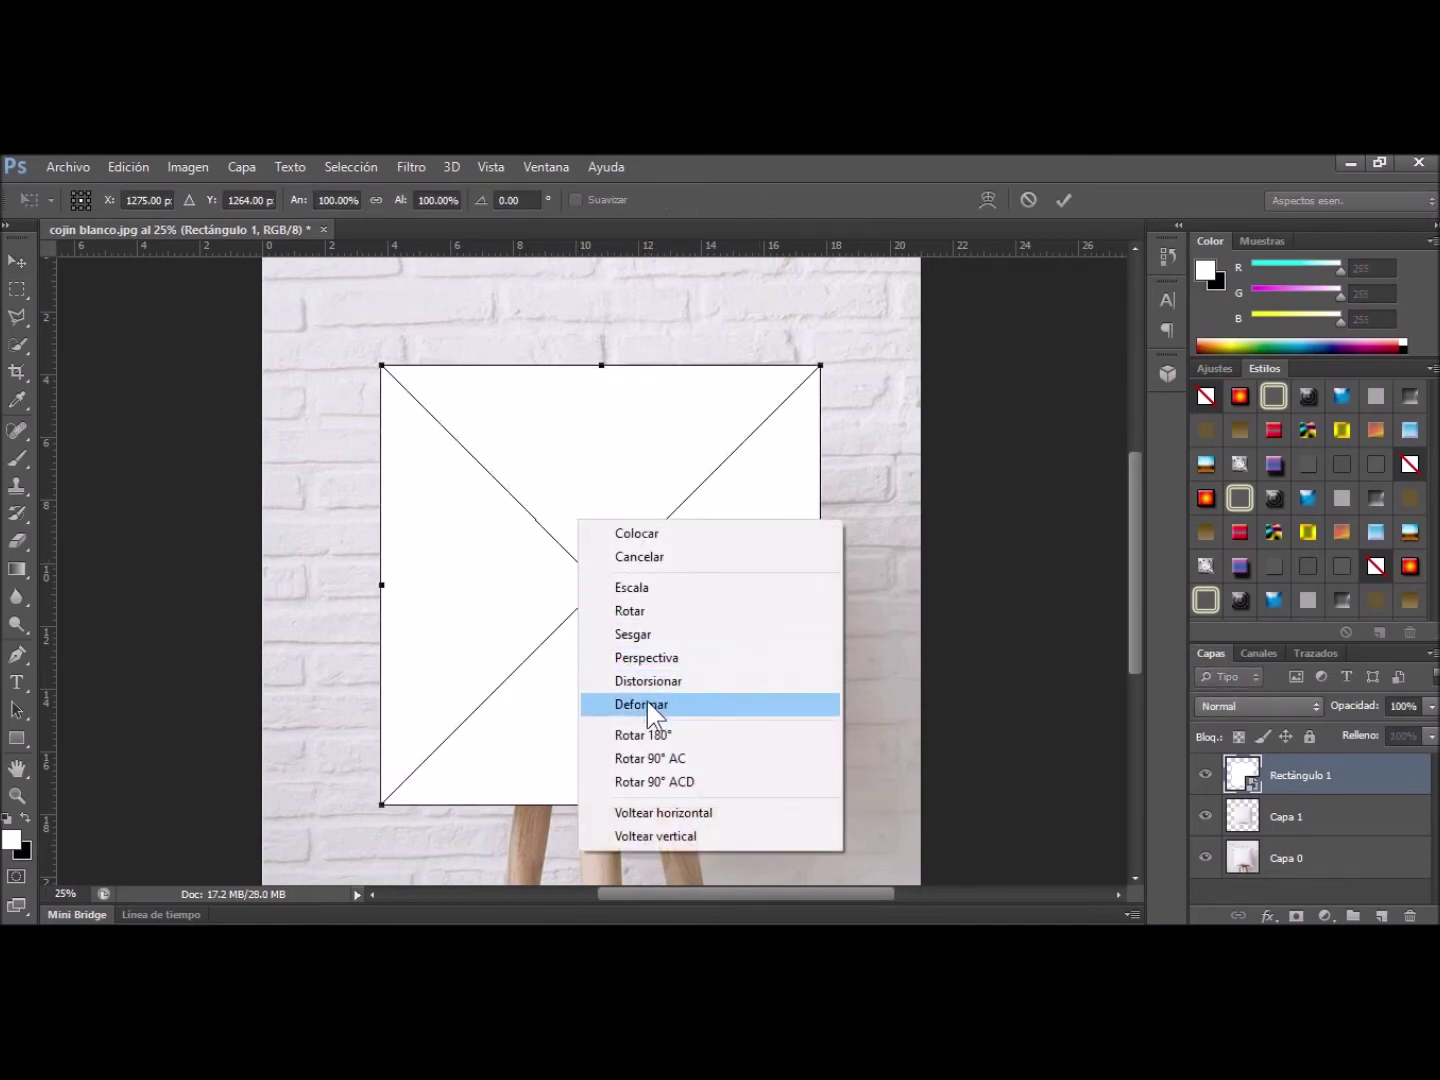
click(647, 704)
click(1429, 707)
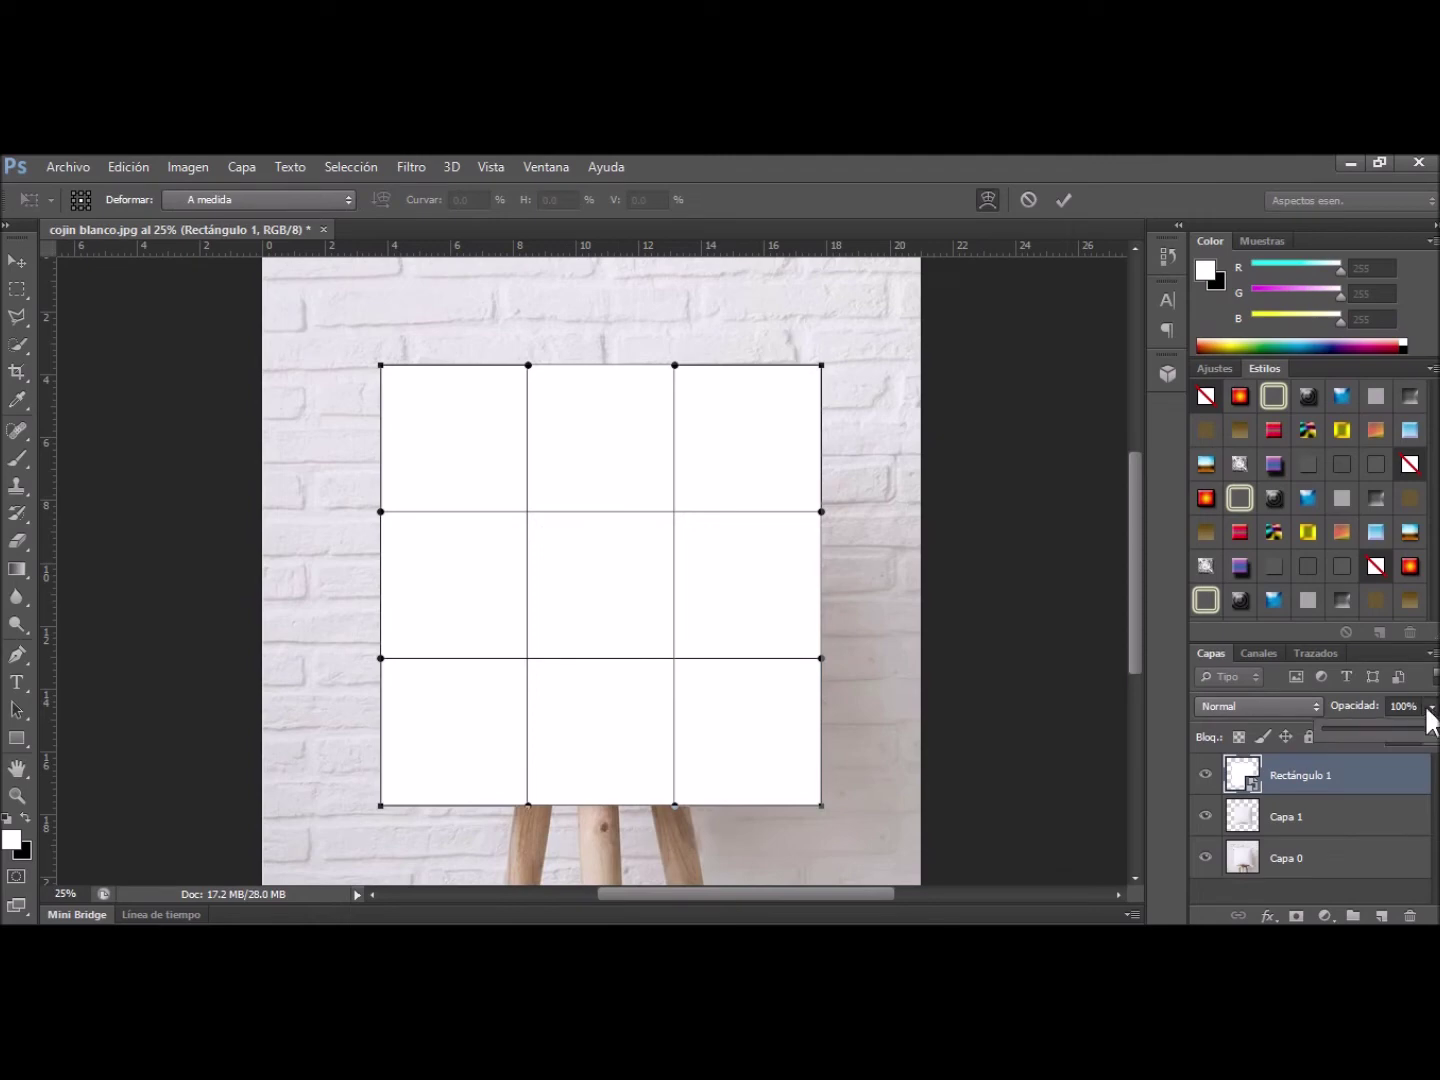
click(1376, 729)
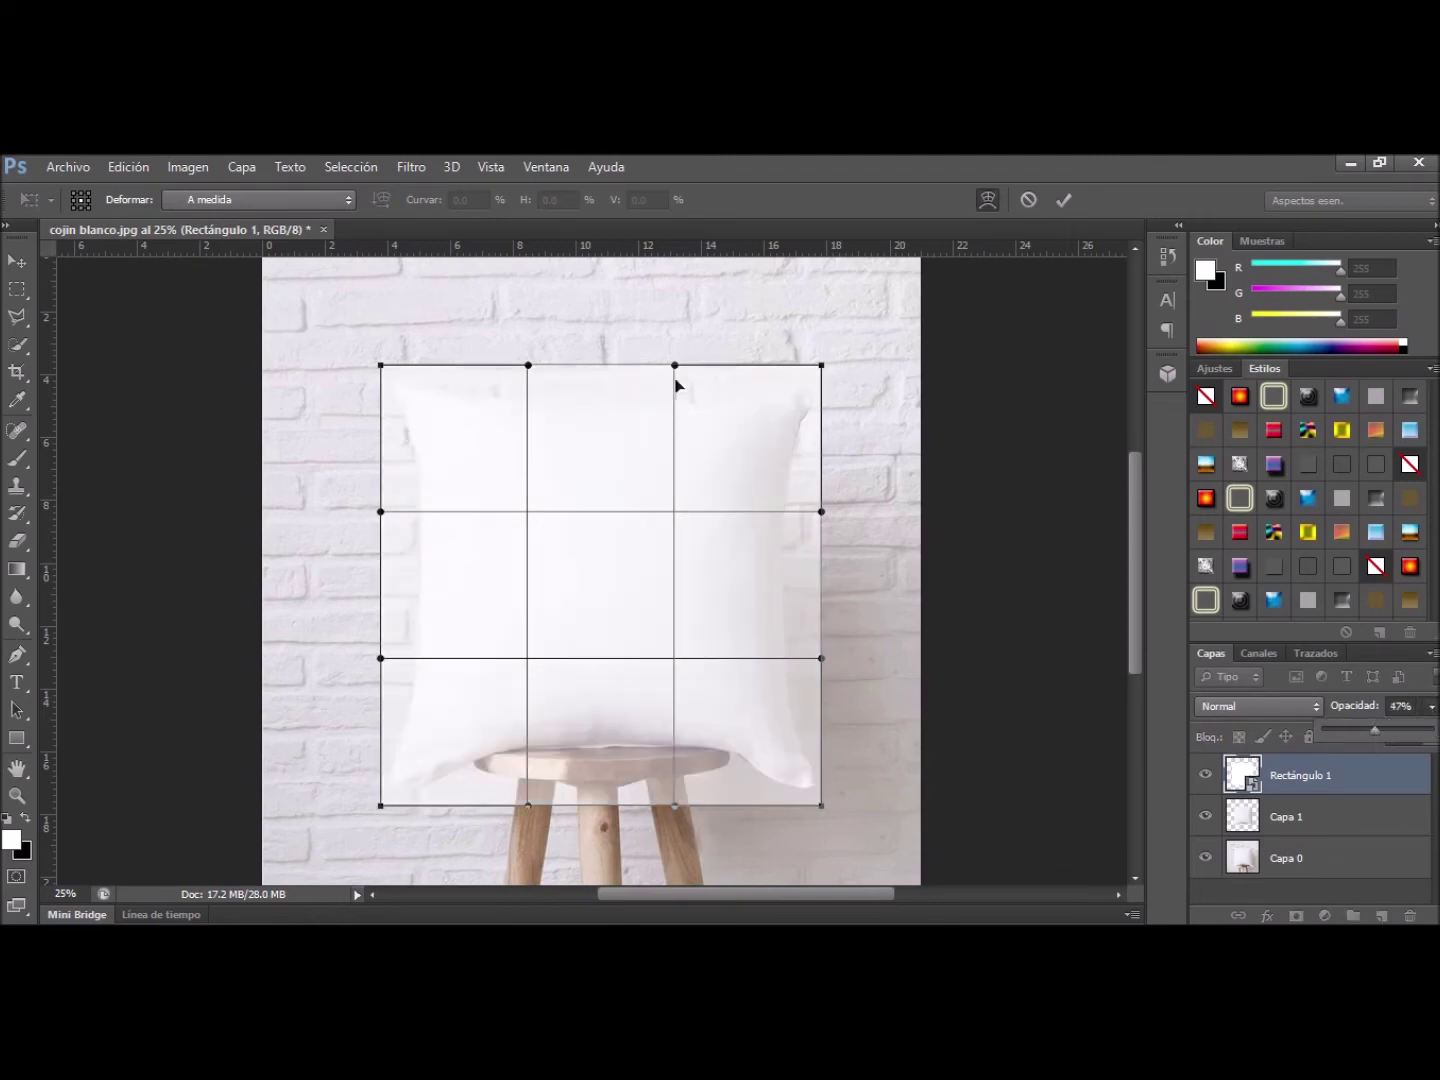
drag(675, 366, 659, 410)
drag(528, 366, 546, 398)
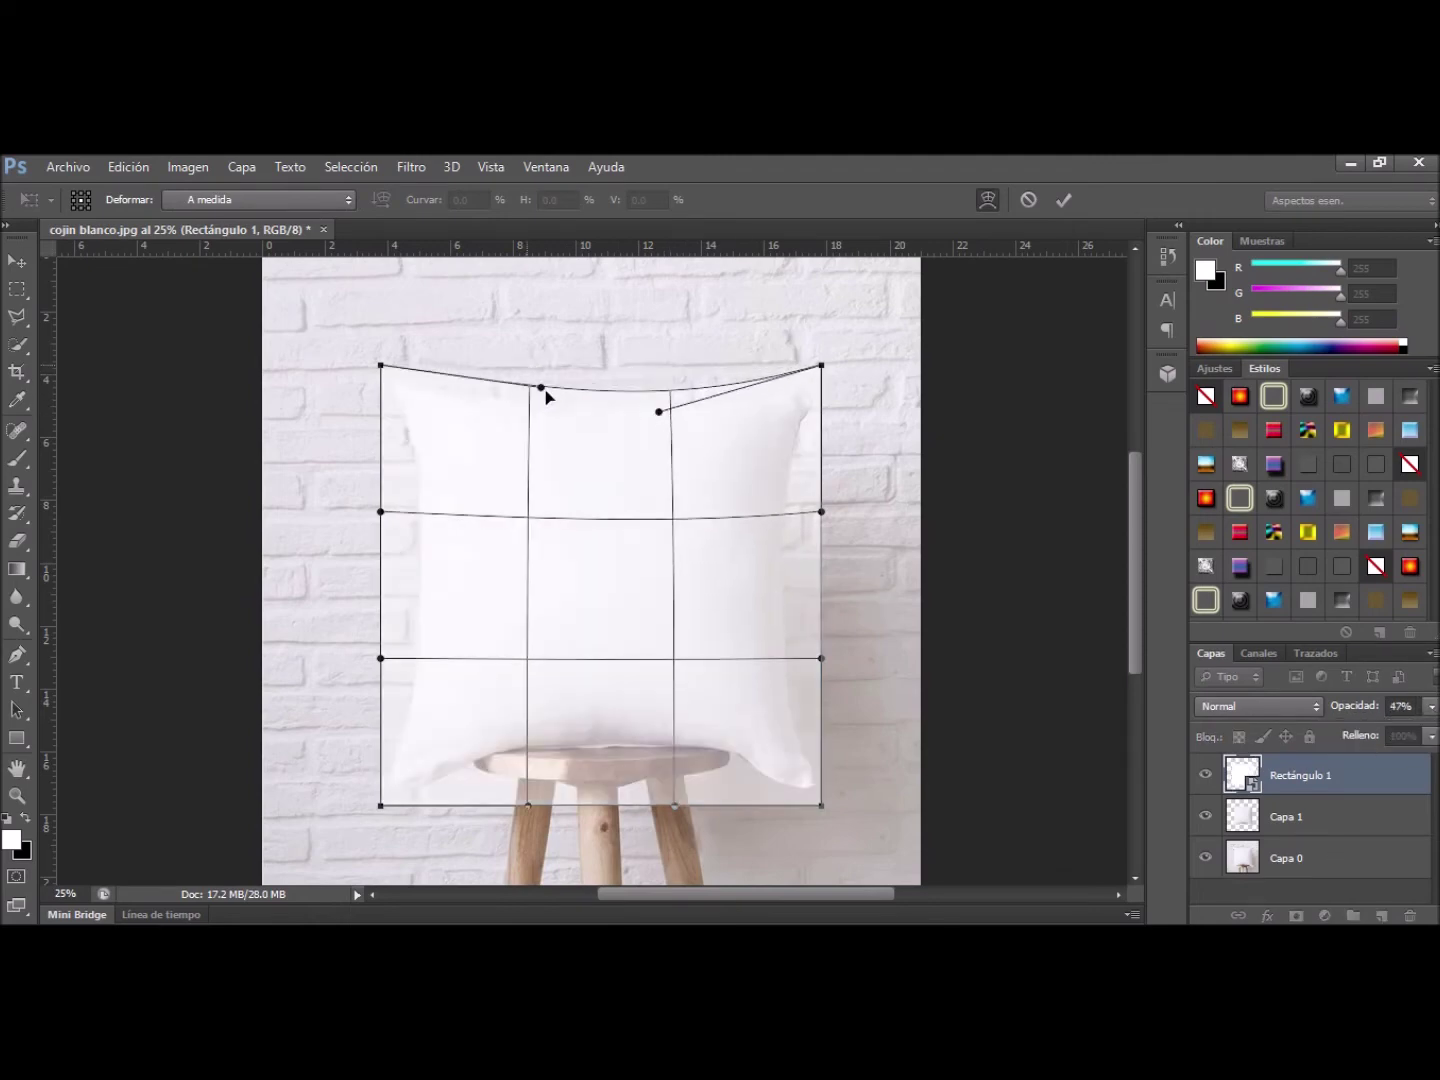
Bend the left, bottom and right edges to the cushion outline and commit the warp
drag(381, 511, 431, 516)
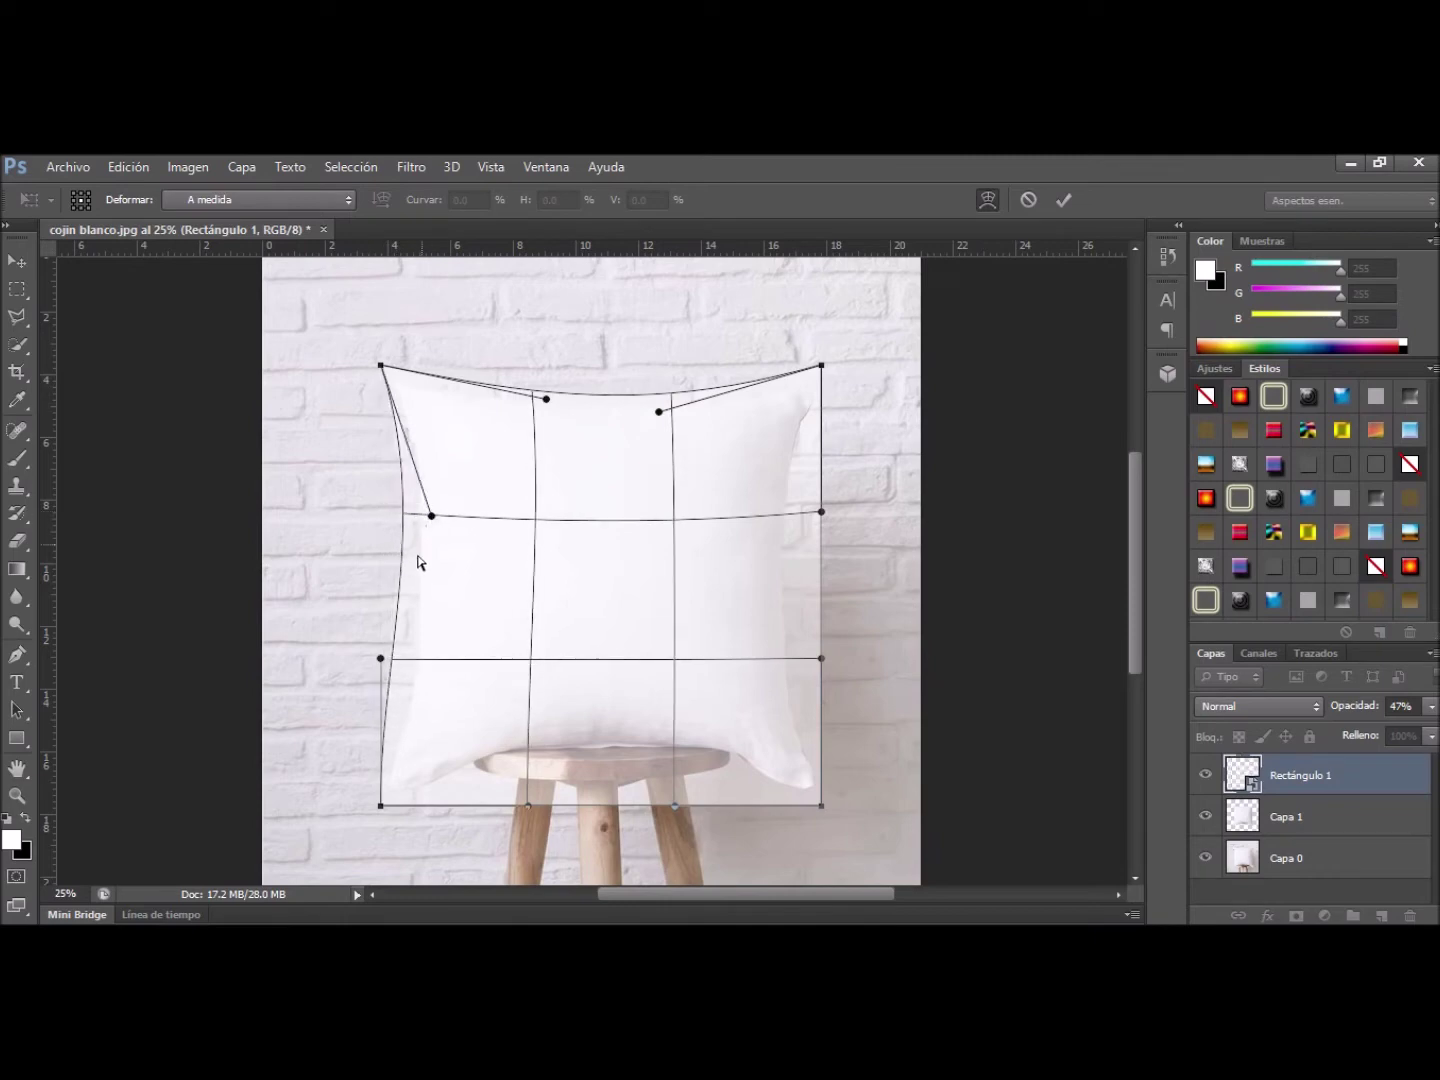
drag(382, 658, 409, 641)
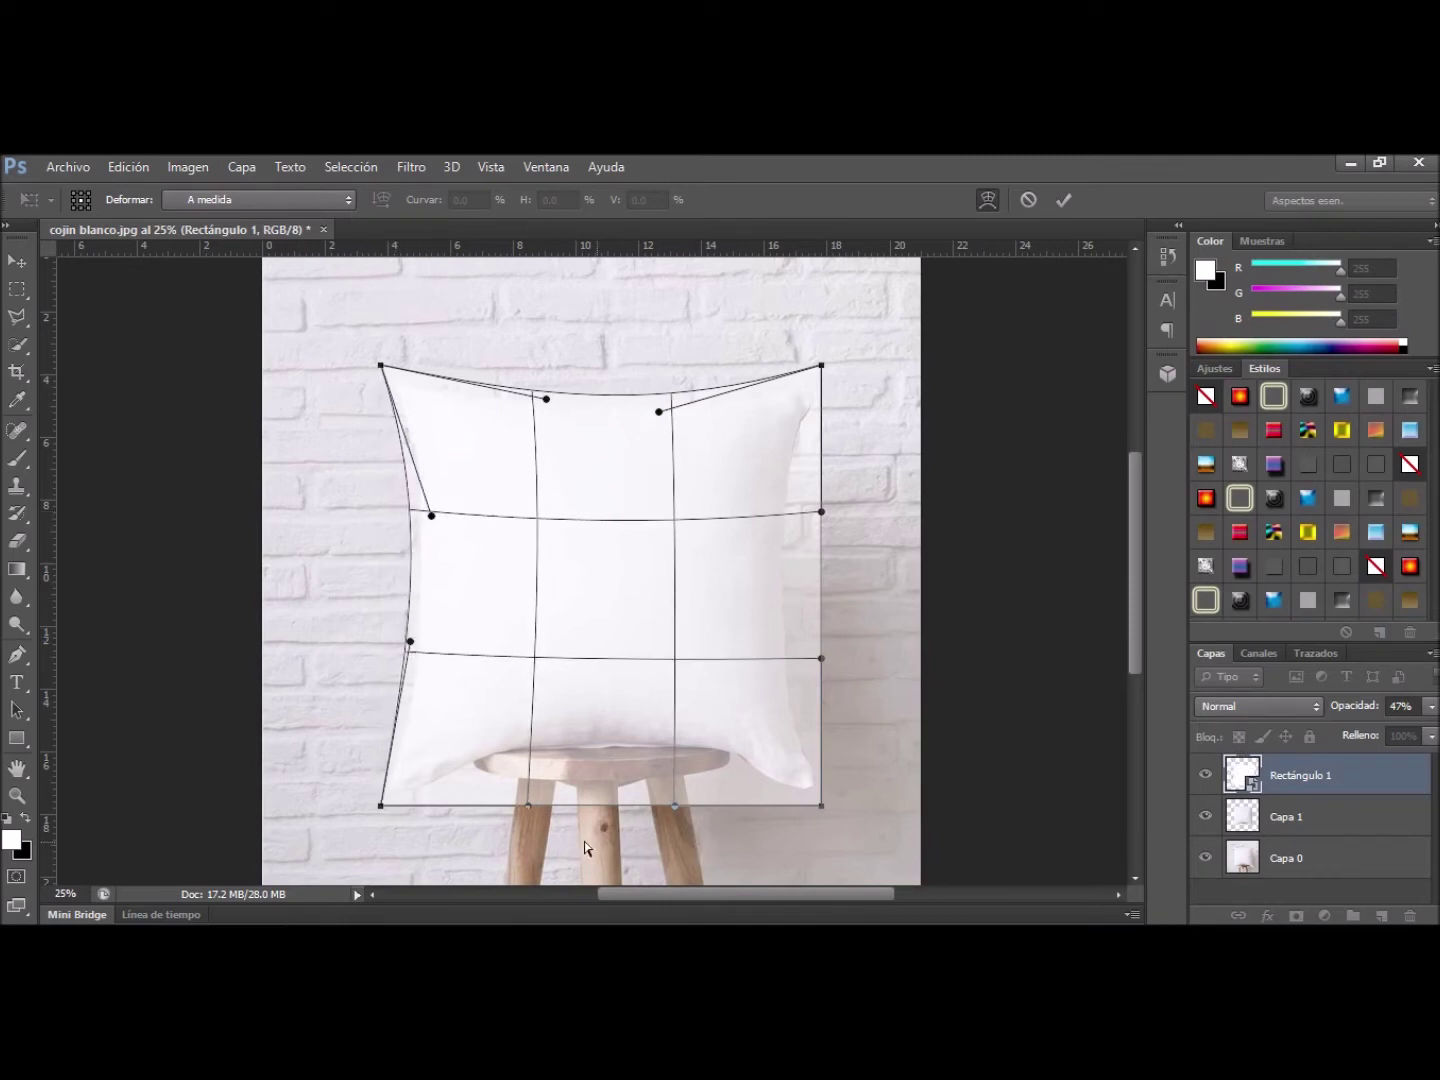
drag(529, 805, 567, 726)
drag(684, 792, 711, 735)
drag(821, 658, 790, 645)
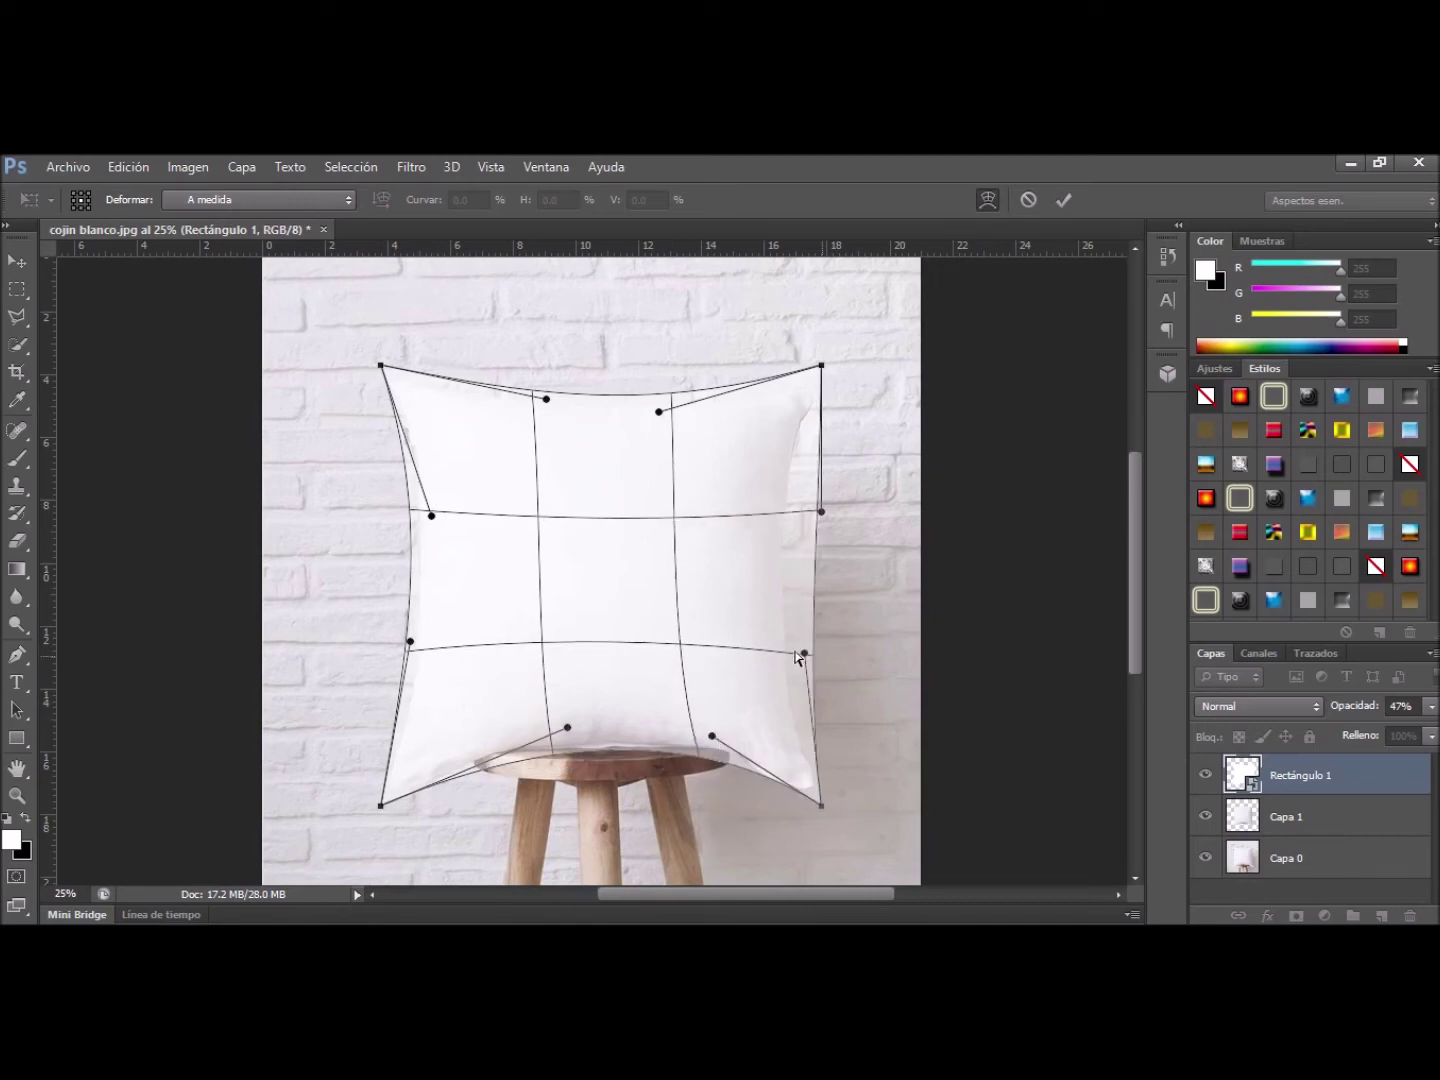
drag(821, 512, 778, 522)
drag(653, 525, 604, 665)
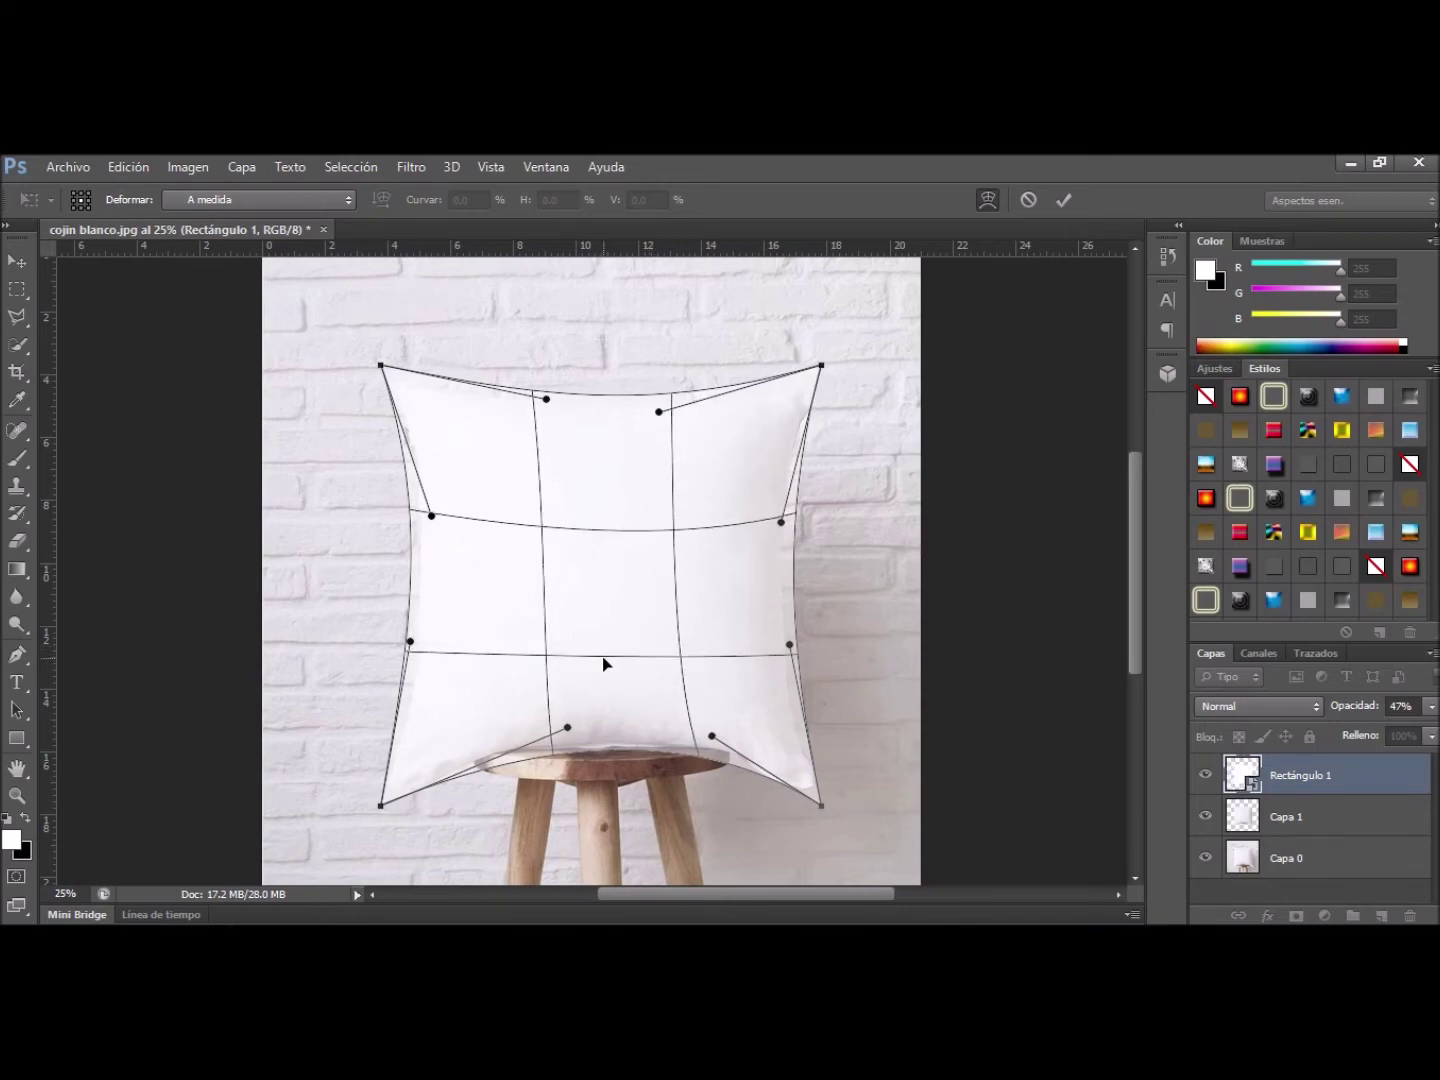
drag(712, 736, 709, 735)
click(1065, 200)
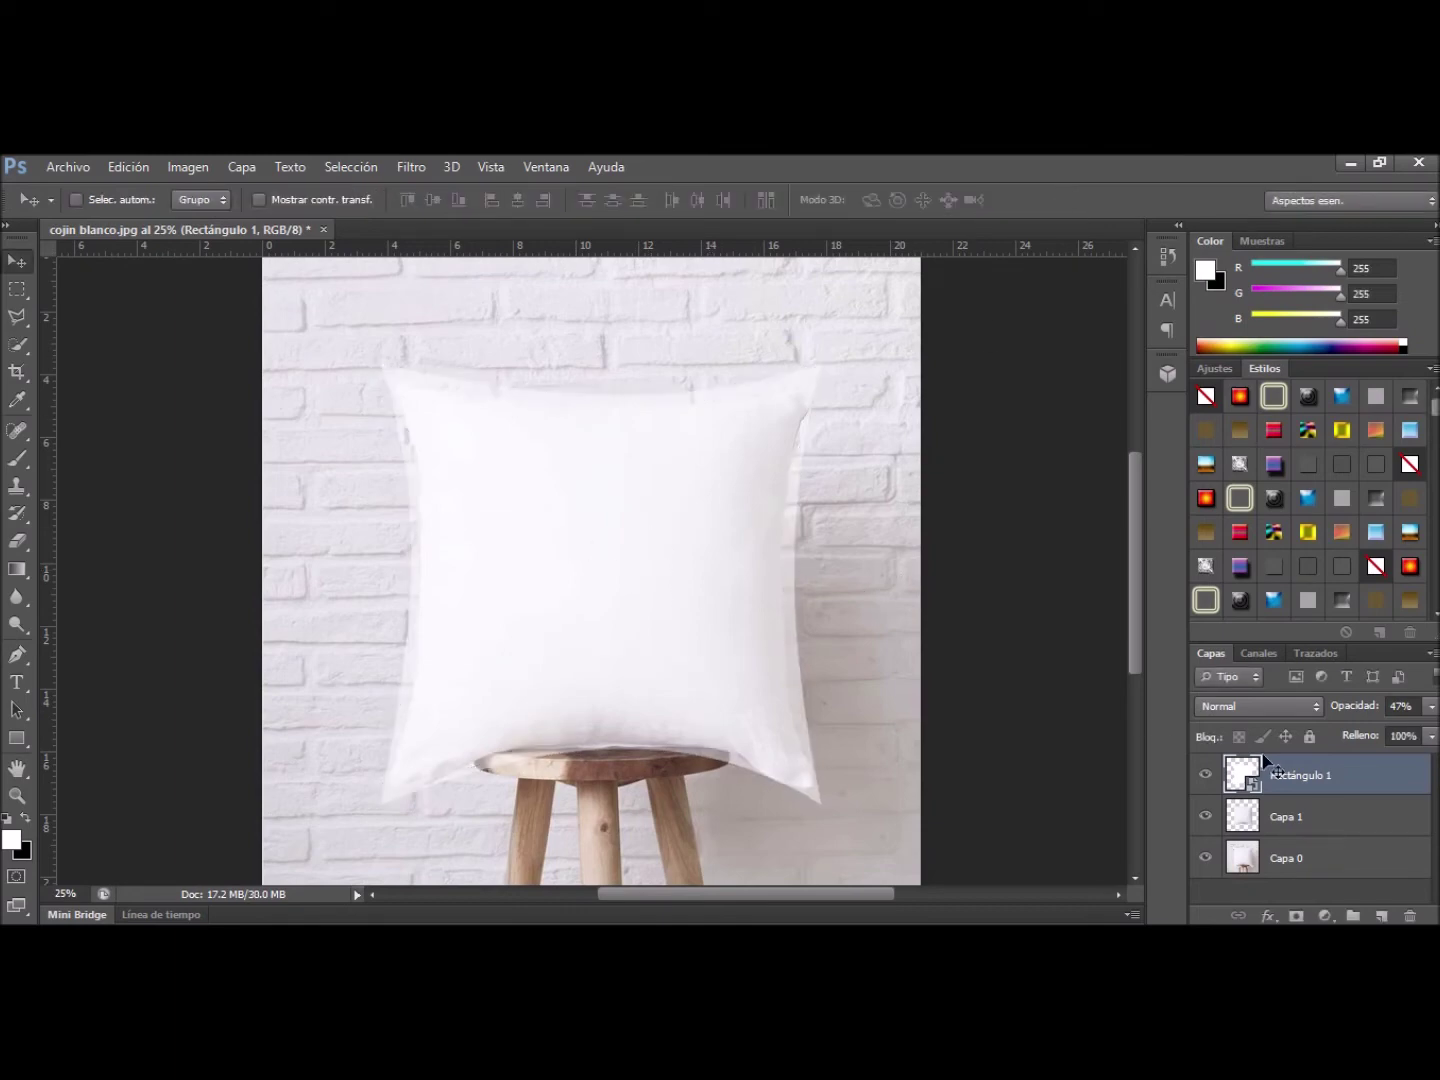
Set the white shape to 100% opacity and clip it to the pillow layer Capa 1 (Ctrl+Alt+G)
click(1433, 707)
drag(1378, 728, 1430, 750)
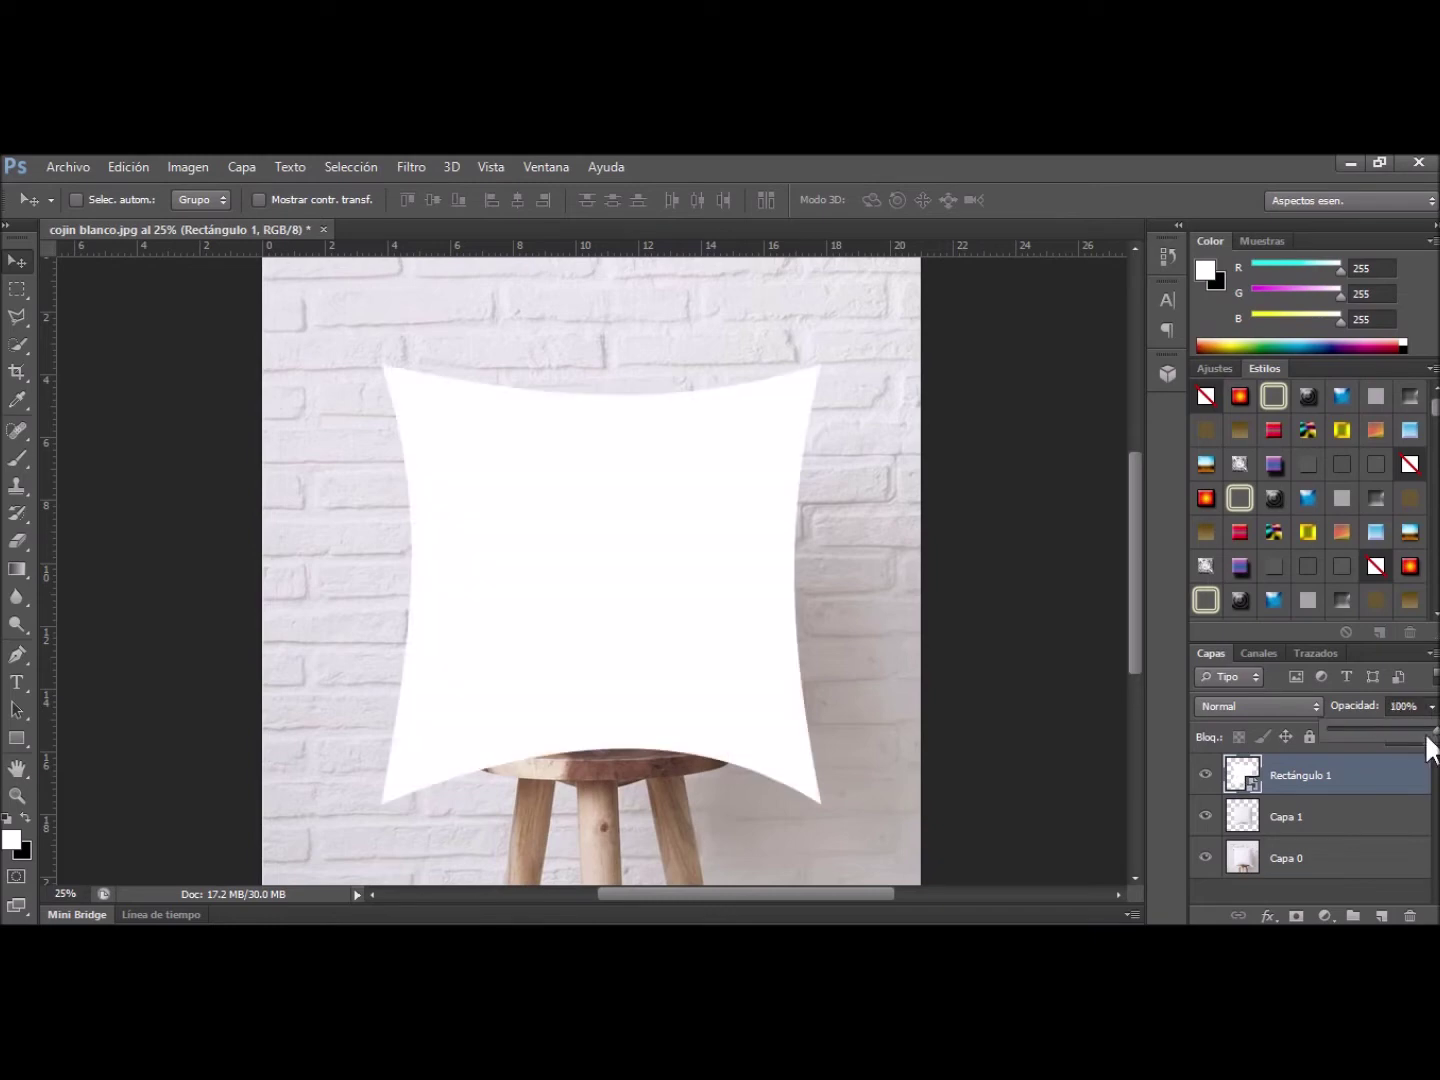
click(1237, 775)
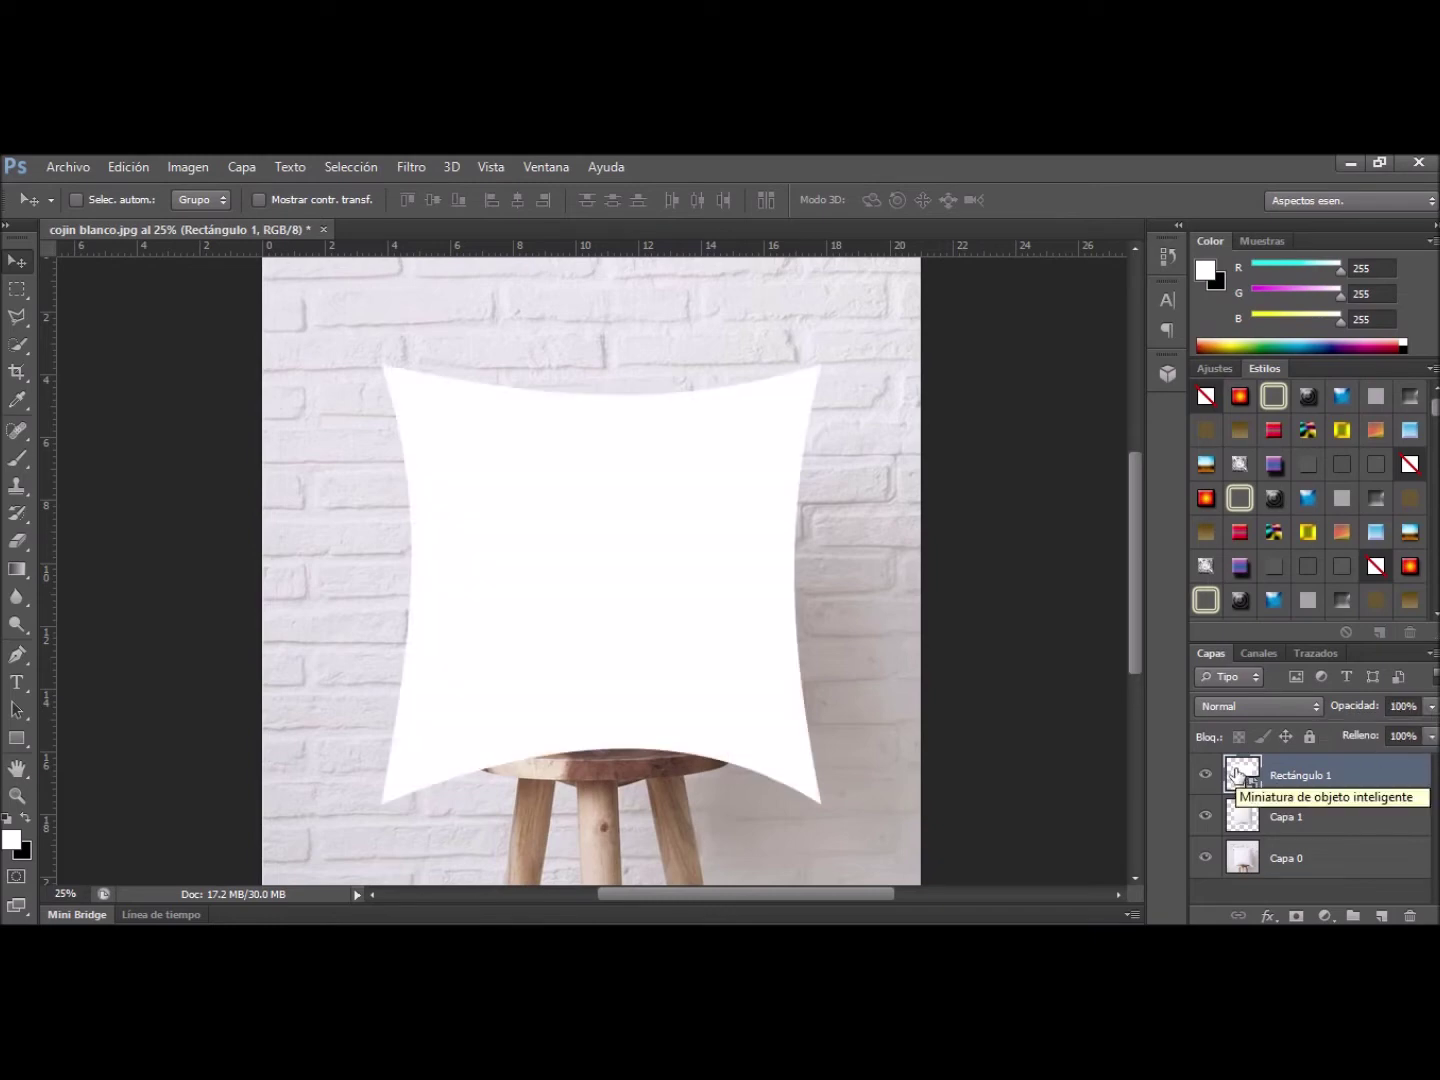
key(ctrl+alt+g)
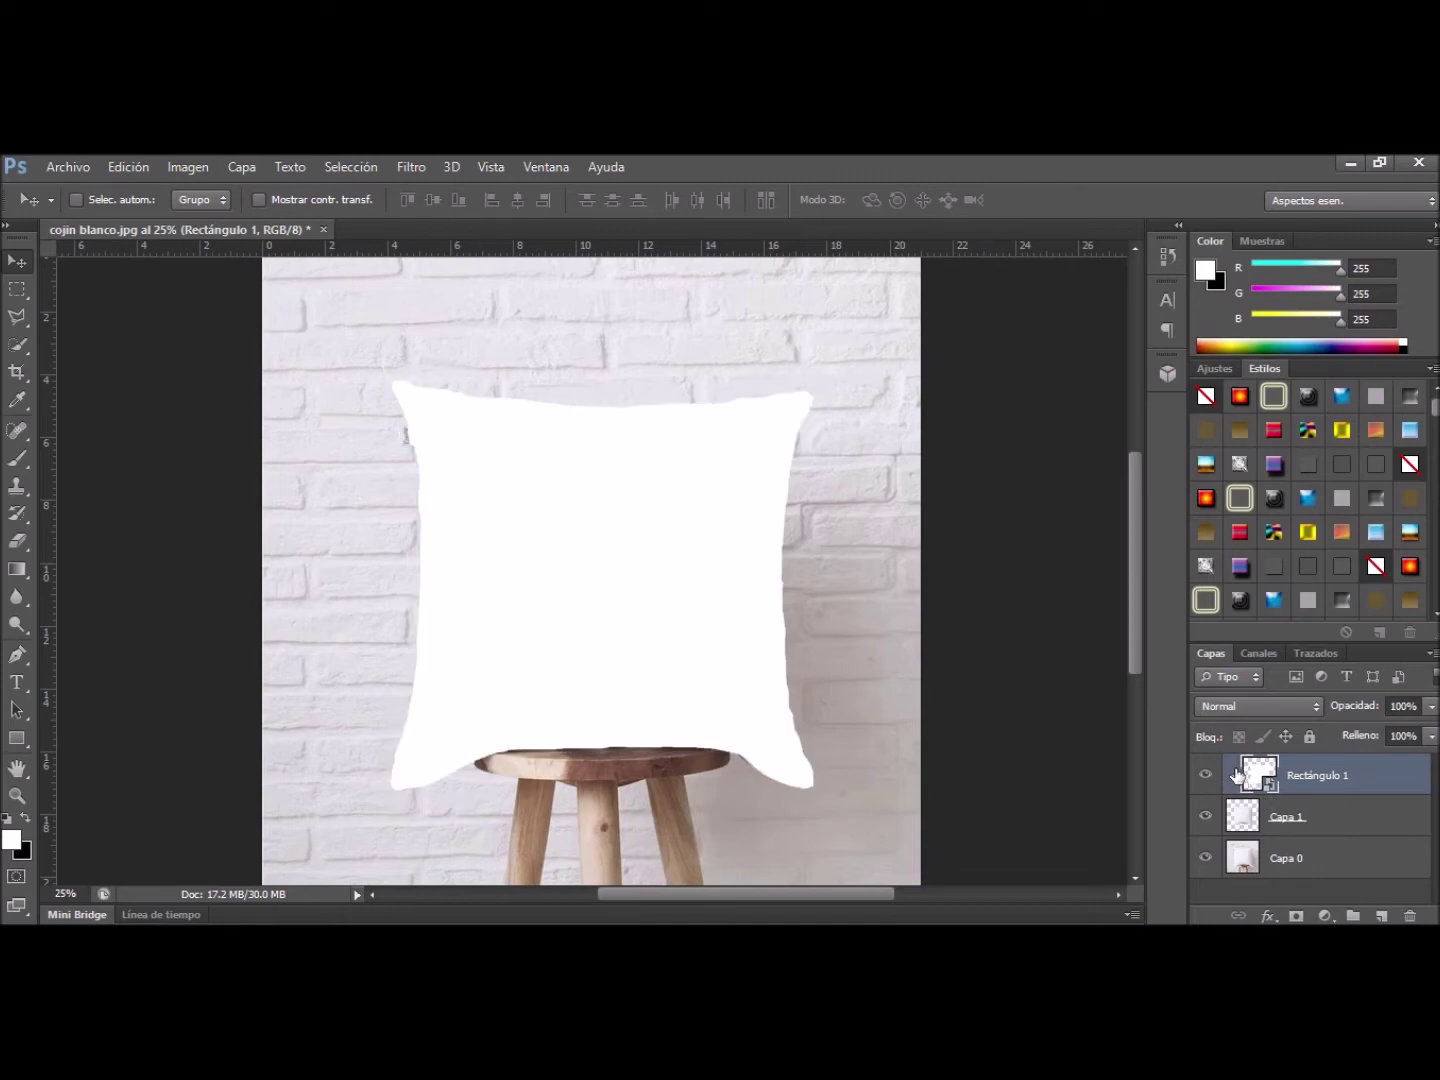
key(ctrl+plus)
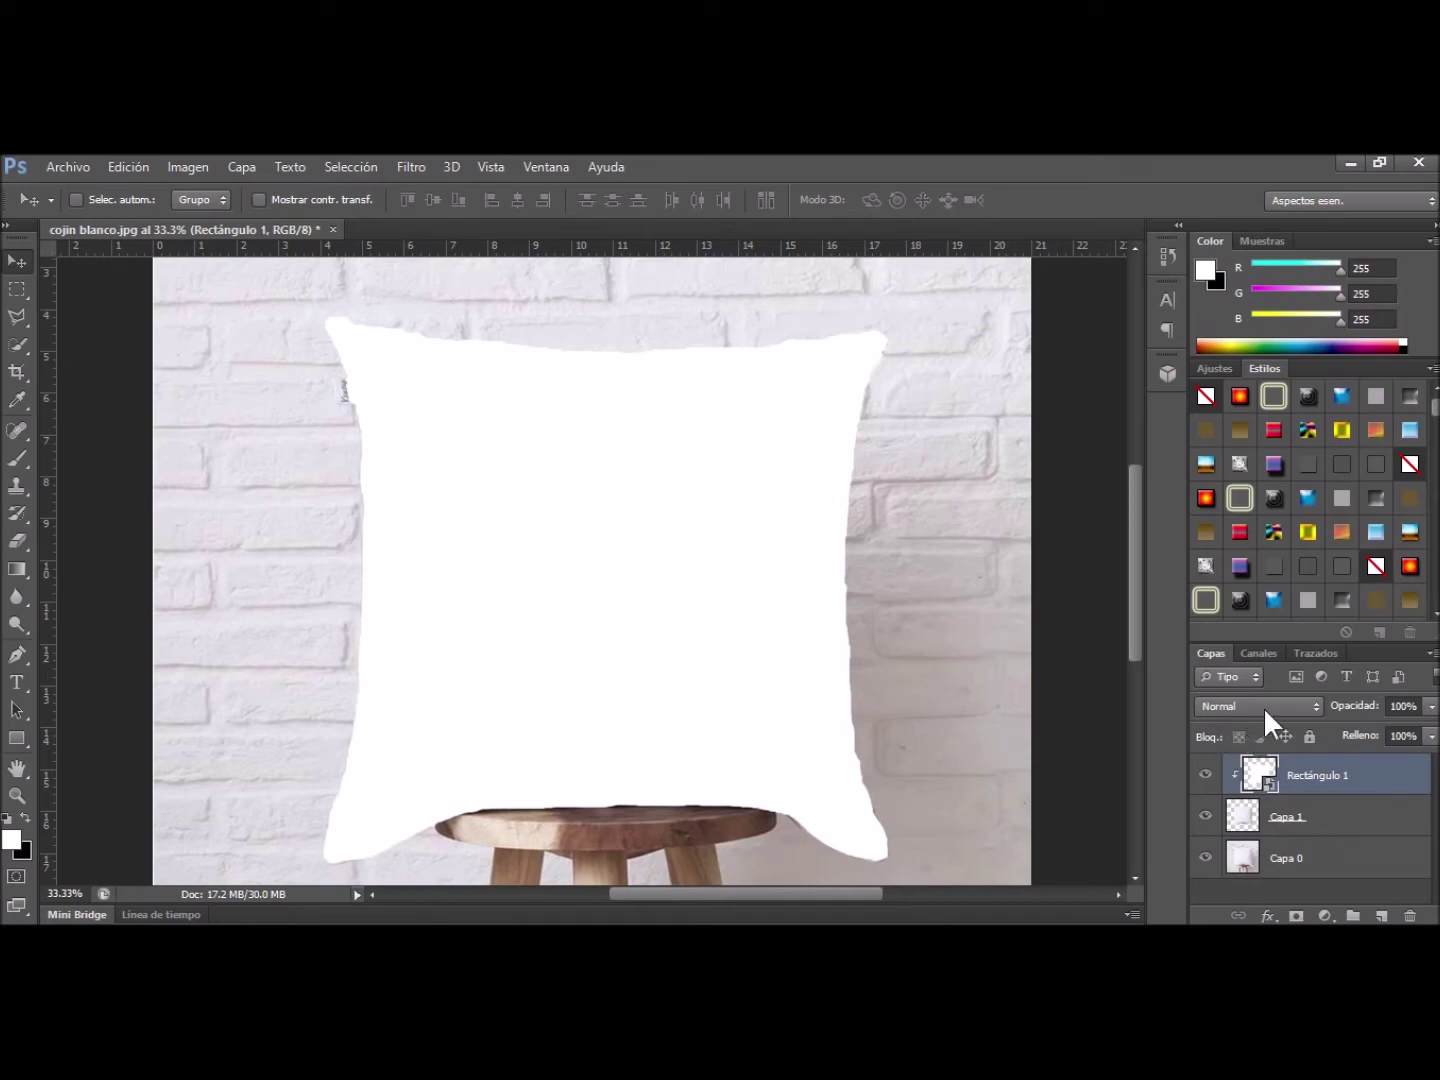
Set the white shape layer's blend mode to Multiplicar
click(1301, 707)
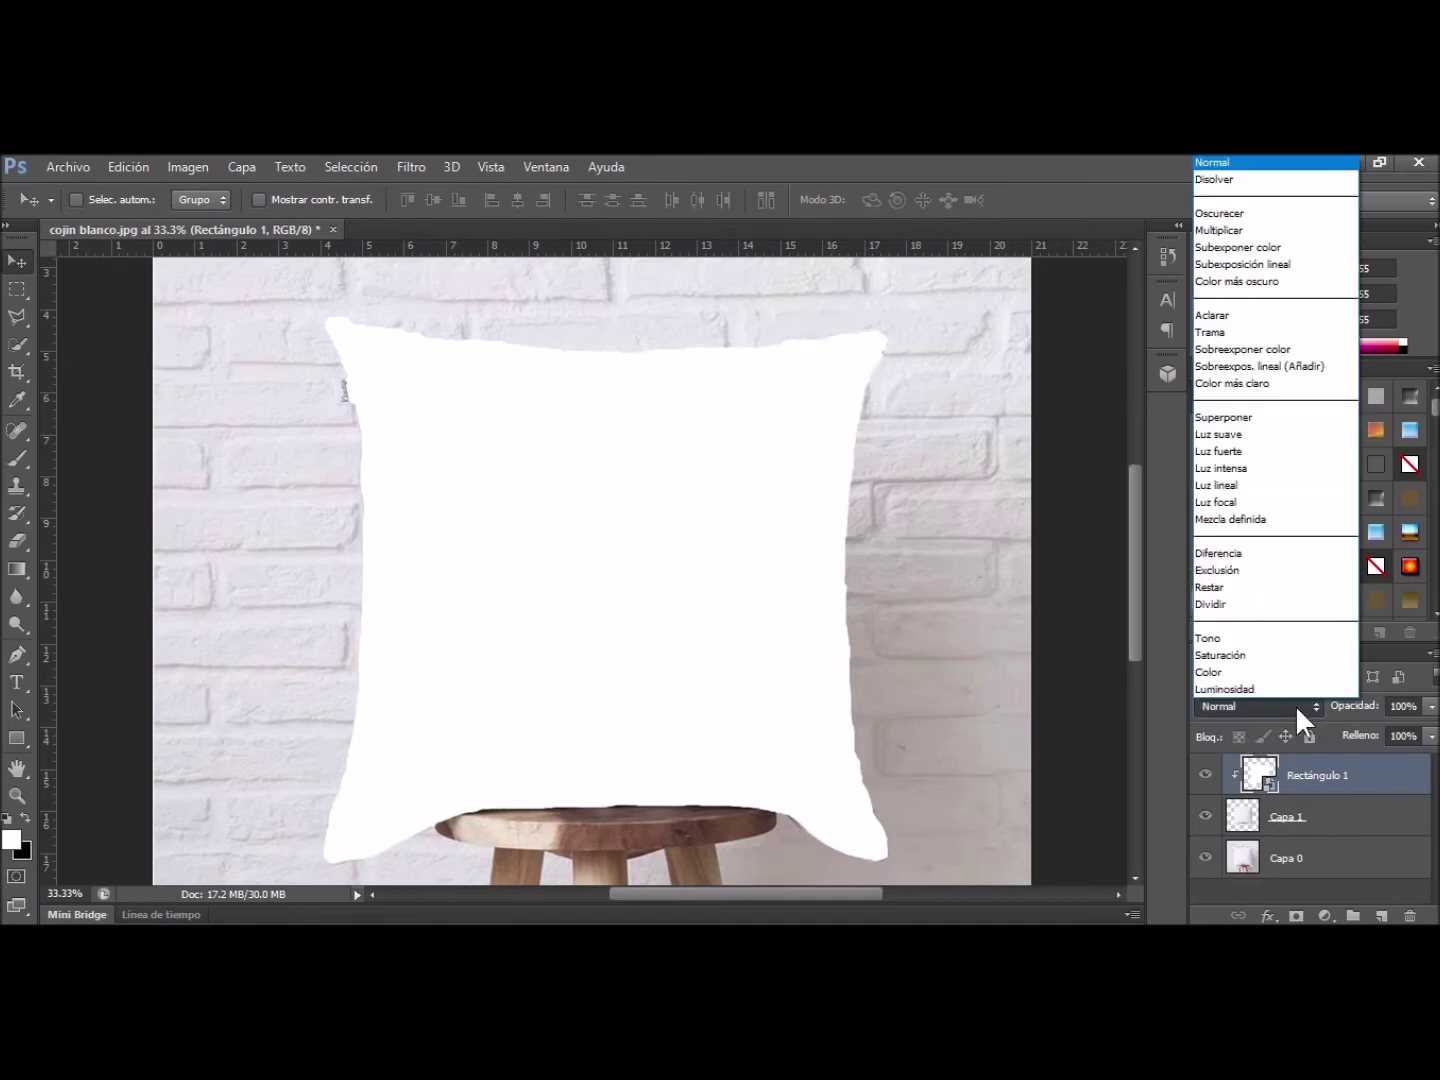
click(1219, 245)
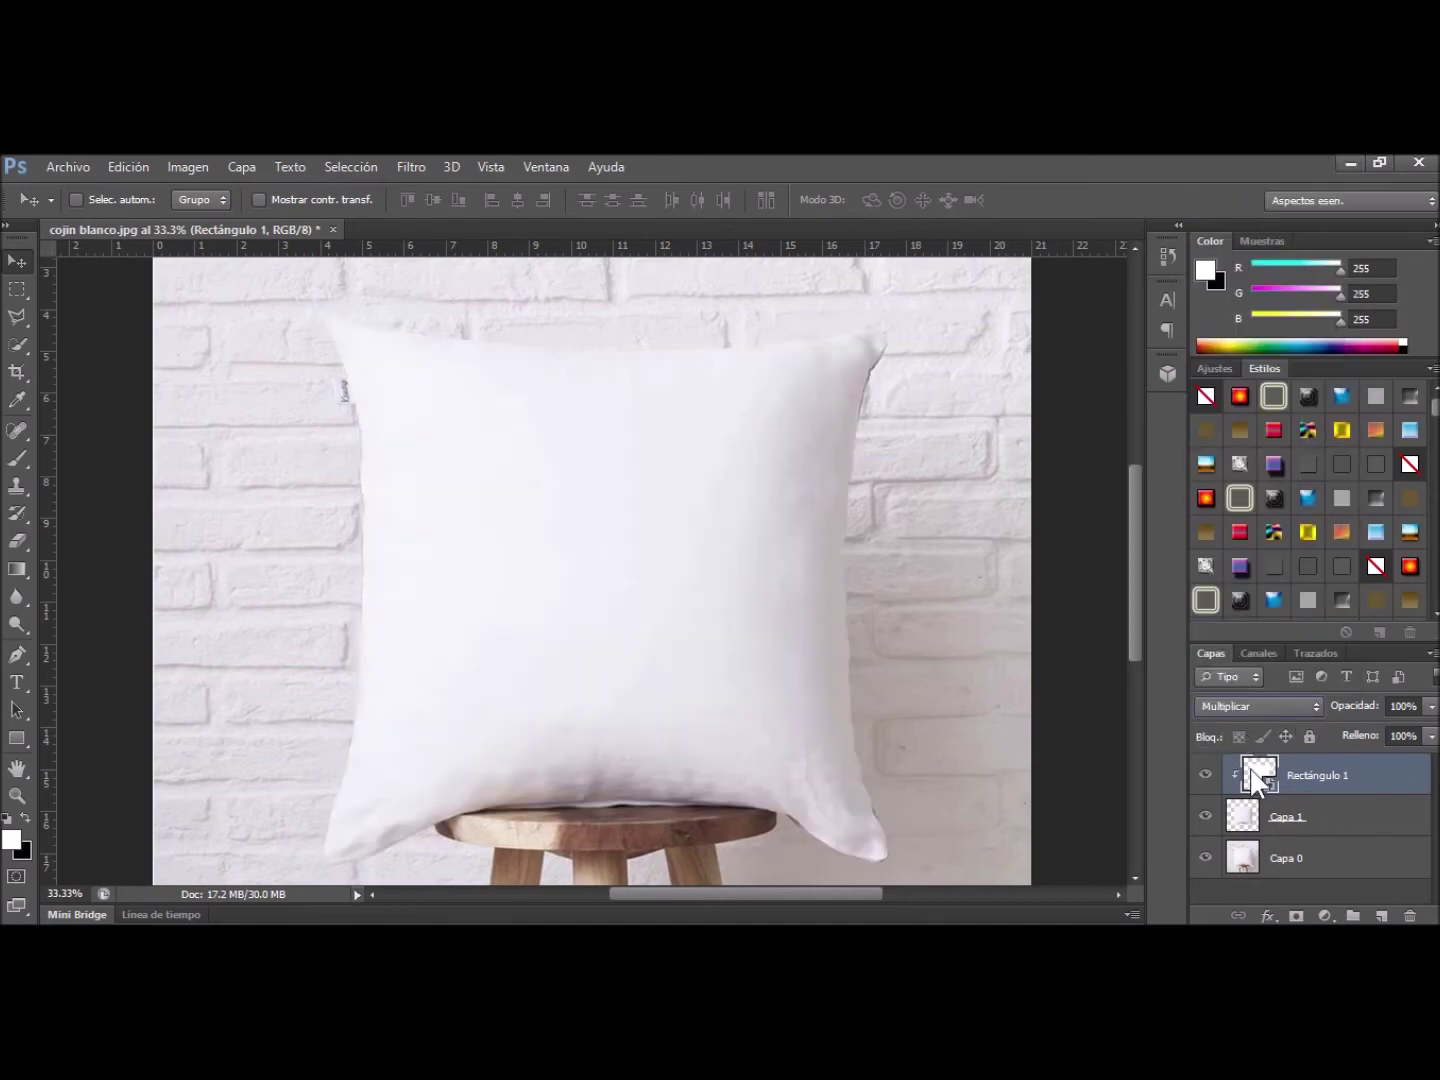
key(ctrl+minus)
key(ctrl+minus)
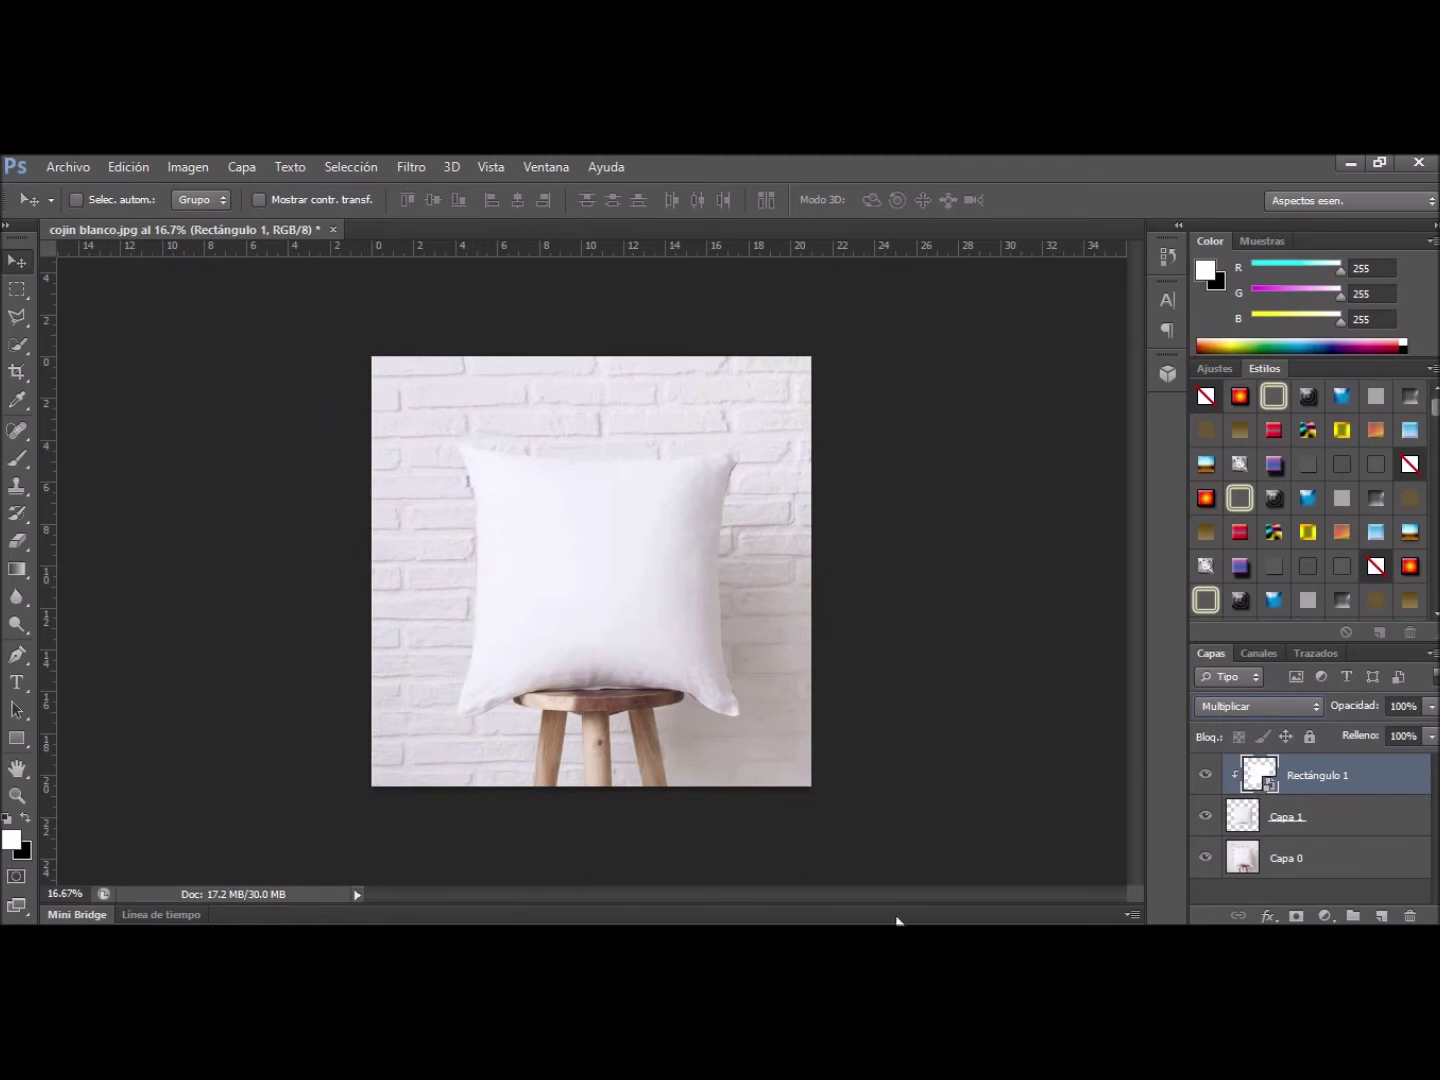
Rename the Rectángulo 1 layer to 'colocar diseños'
double_click(1313, 782)
text(colocar dise)
text(ños)
click(1381, 826)
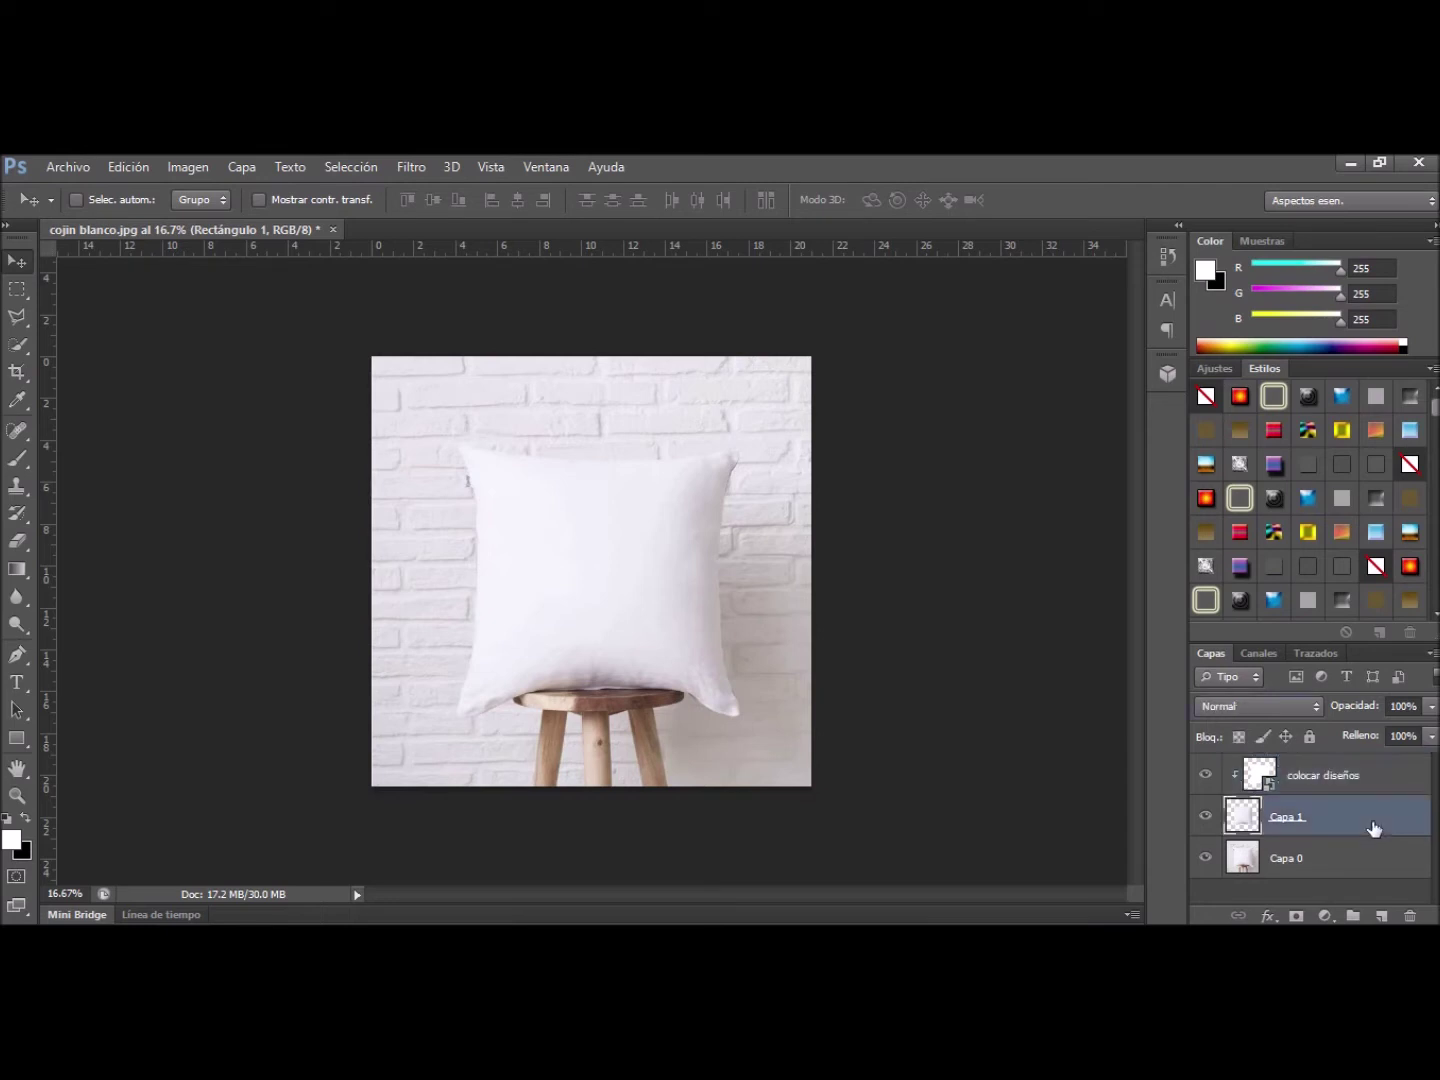
click(1288, 777)
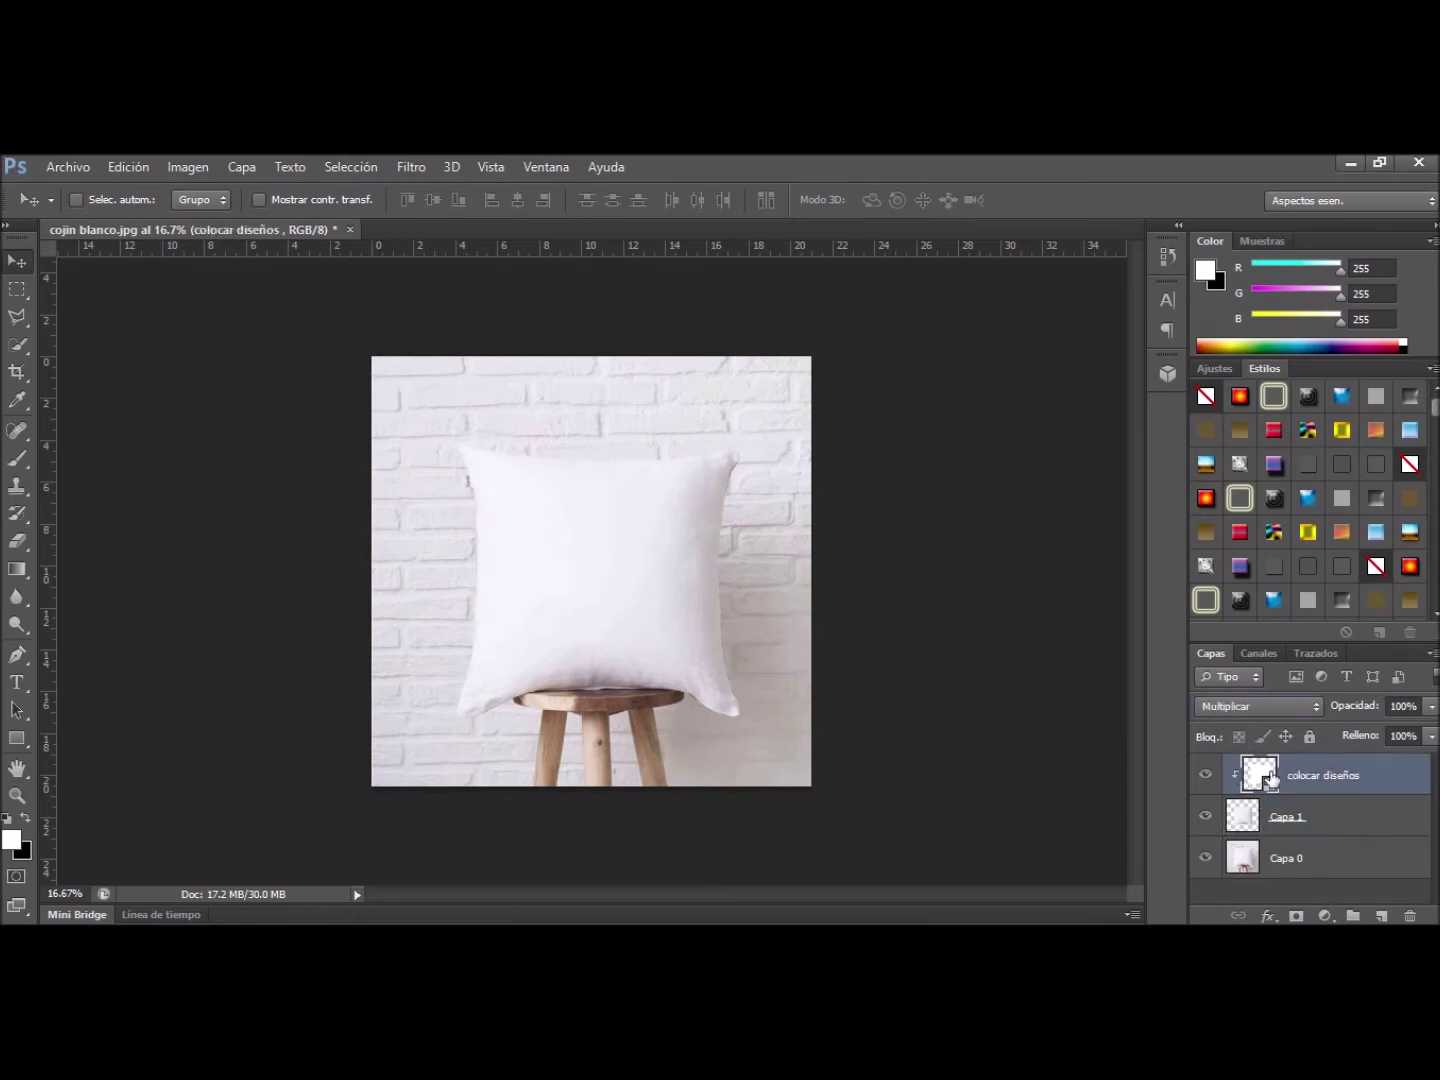
Open the smart object's contents and select the LOL doll artwork in Illustrator
double_click(1263, 775)
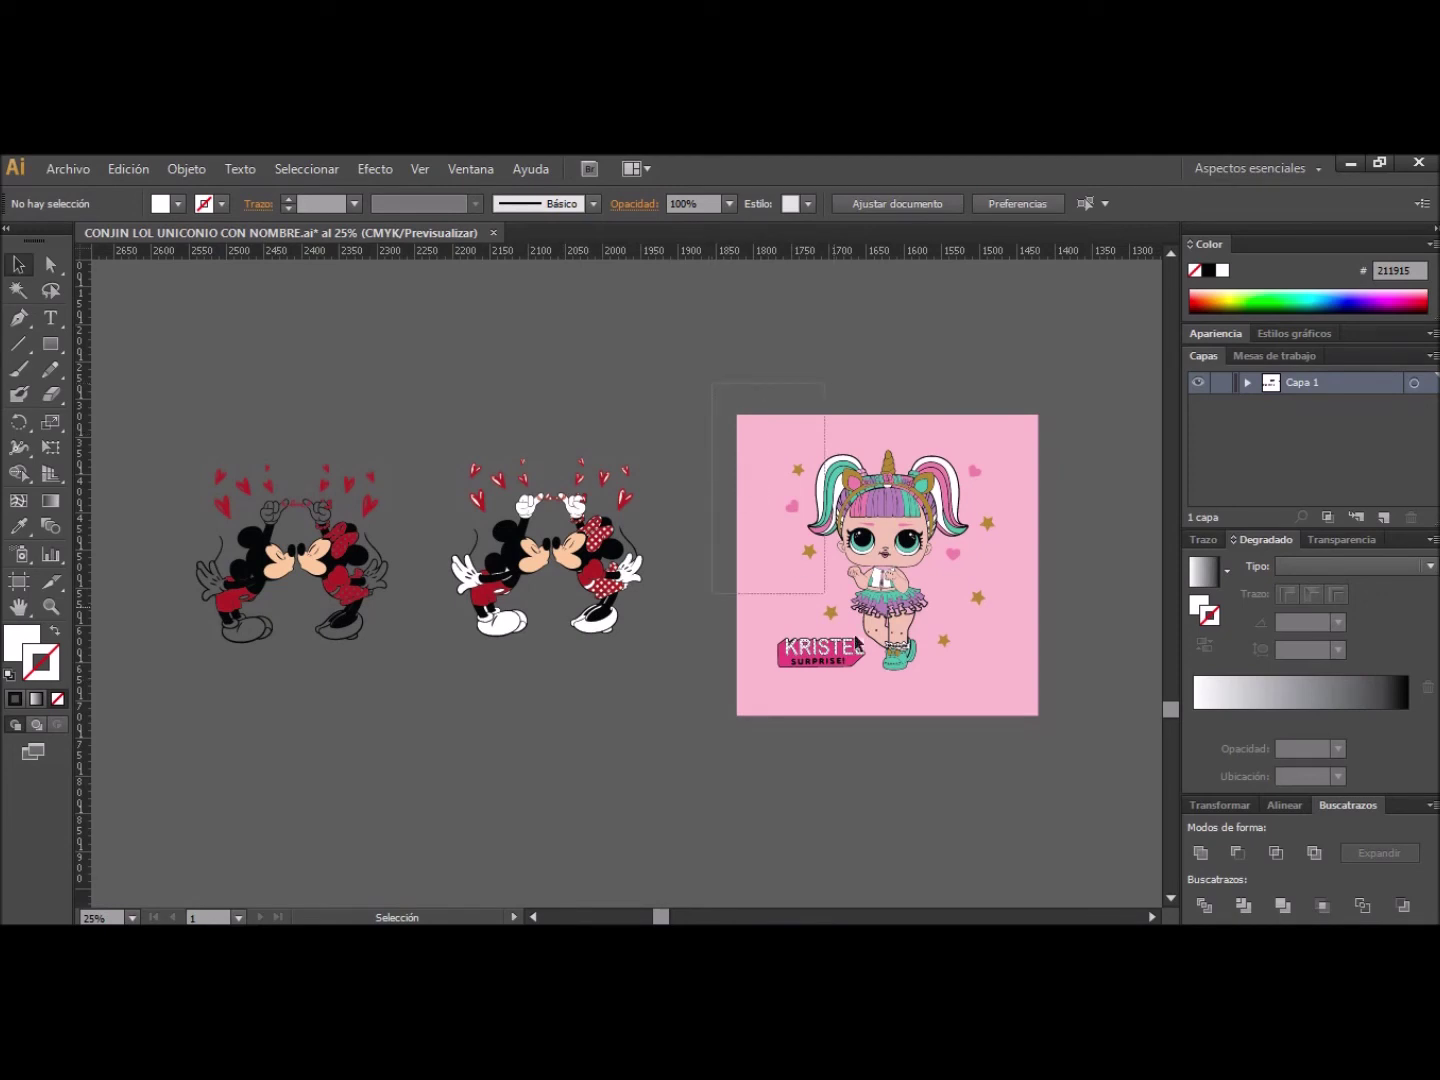
drag(712, 400, 1067, 758)
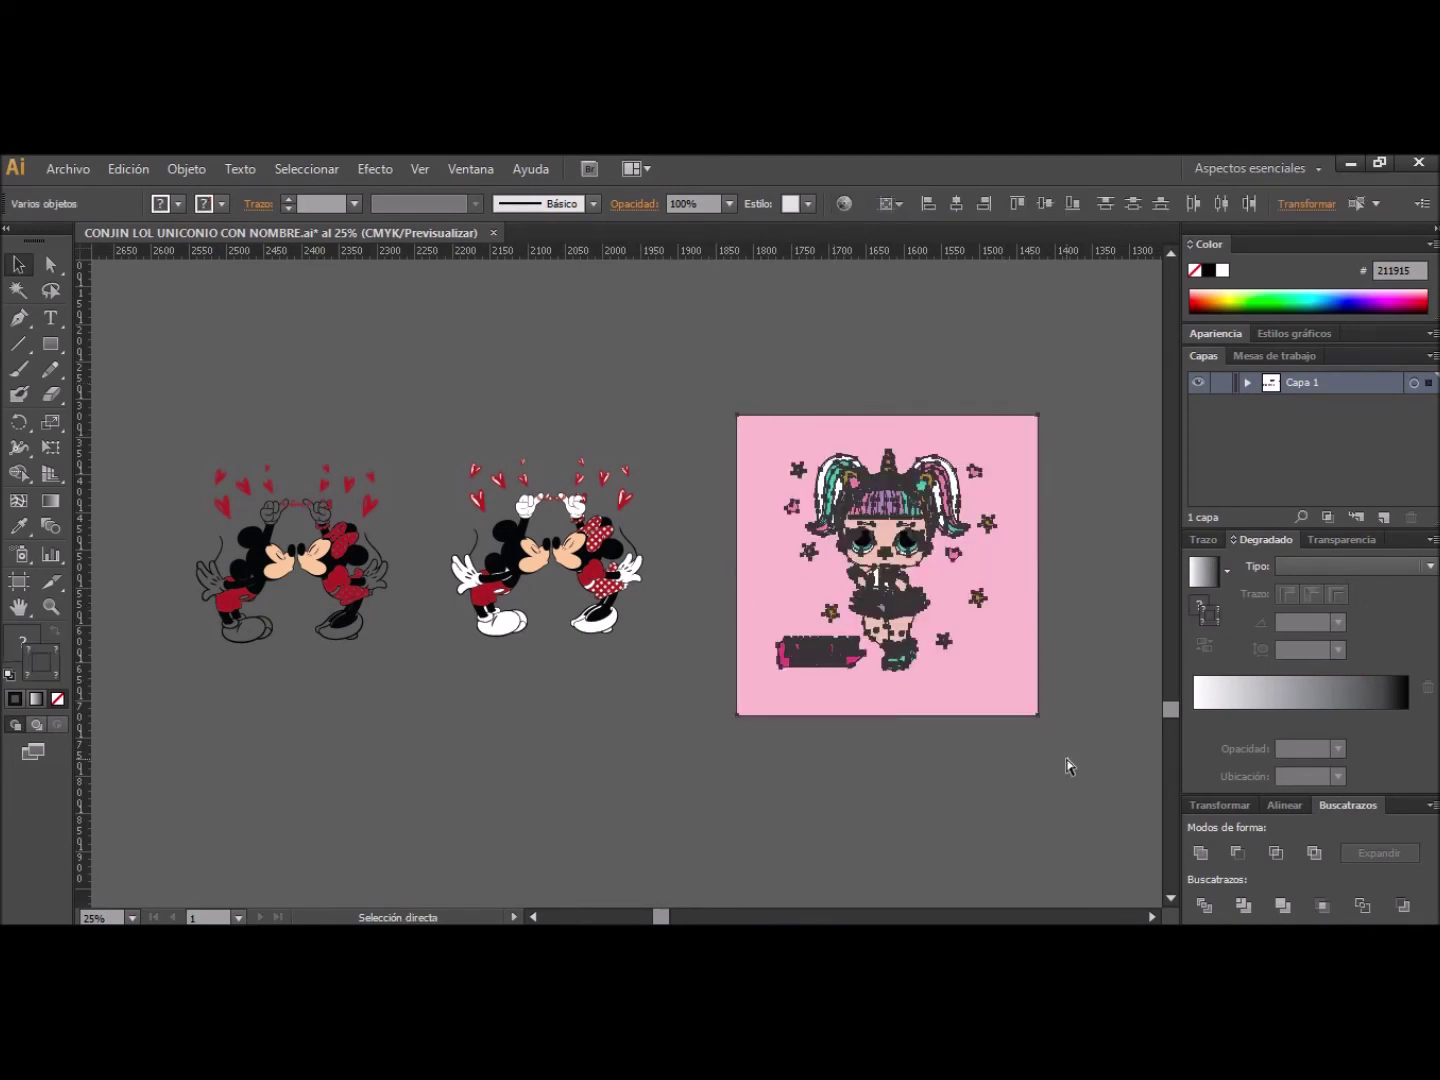
key(alt+Tab)
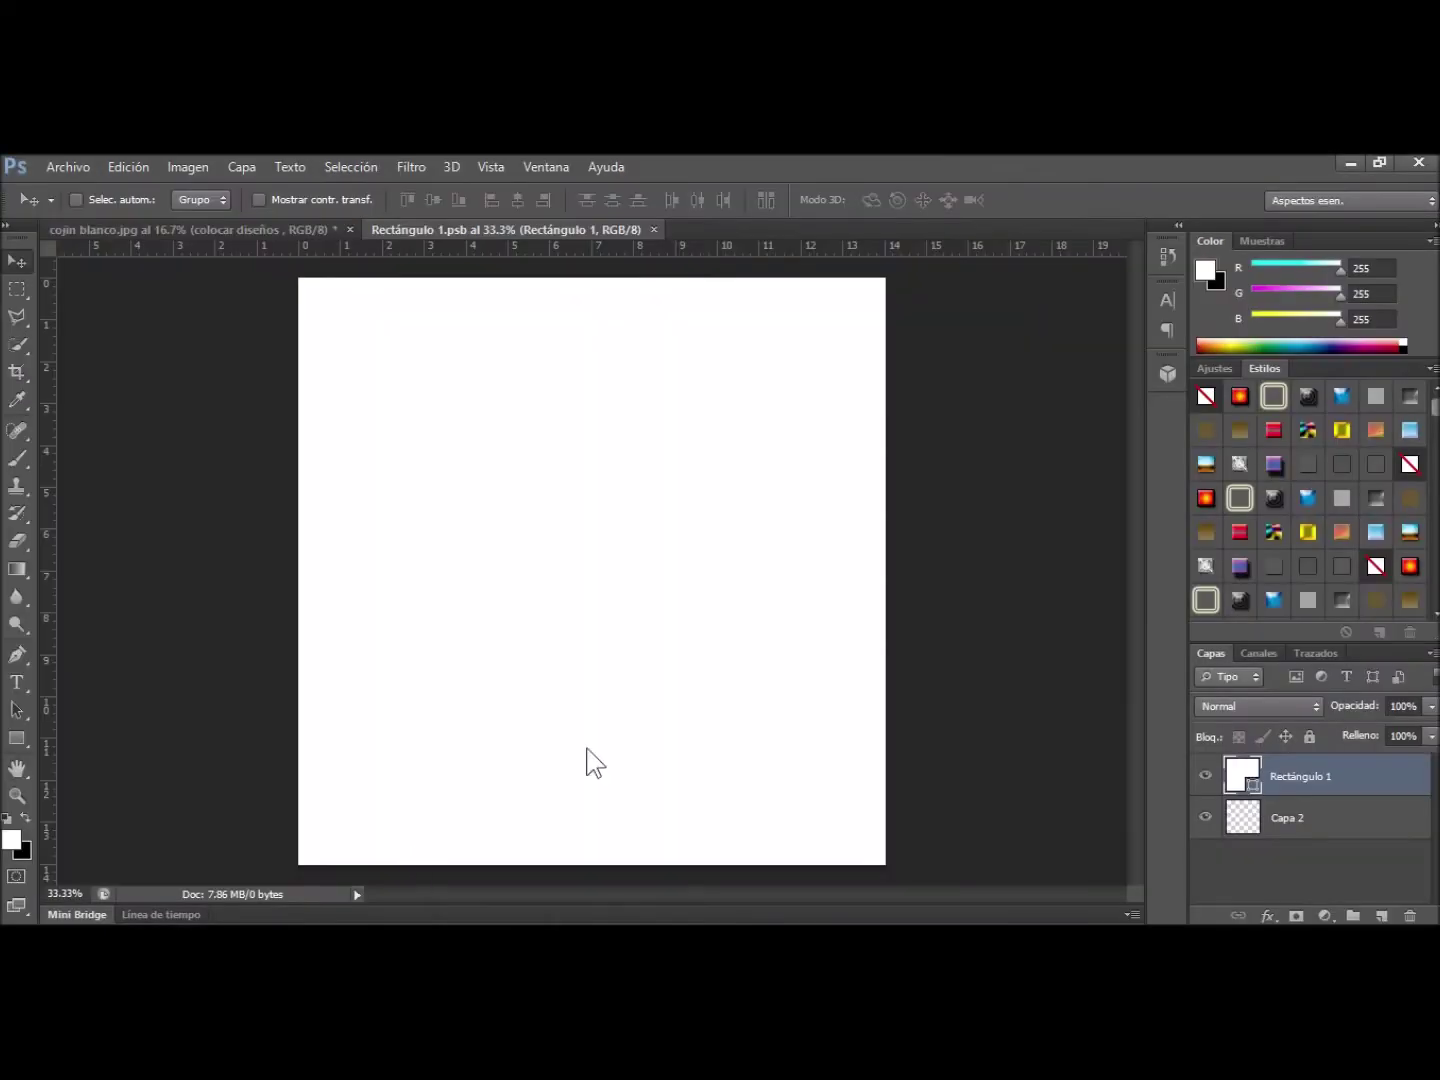
Paste the LOL doll artwork as a smart object into Rectángulo 1.psb, commit it, and close
key(ctrl+v)
click(779, 410)
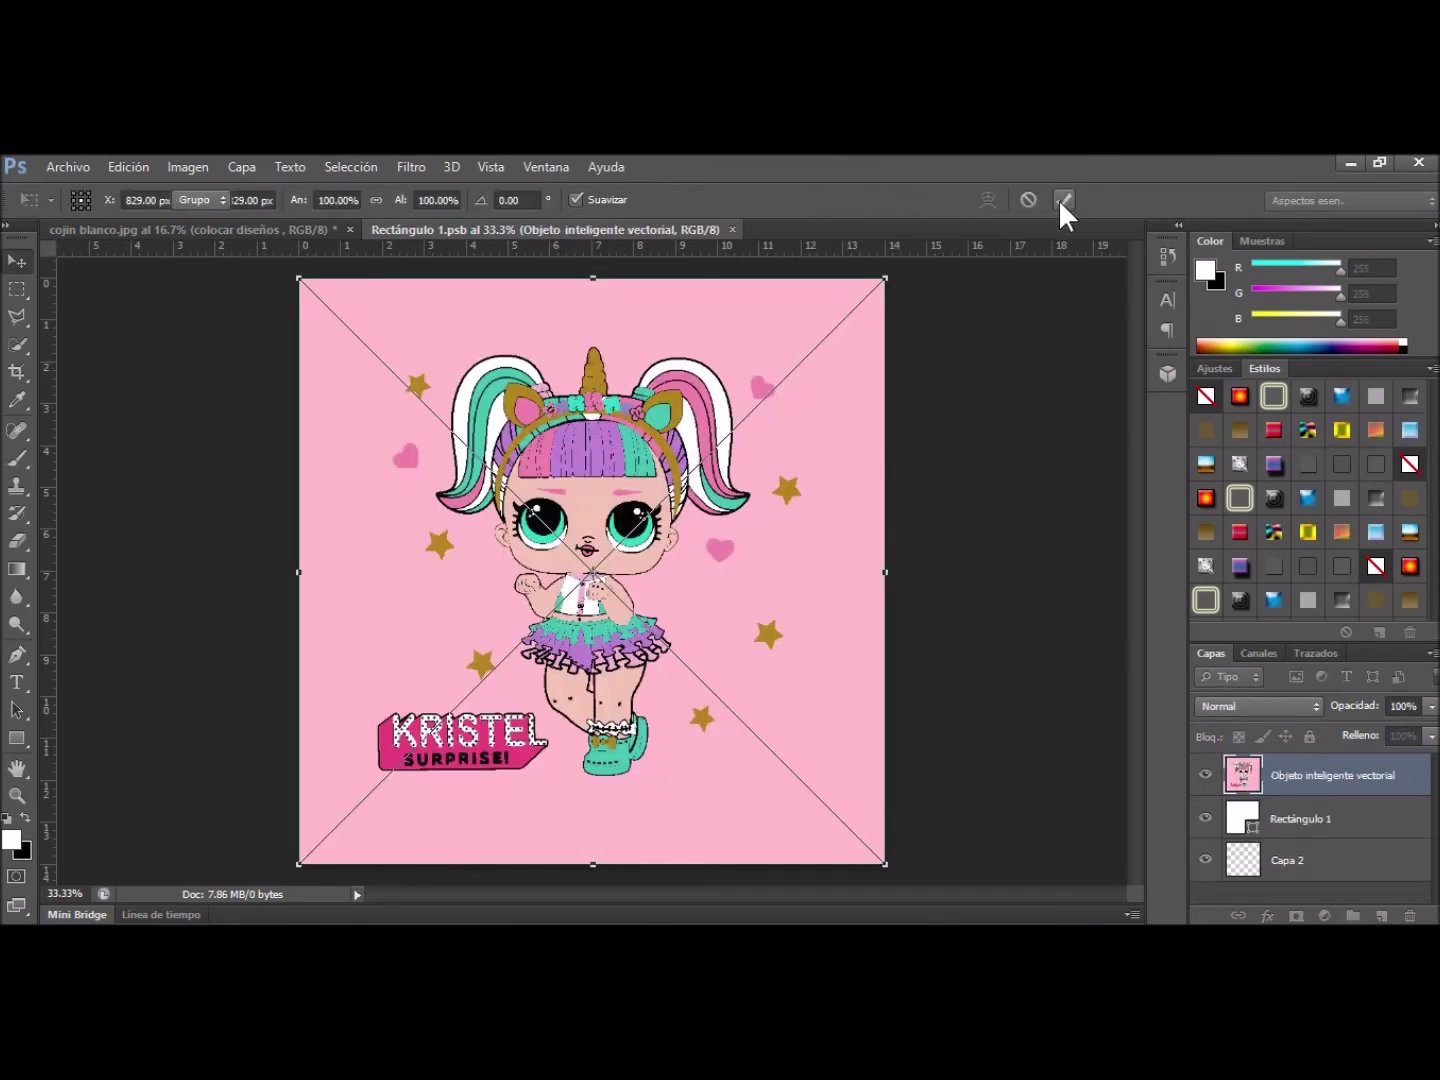
click(1060, 199)
click(742, 230)
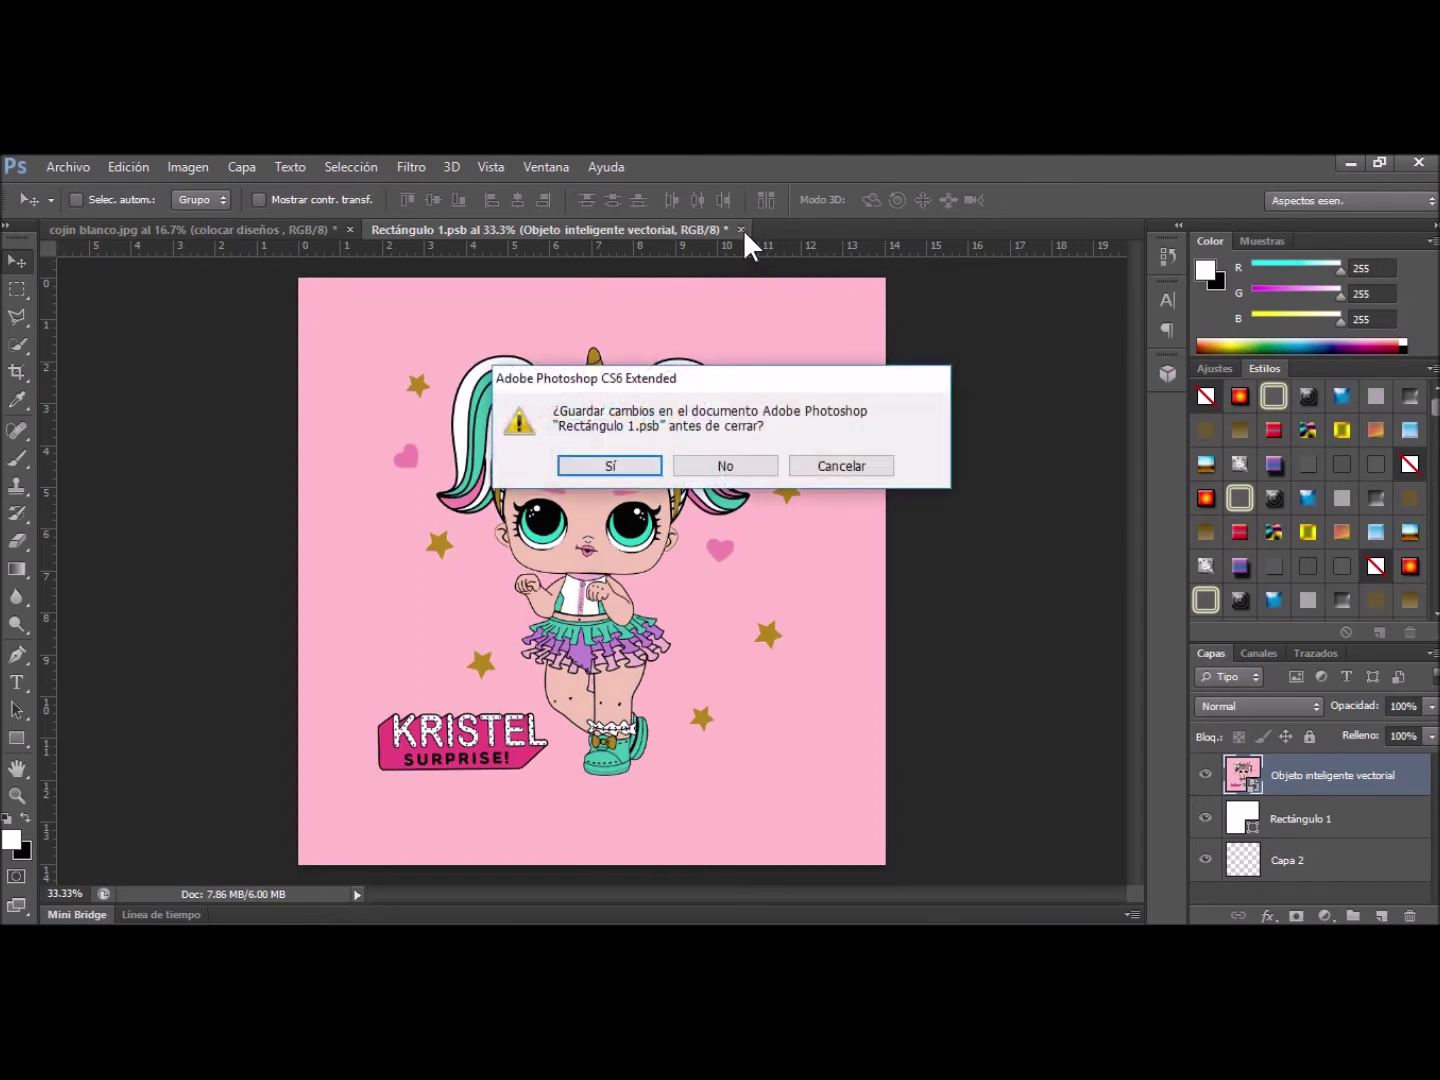
Save the contents so the cushion shows the LOL doll design, then zoom in to inspect it
click(610, 466)
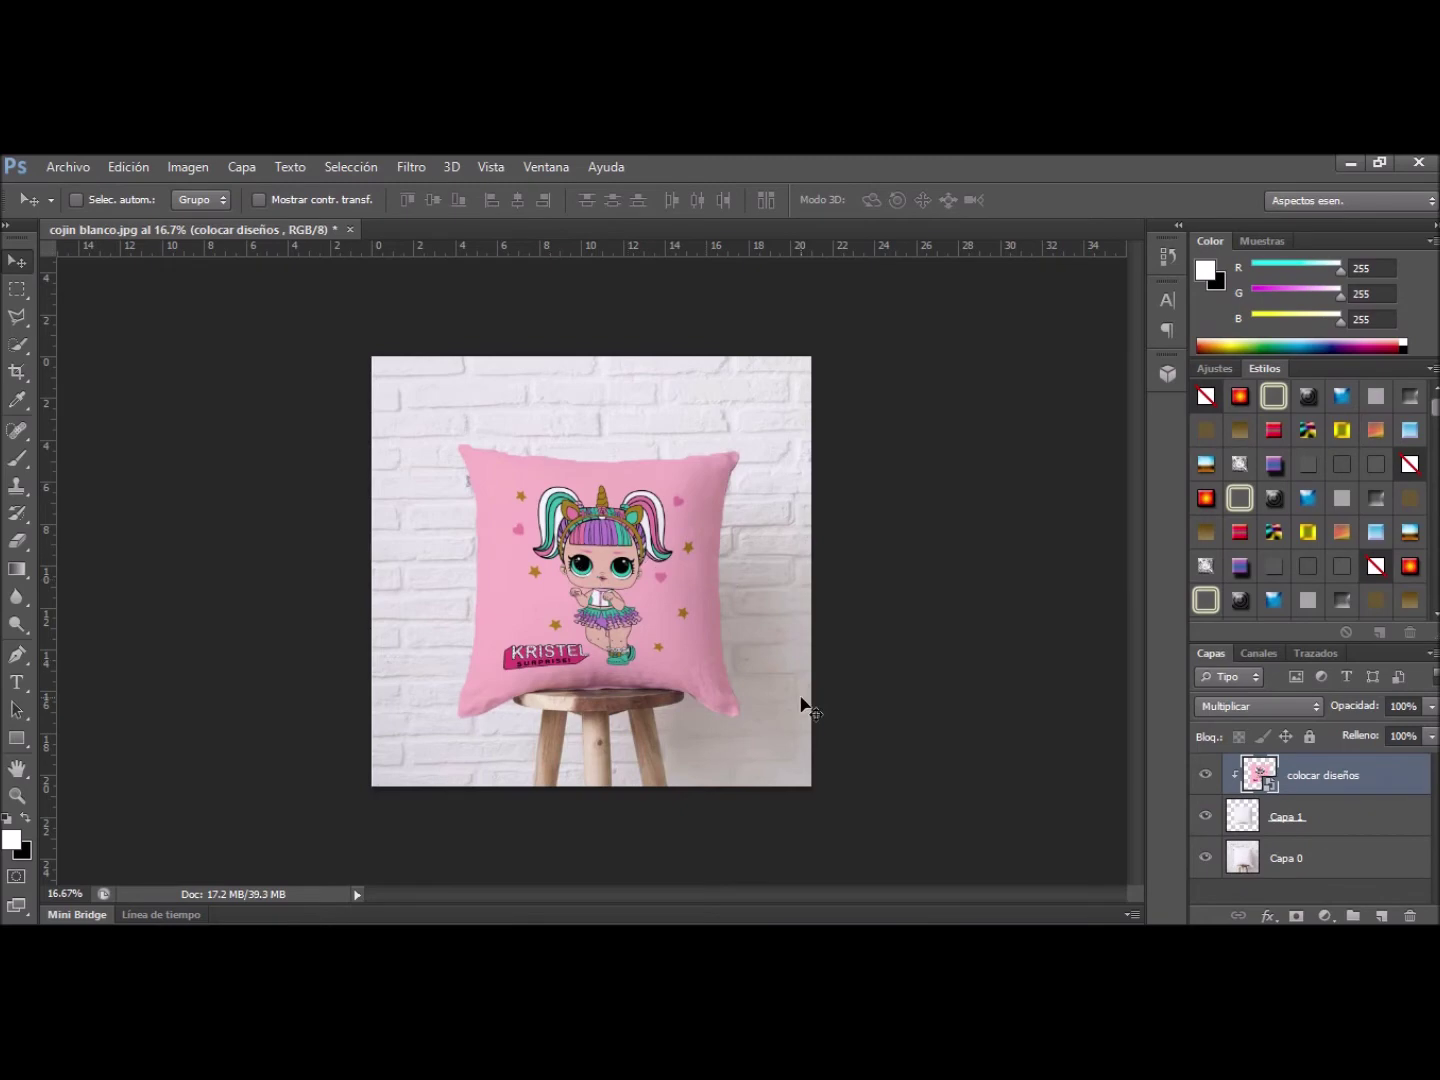
key(ctrl+plus)
key(ctrl+plus)
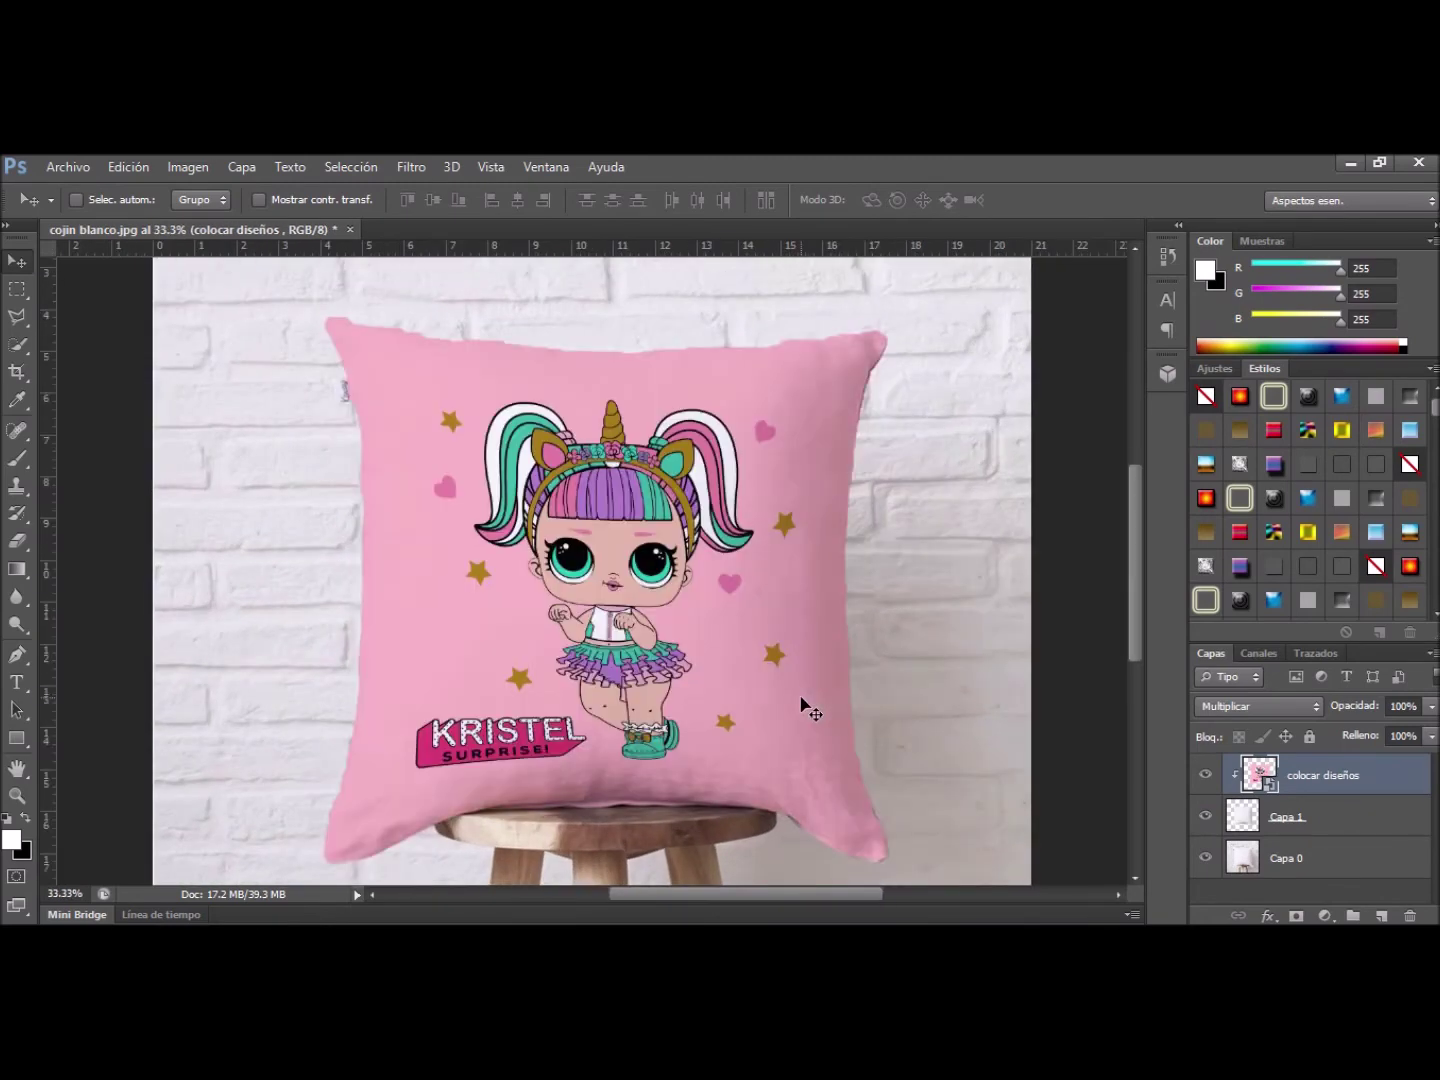
key(ctrl+plus)
scroll(806, 705, up, 2)
scroll(806, 706, up, 2)
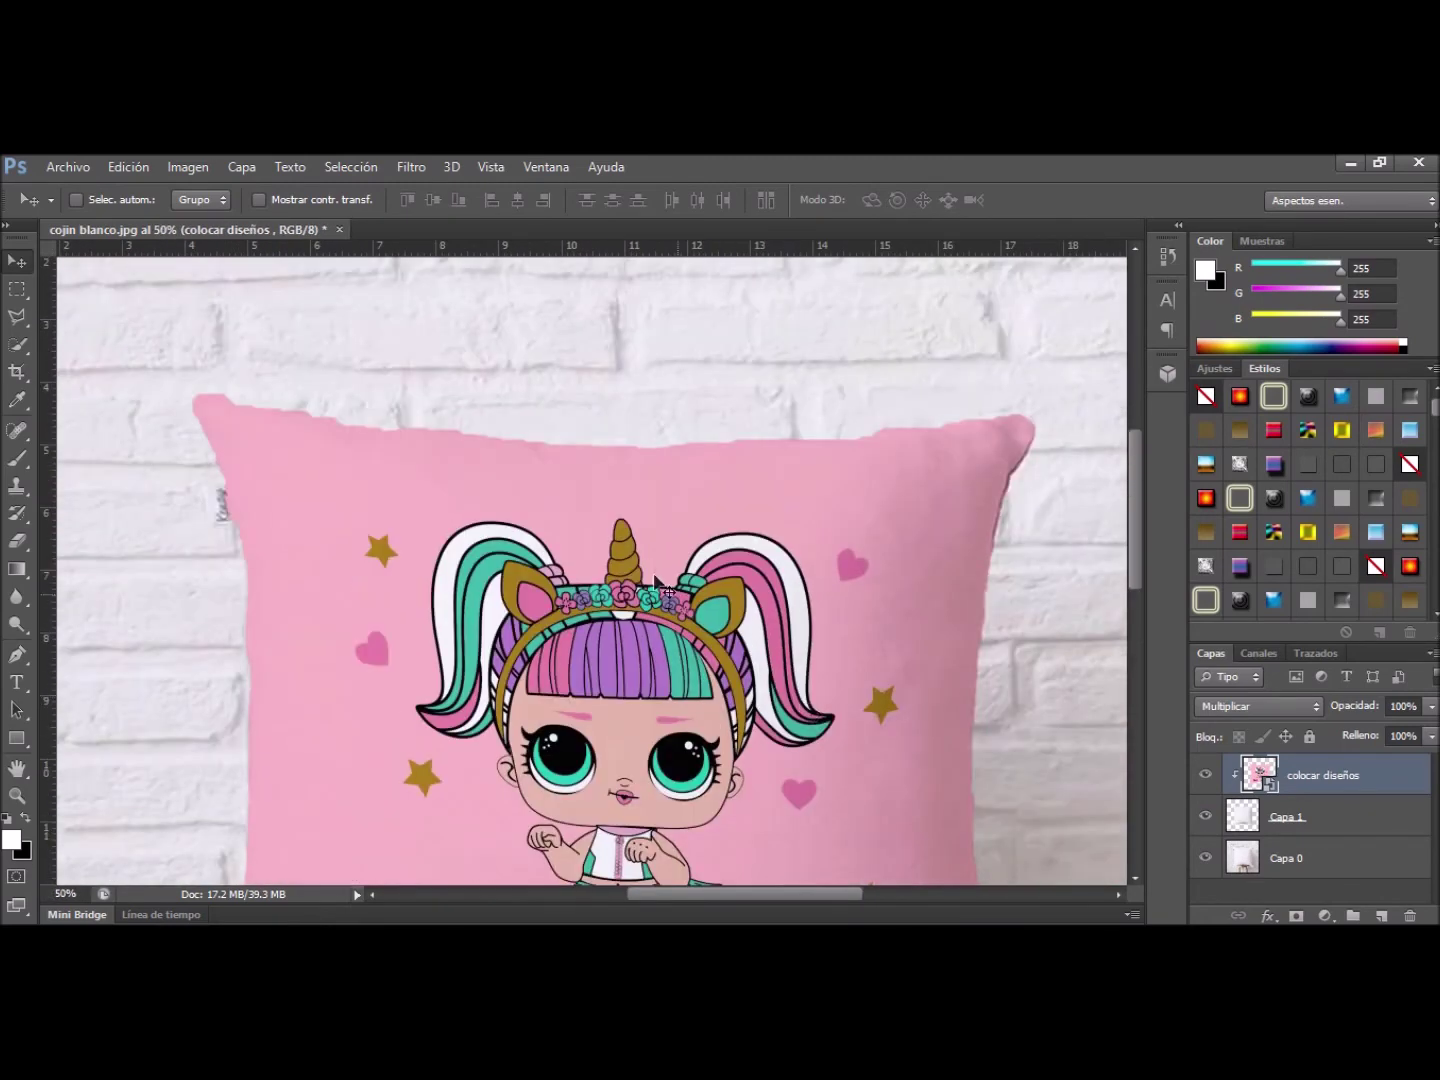
key(ctrl+minus)
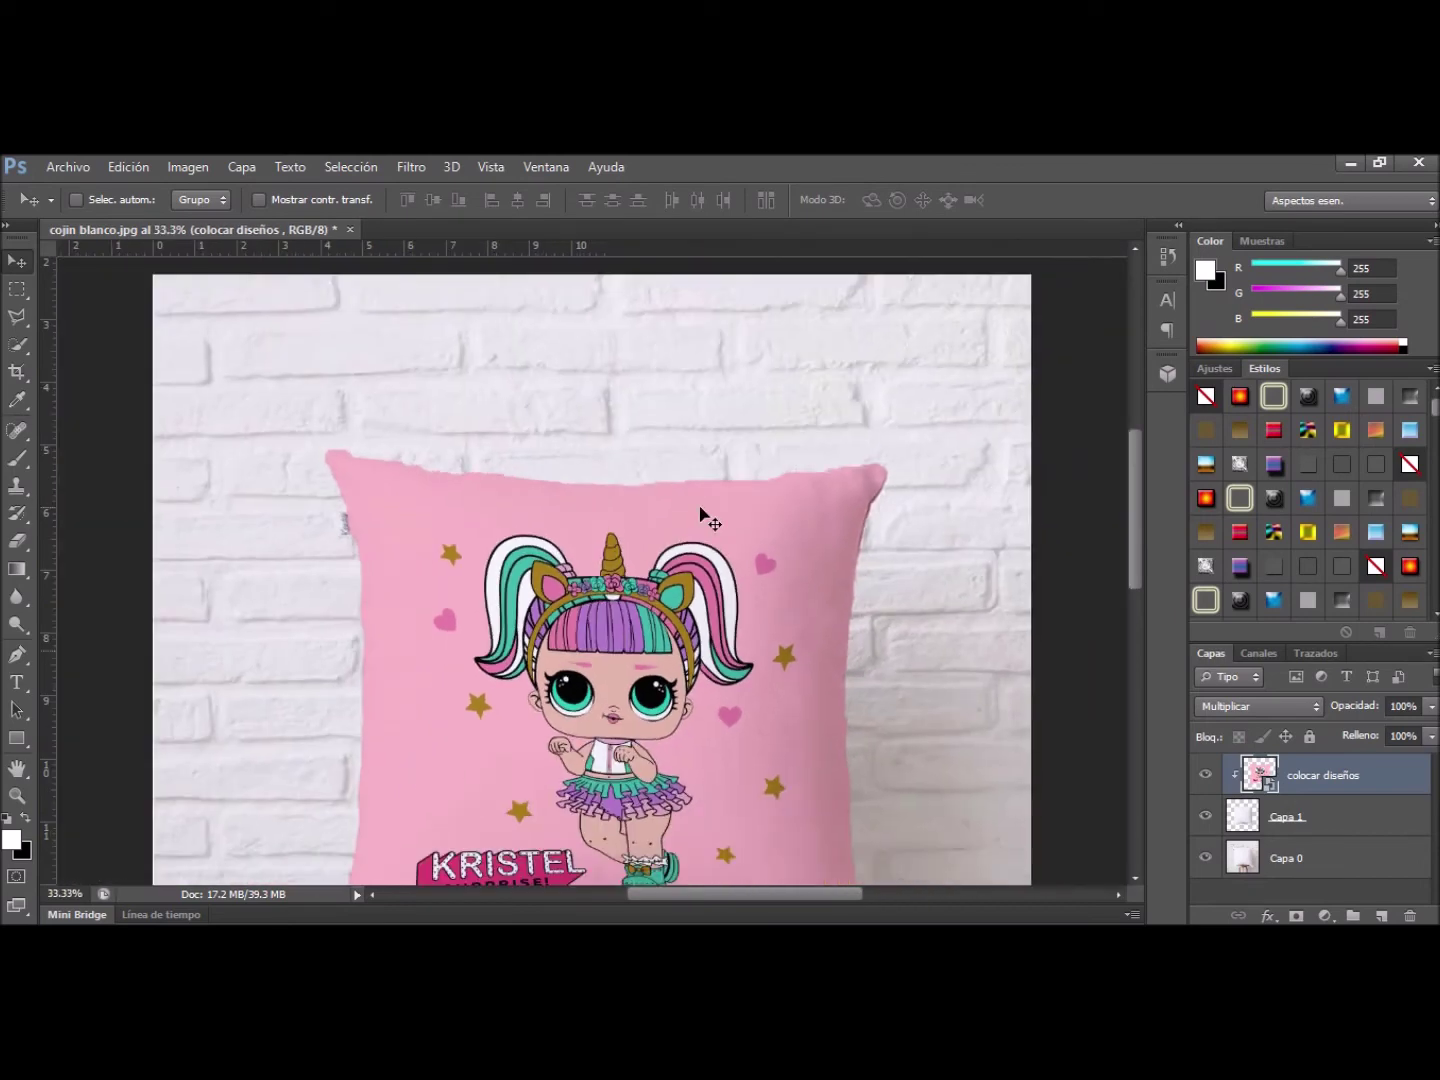
key(ctrl+minus)
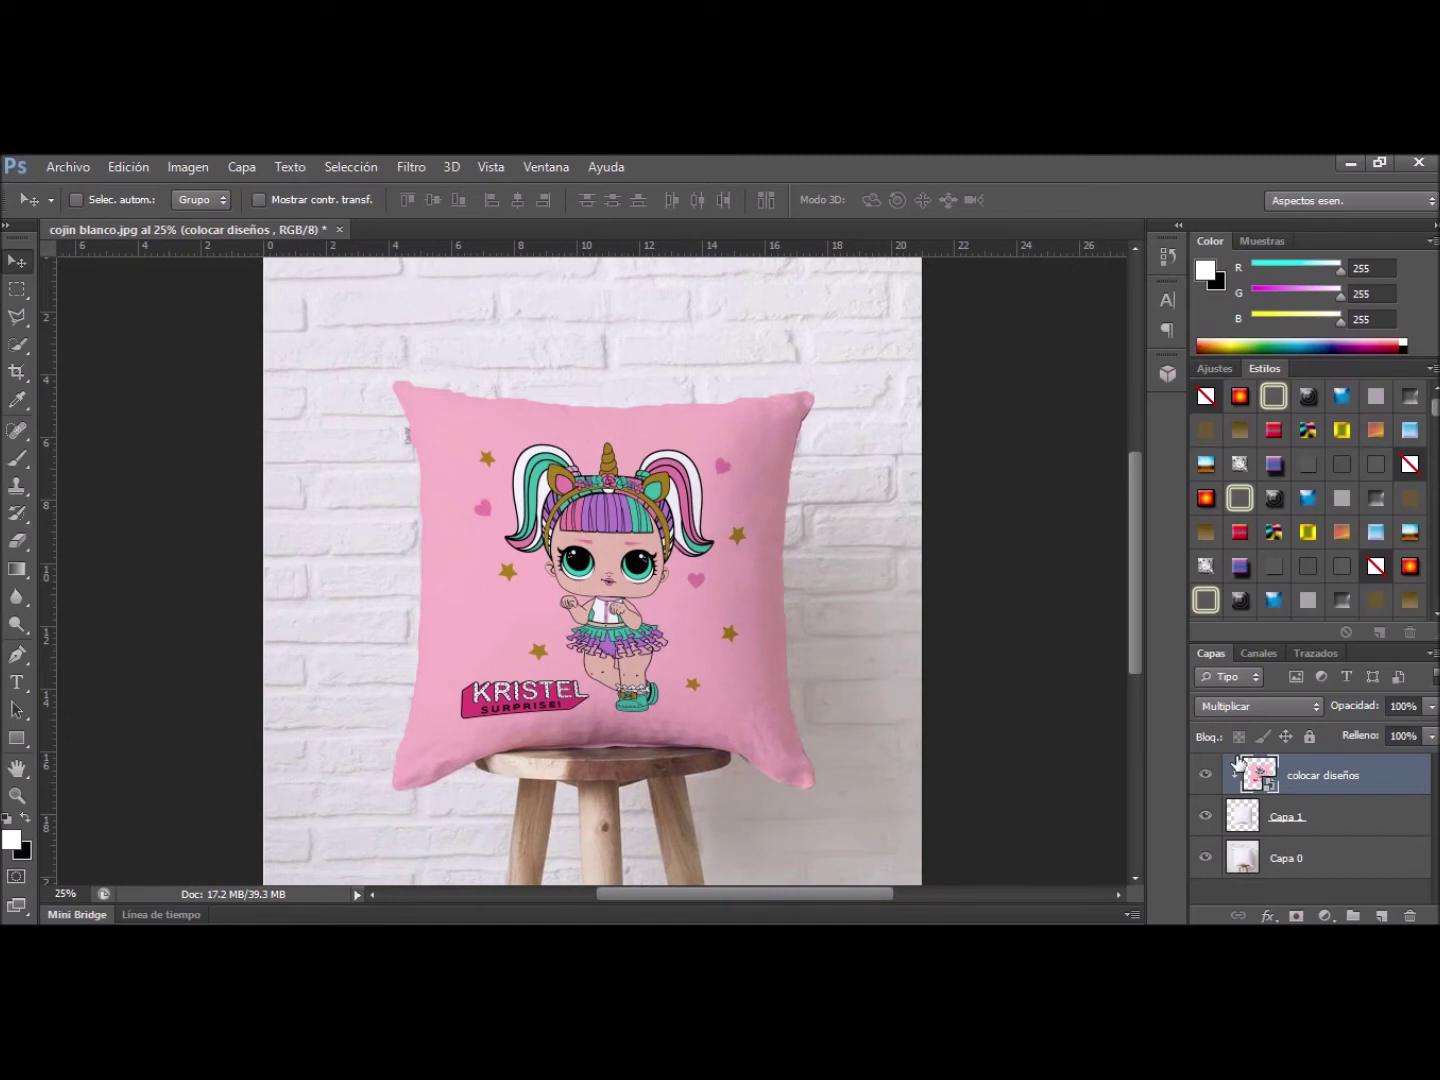
key(ctrl+t)
Warp the LOL doll design with Deformar, bending its top and bottom edges to the cushion's curves
right_click(601, 577)
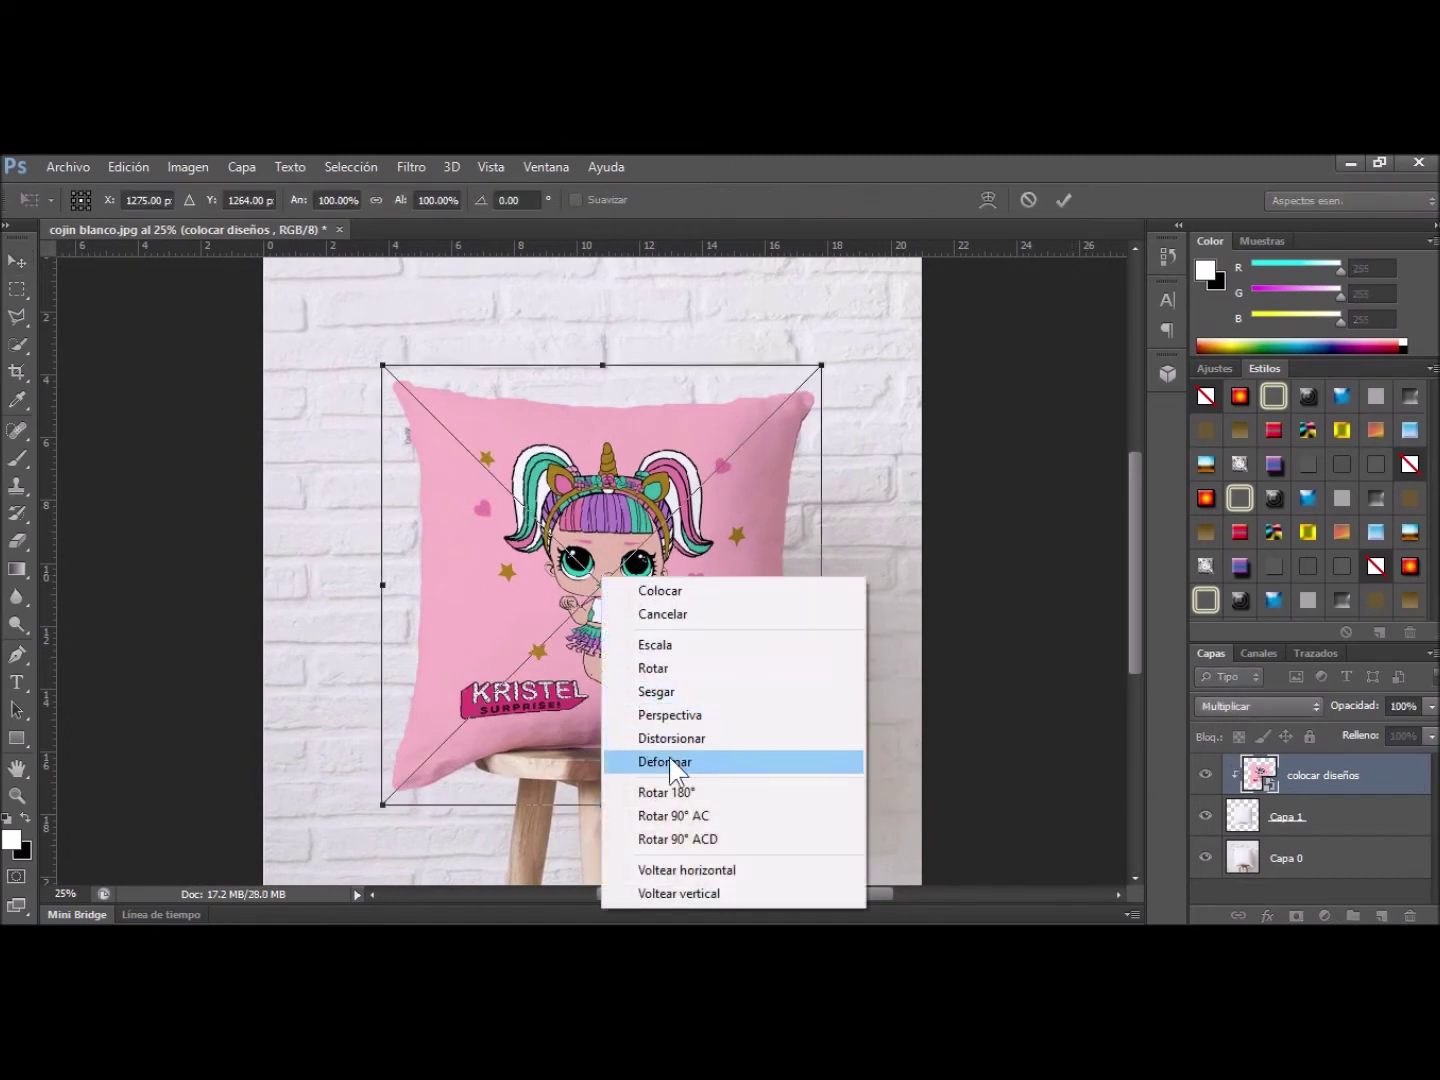
click(670, 761)
drag(556, 552, 547, 548)
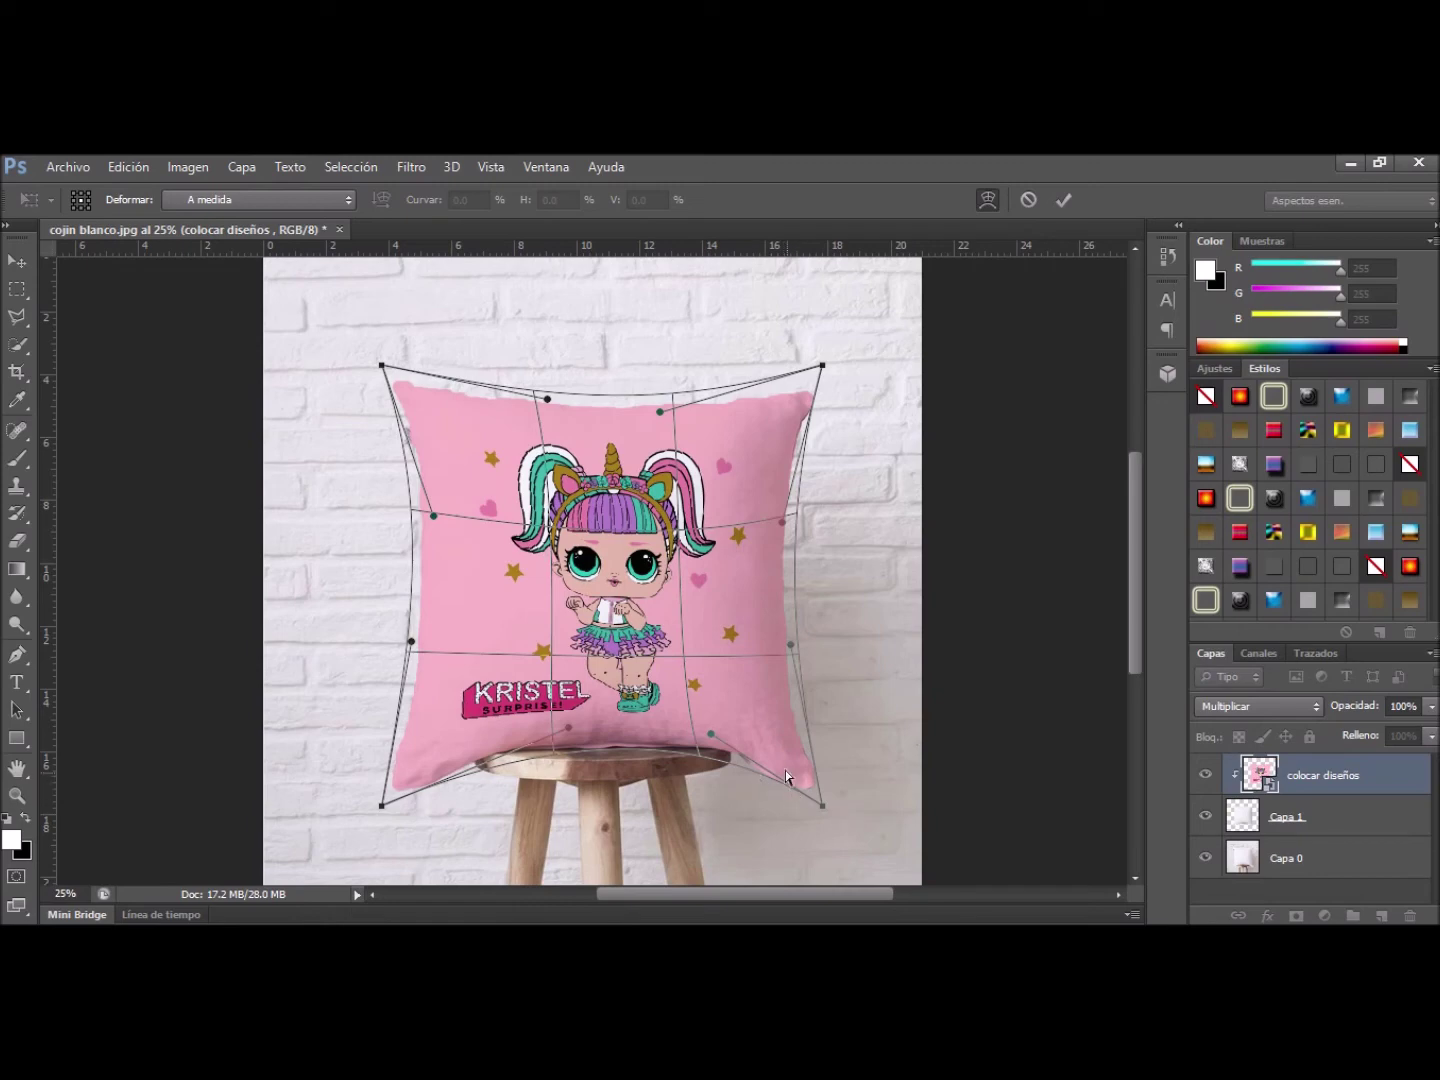
drag(707, 738, 708, 745)
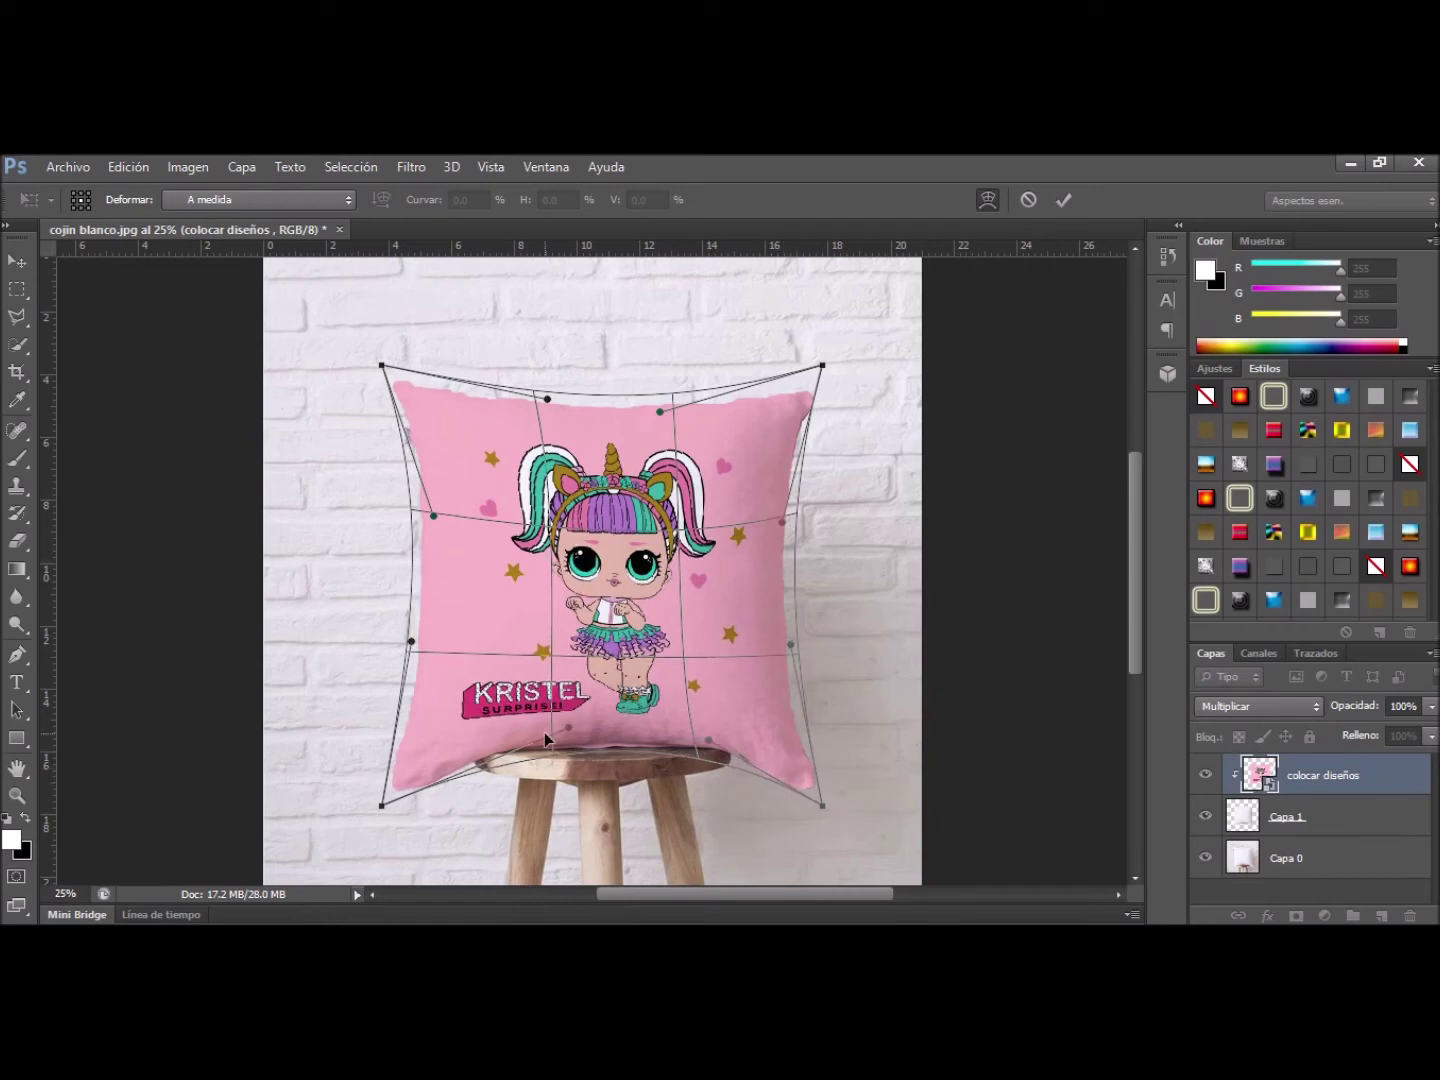
drag(568, 736, 565, 742)
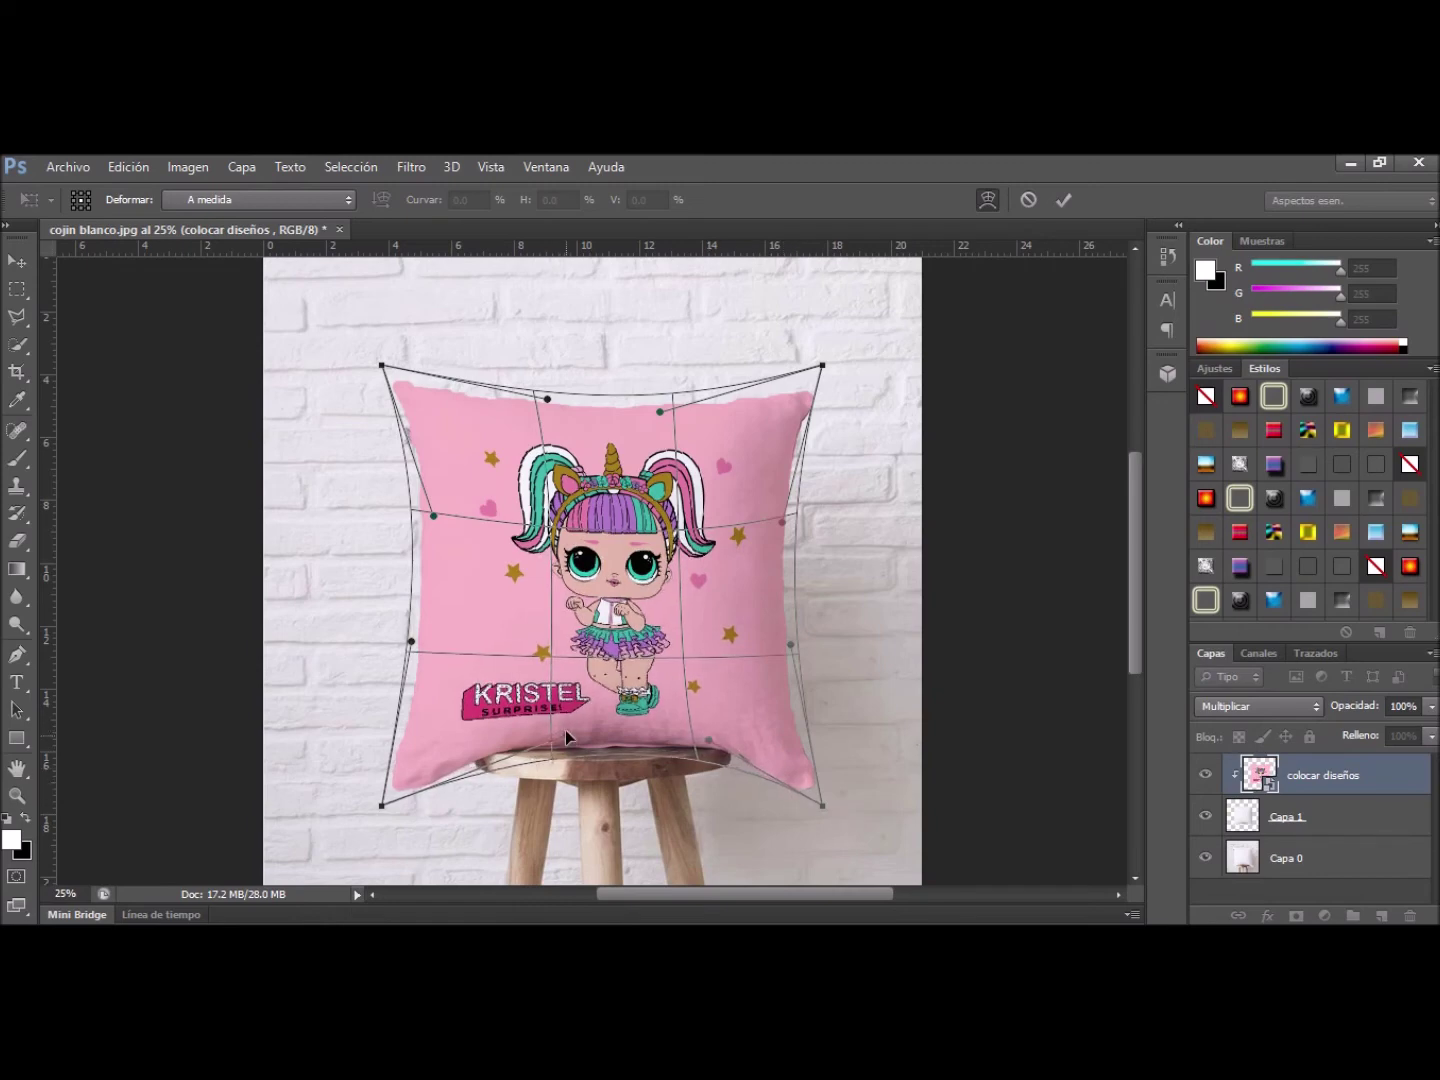
drag(545, 400, 545, 396)
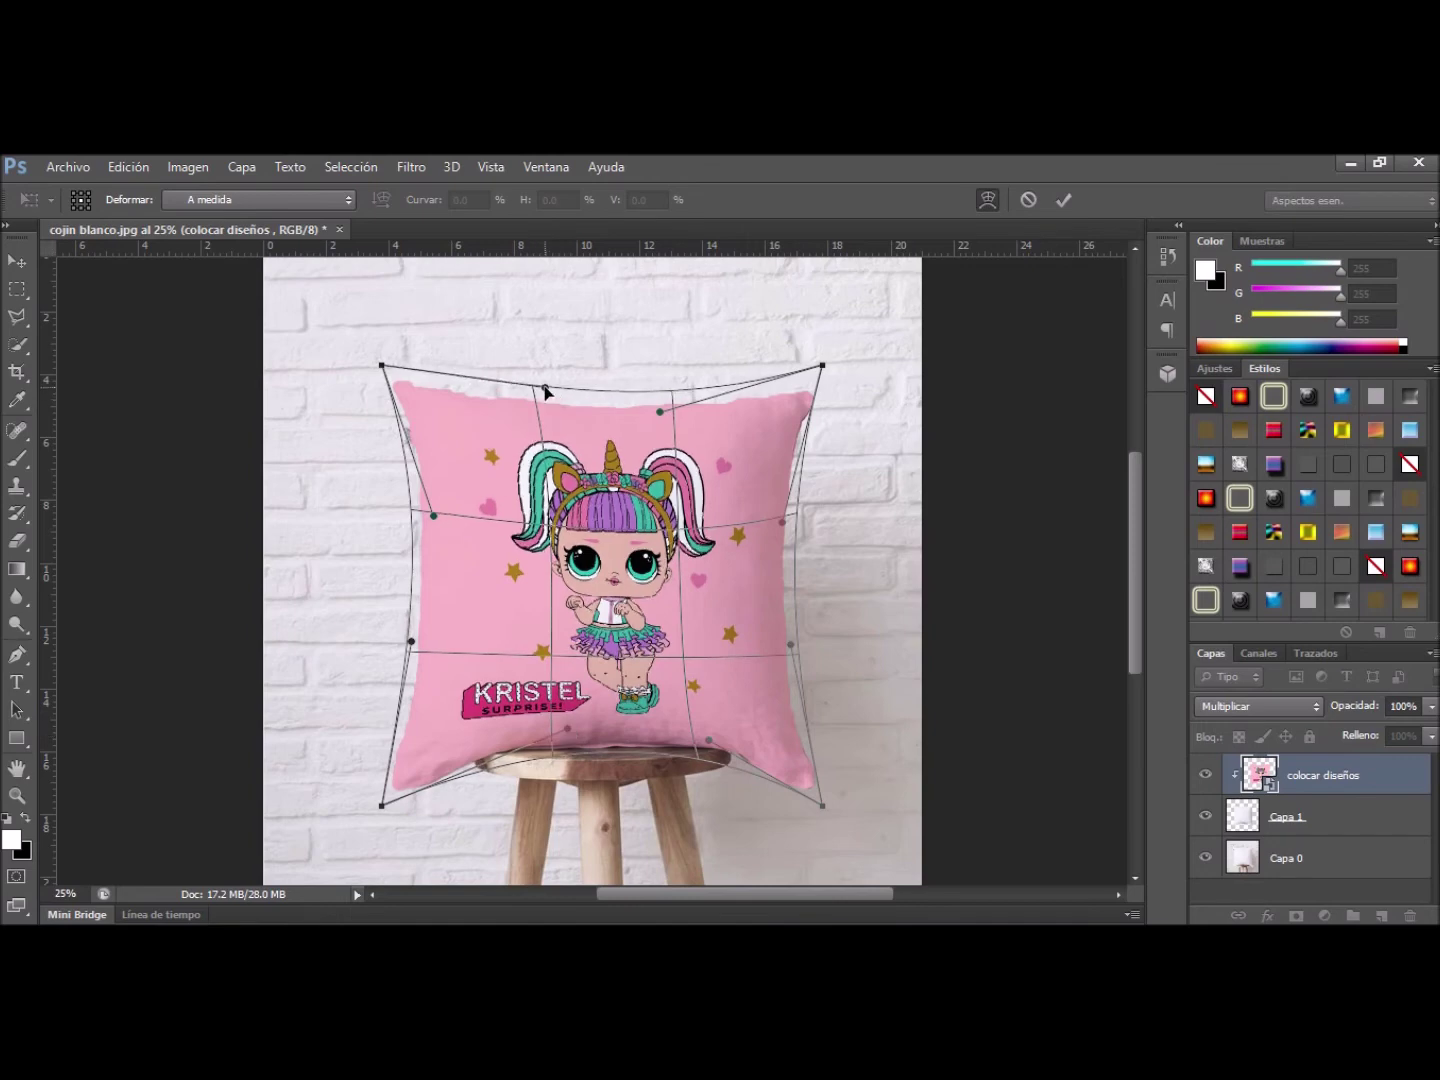
drag(383, 364, 384, 374)
click(1063, 200)
click(1432, 707)
drag(1432, 730, 1420, 740)
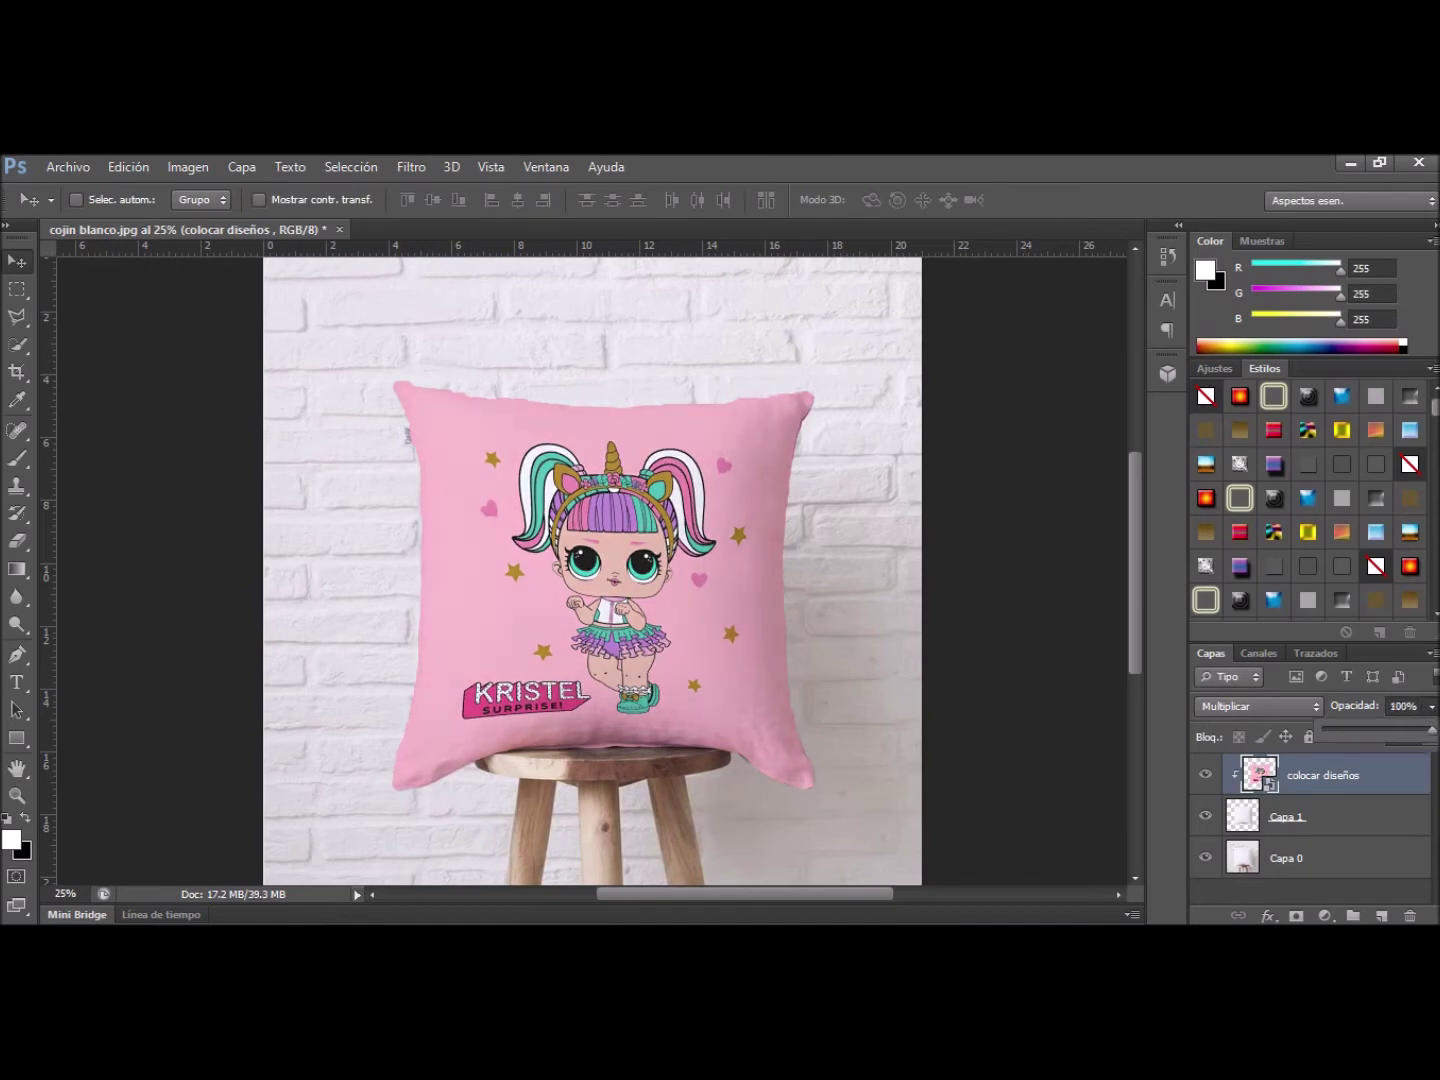
Select the pillow layer Capa 1 and preview it at a lower opacity
click(1300, 817)
click(1432, 706)
drag(1432, 728, 1432, 730)
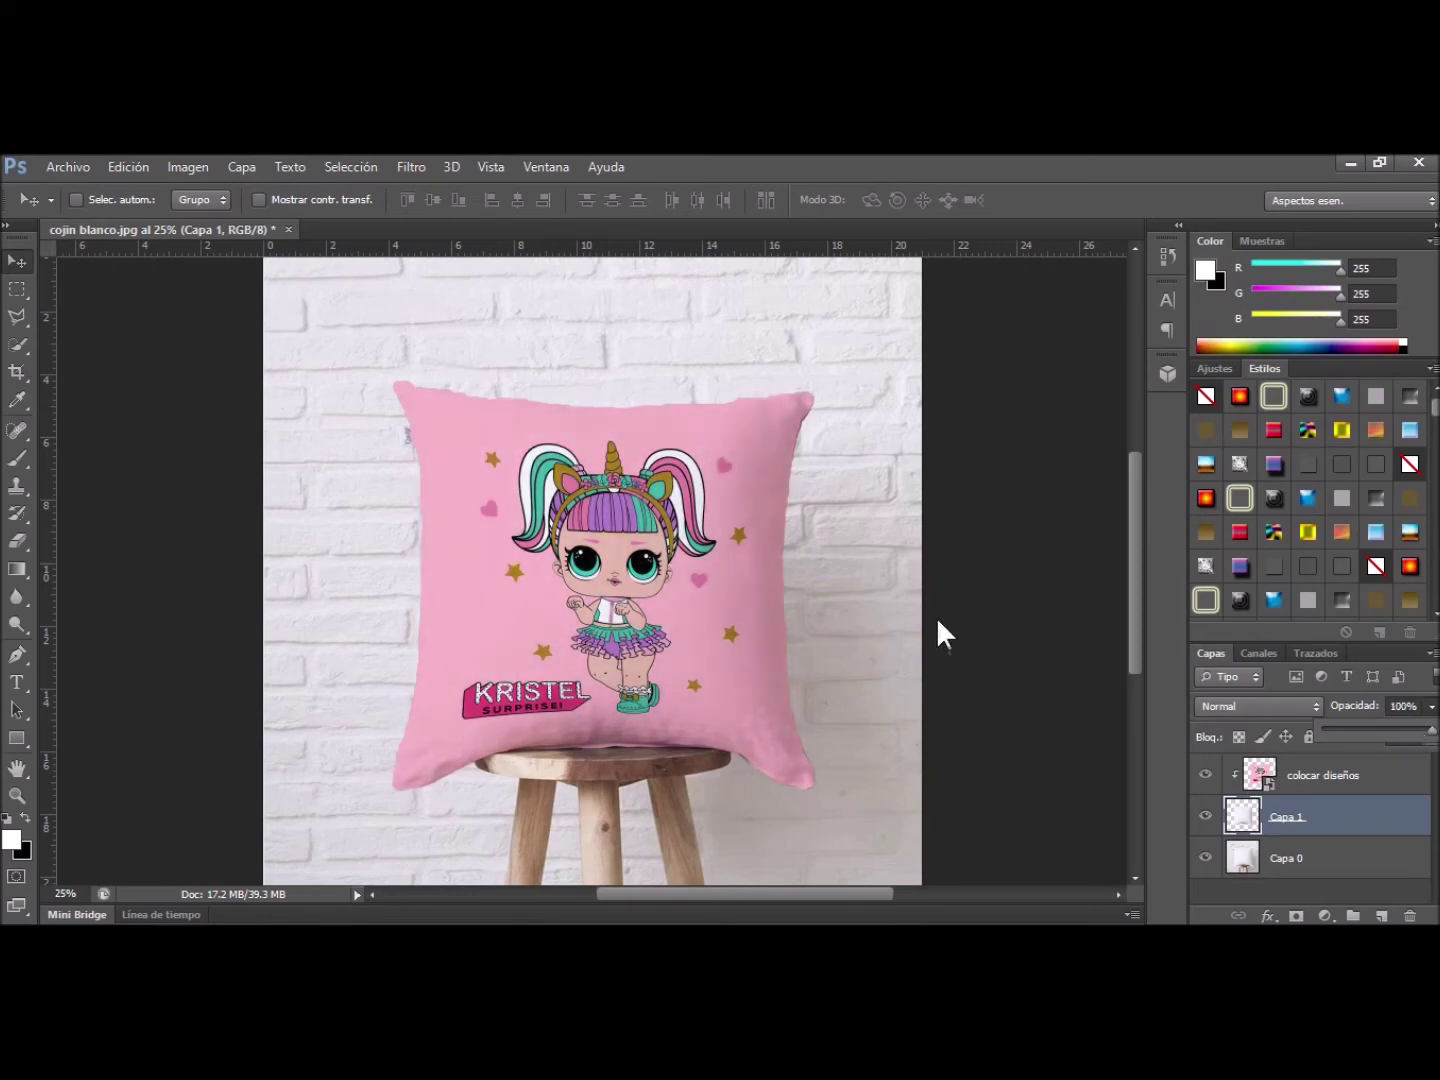
key(ctrl+minus)
key(ctrl+plus)
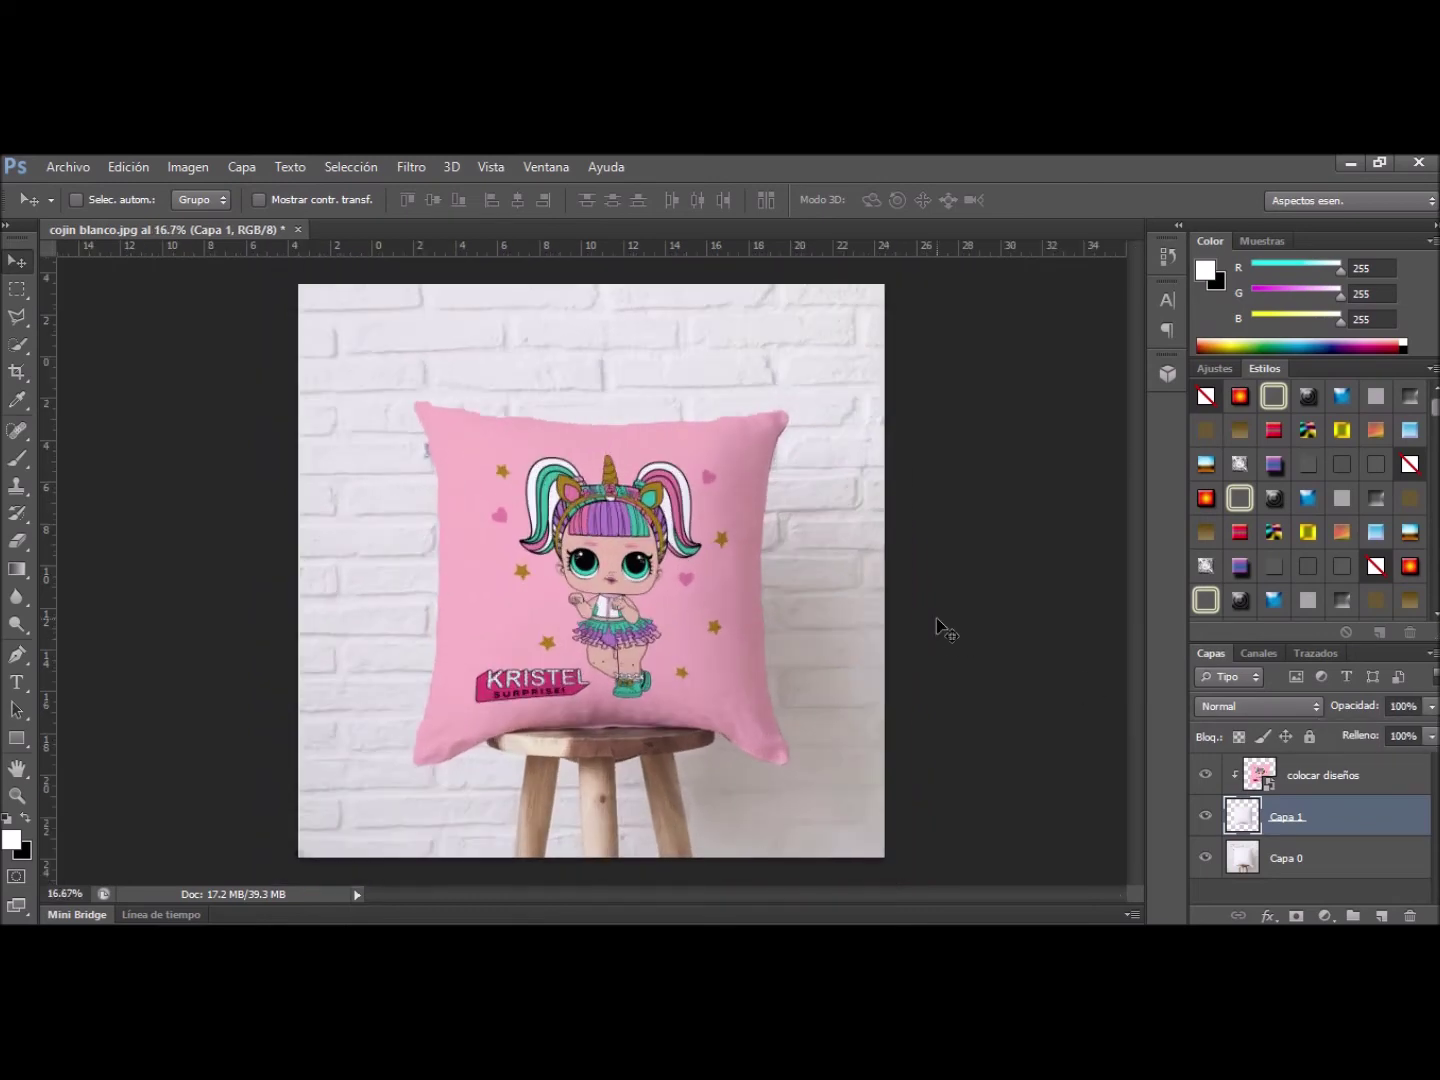
Try blend modes on Capa 1, including Subexposición lineal, and settle on Multiplicar
click(1223, 706)
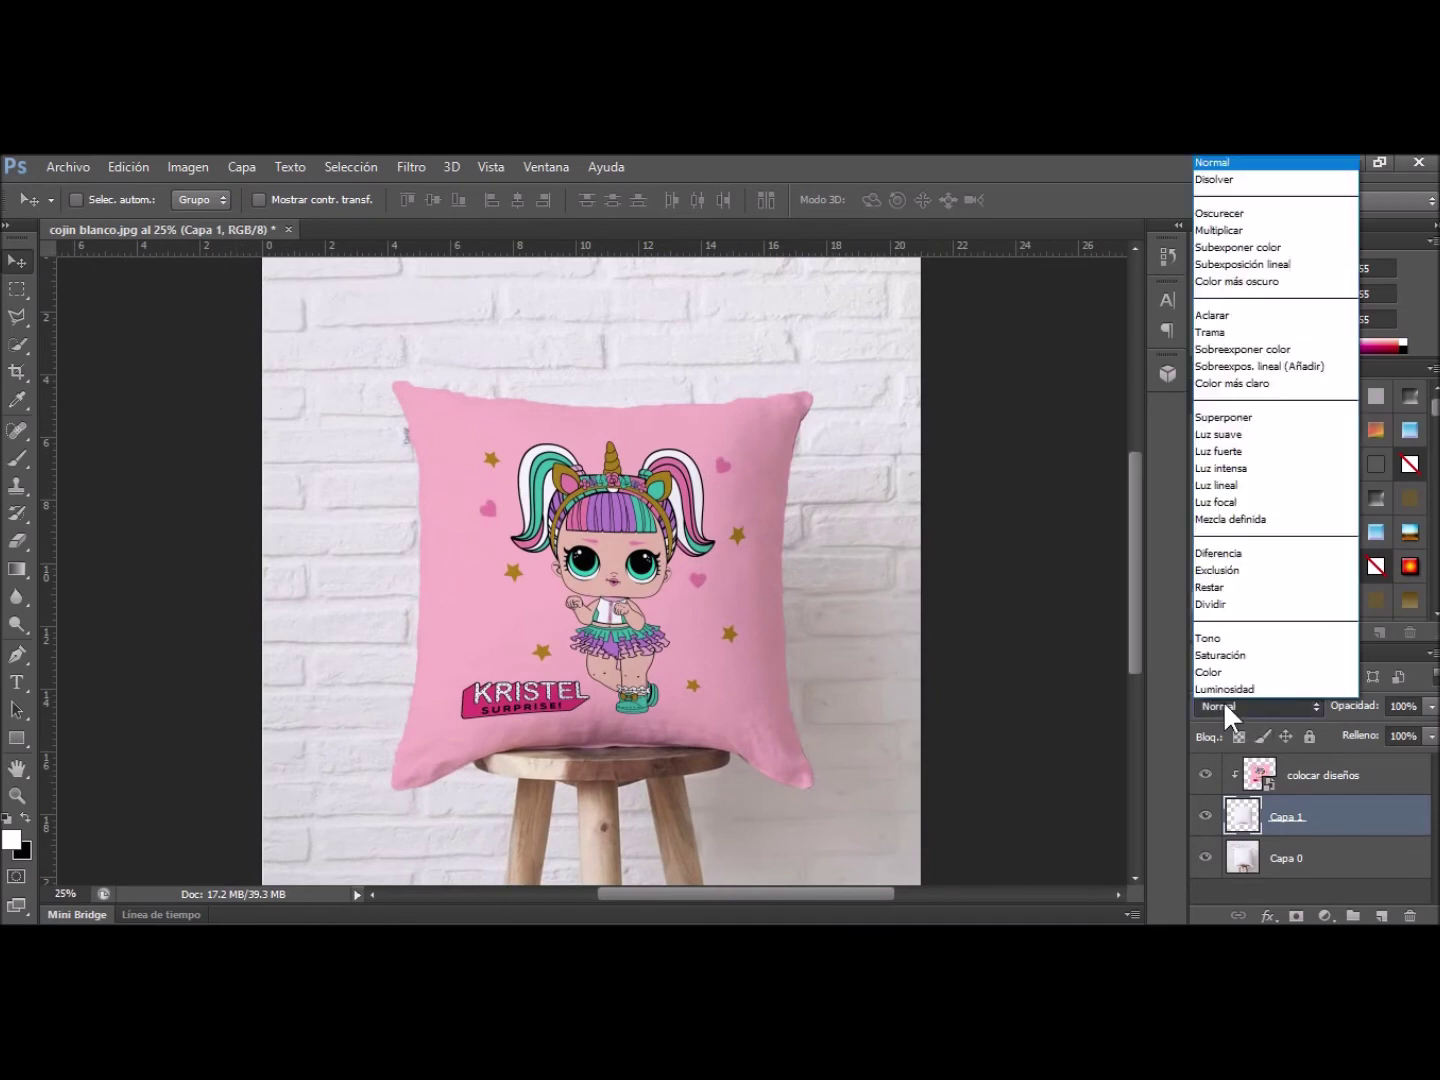
click(1247, 163)
key(Up)
key(Down)
key(Down)
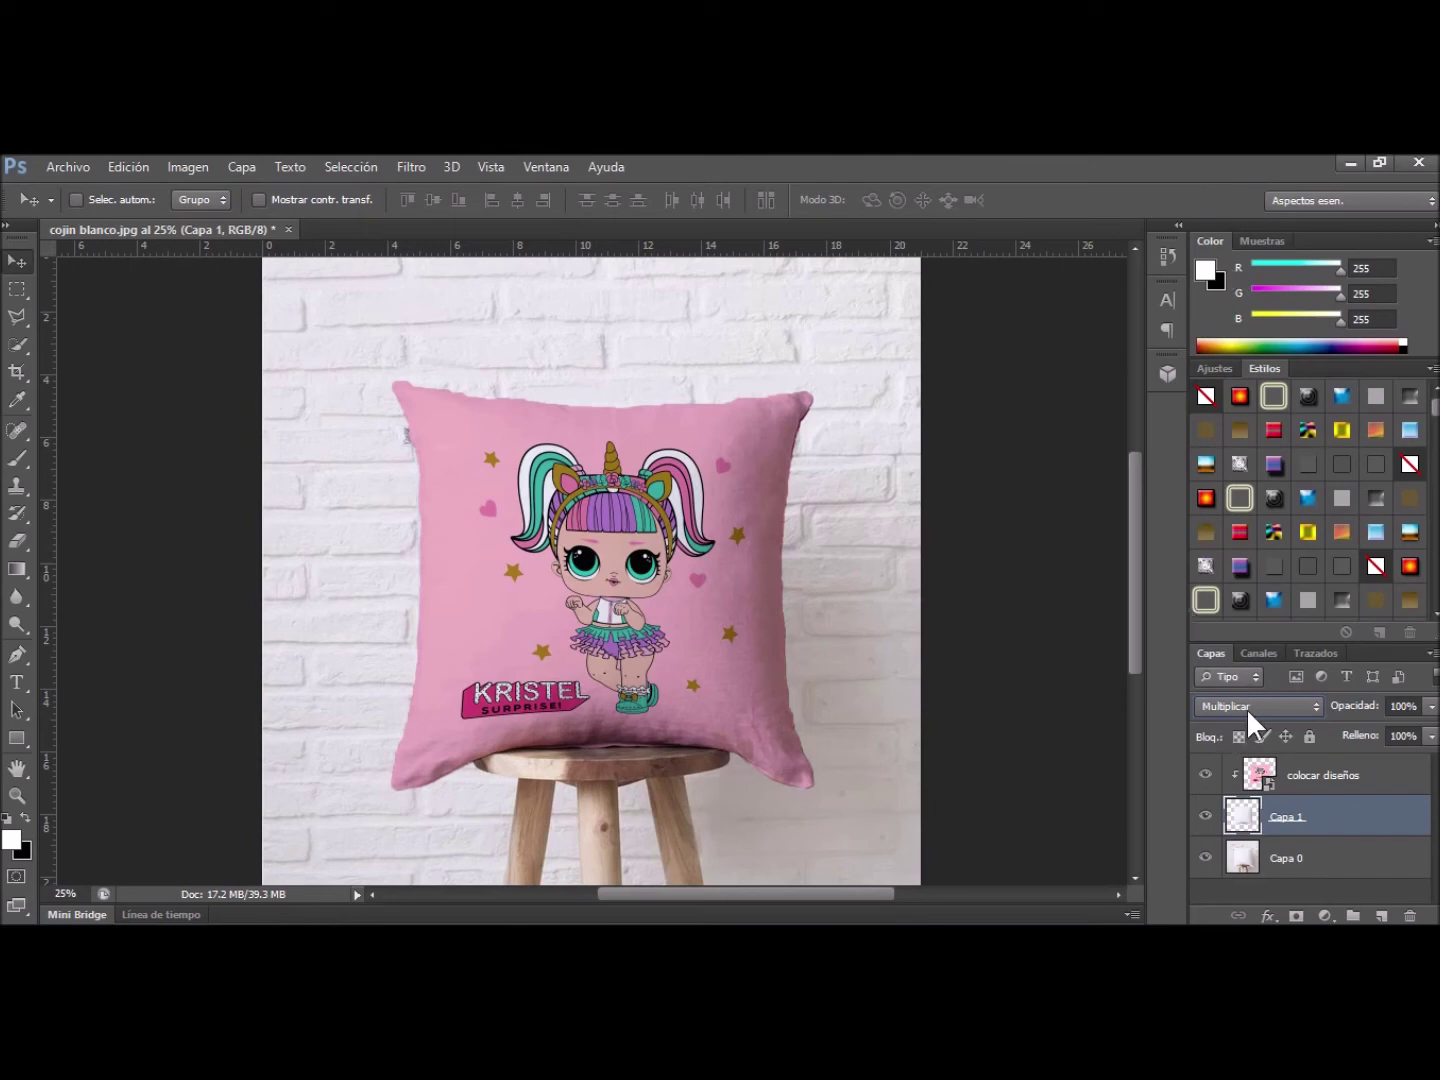
click(1247, 708)
click(1218, 172)
key(Down)
key(Up)
key(Down)
key(Down)
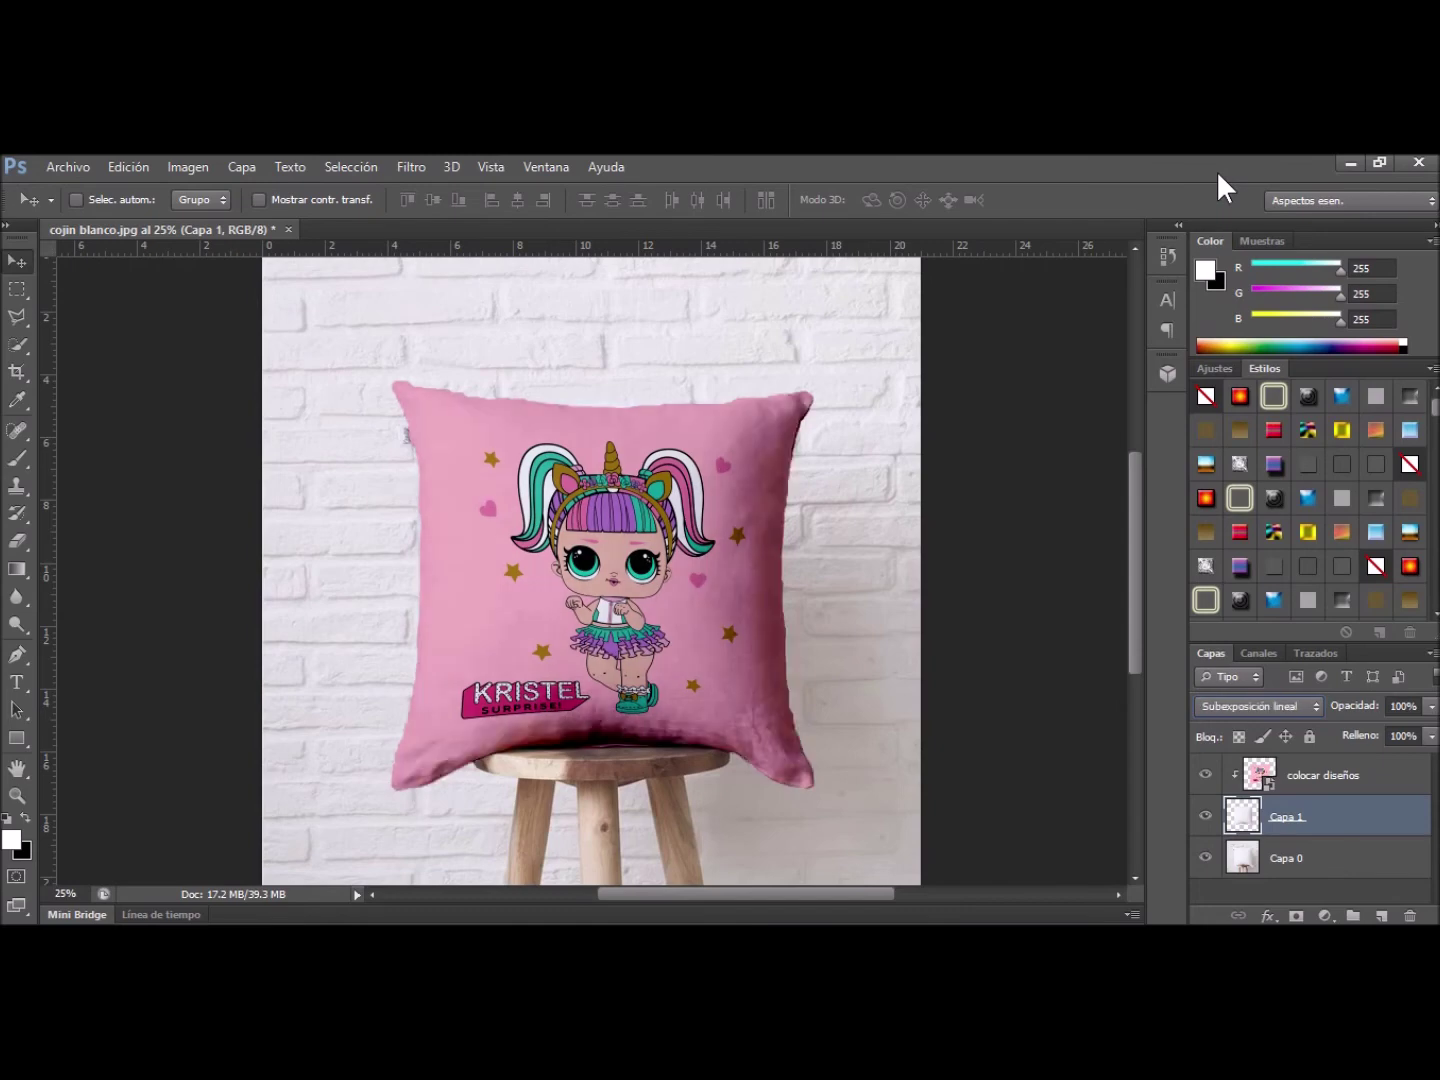
key(Up)
key(Up)
key(ctrl+minus)
key(ctrl+plus)
Open the colocar diseños contents and delete the doll artwork, leaving a blank white canvas
click(1260, 775)
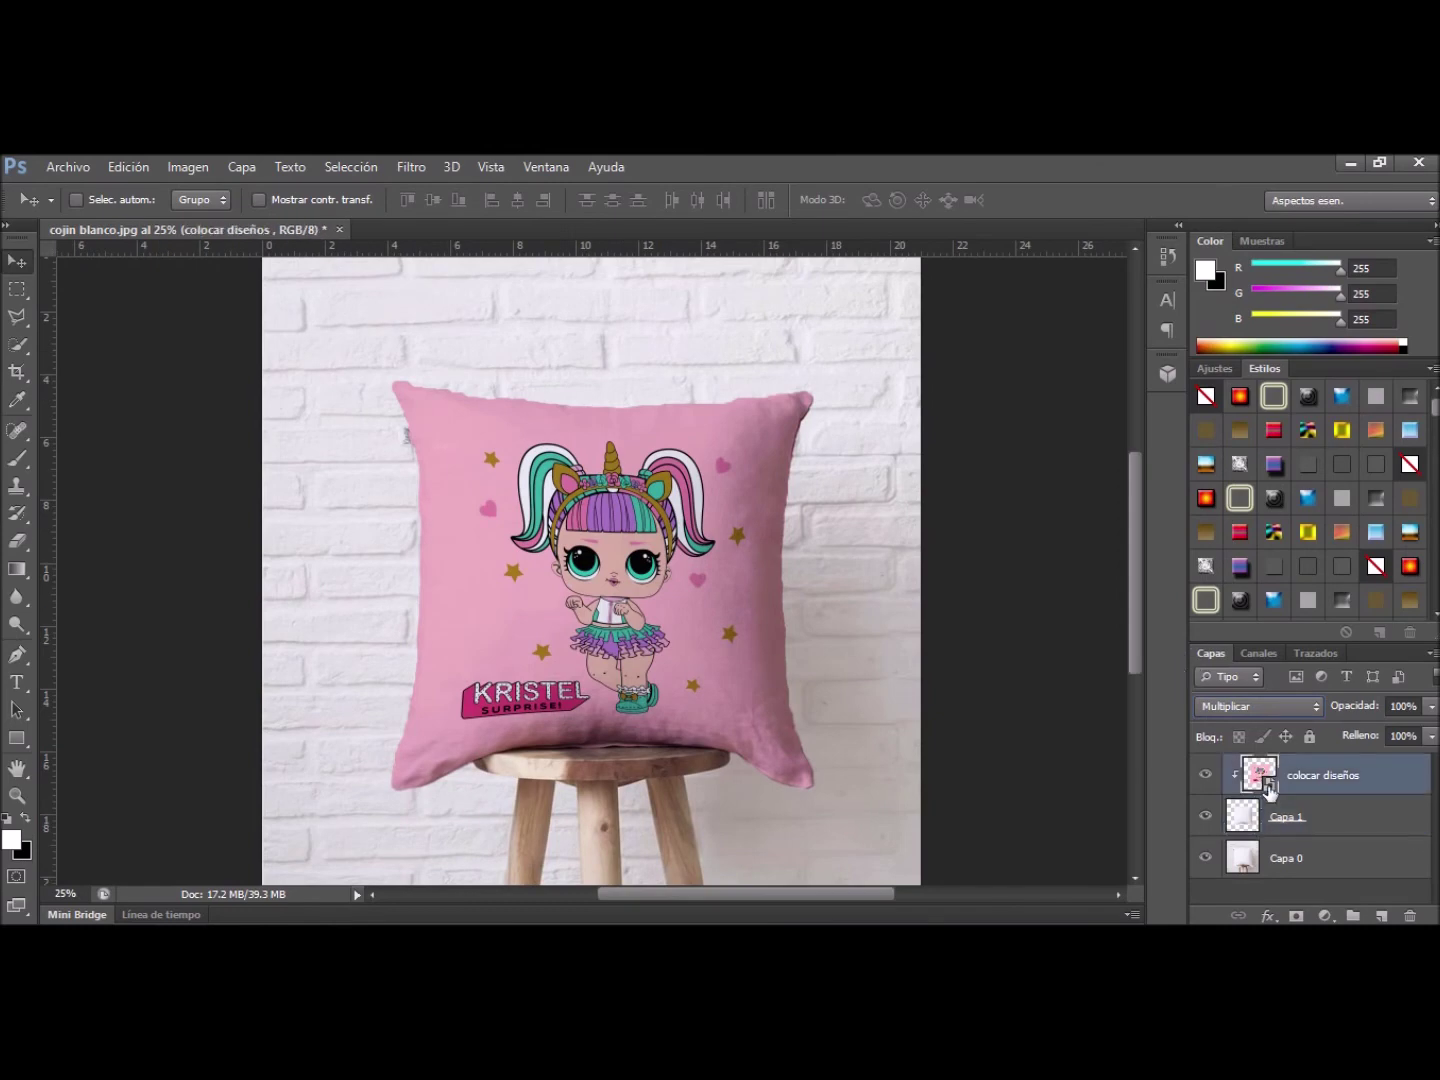
double_click(1260, 776)
key(Delete)
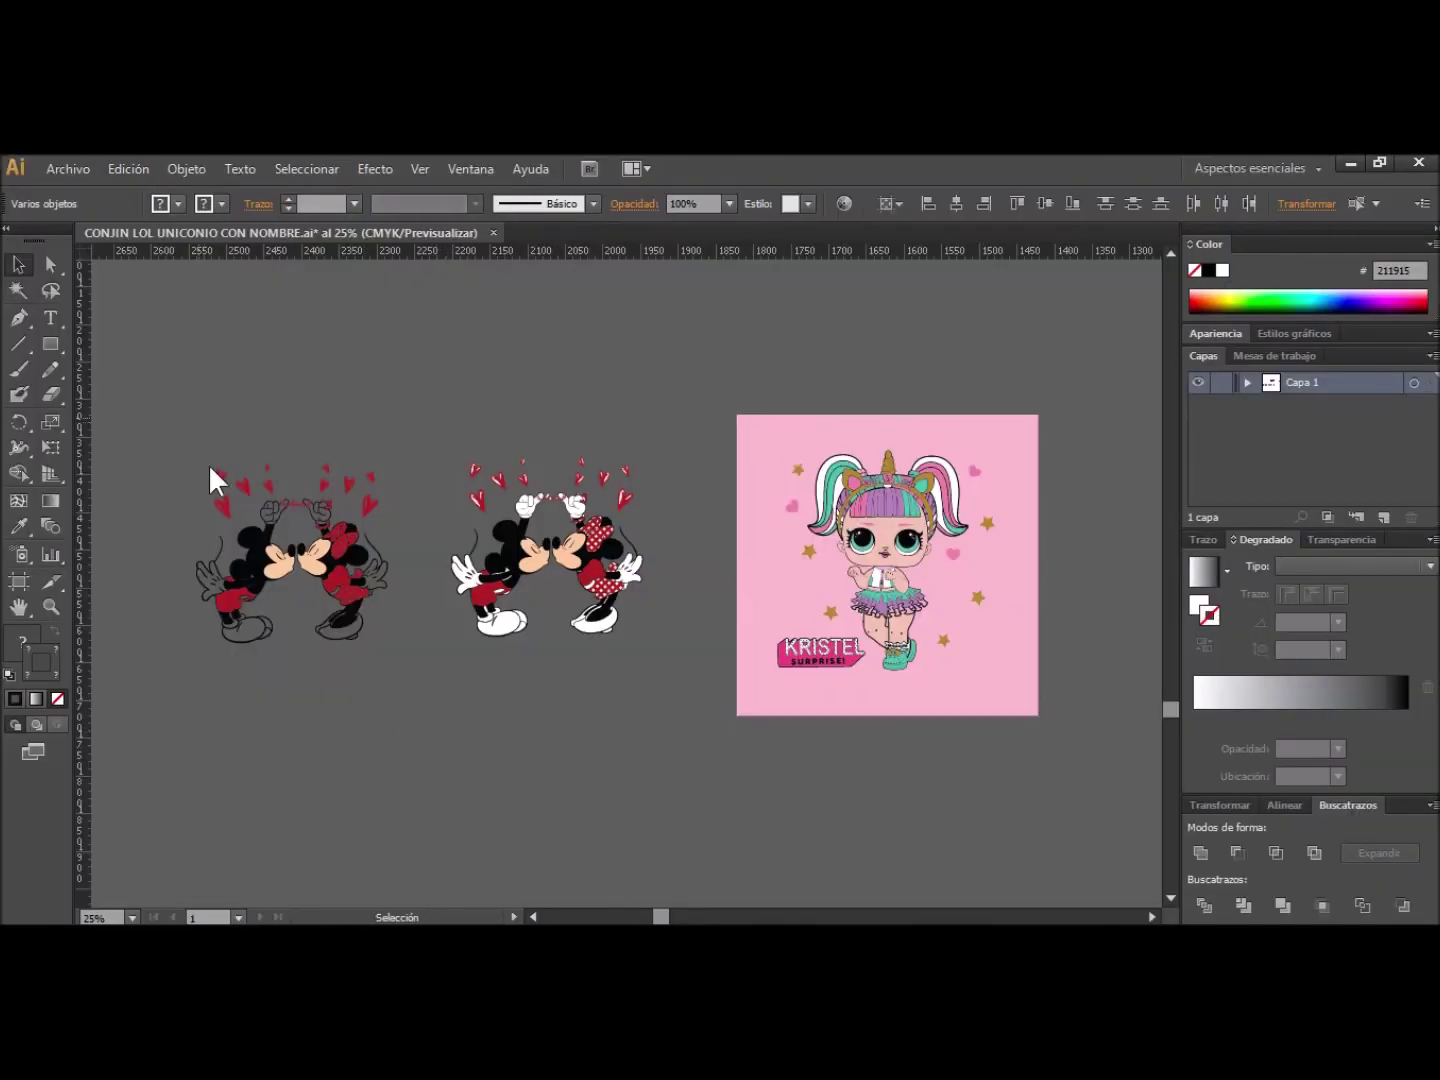
Select and copy the left Mickey and Minnie artwork in Illustrator
drag(198, 419, 415, 677)
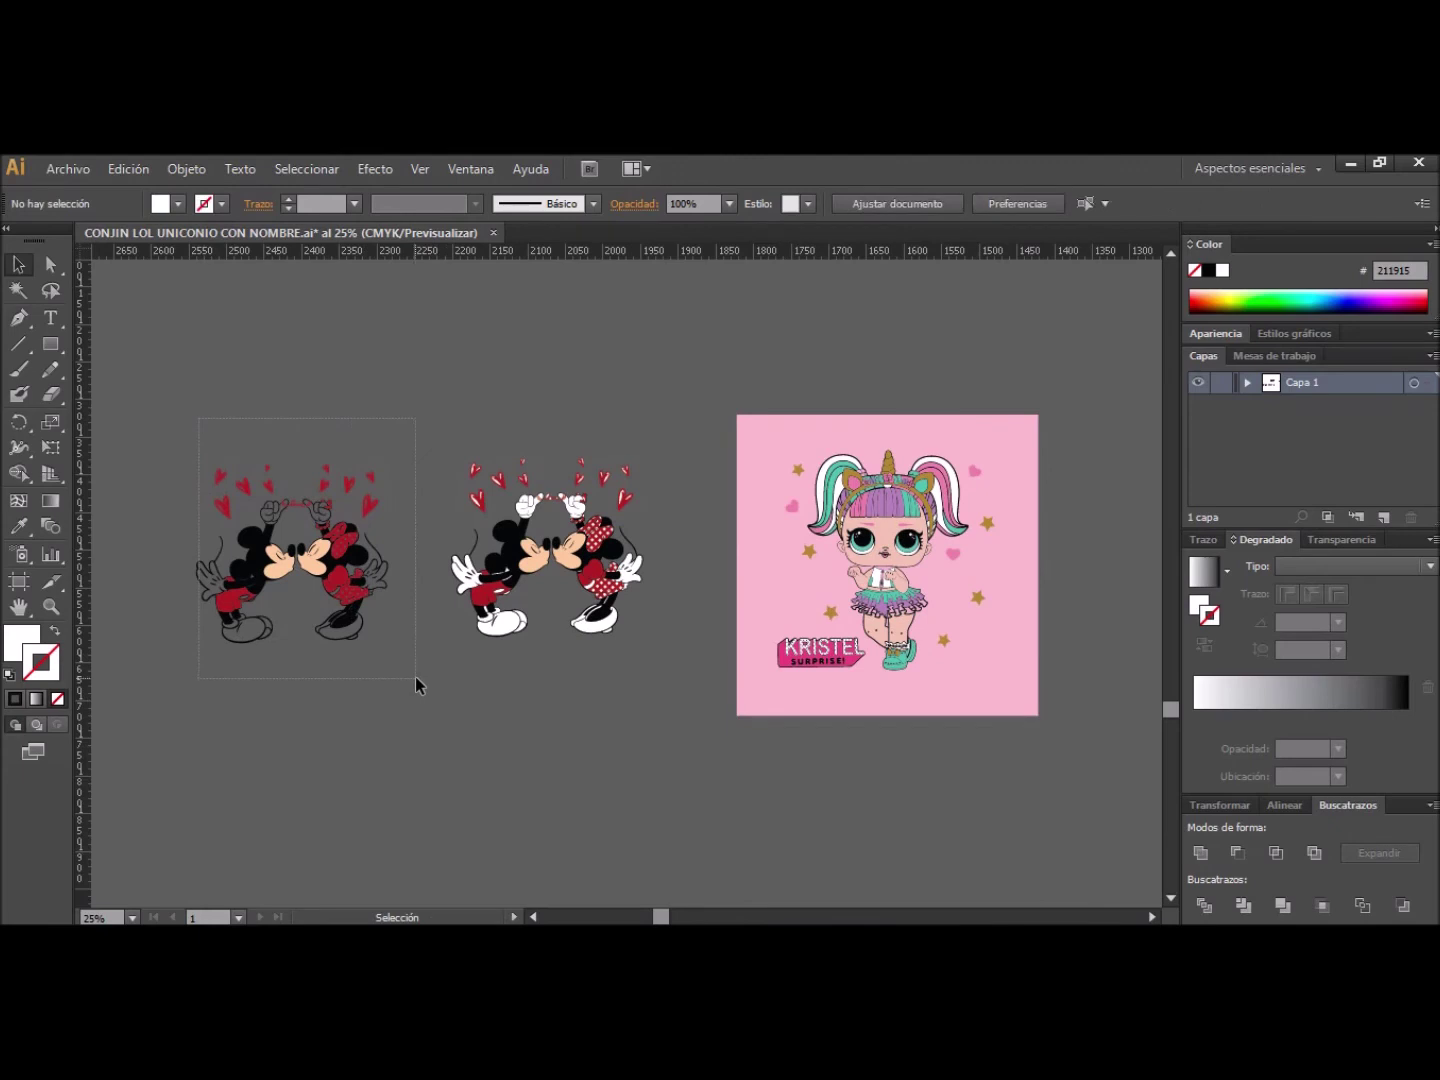
click(393, 752)
key(ctrl+z)
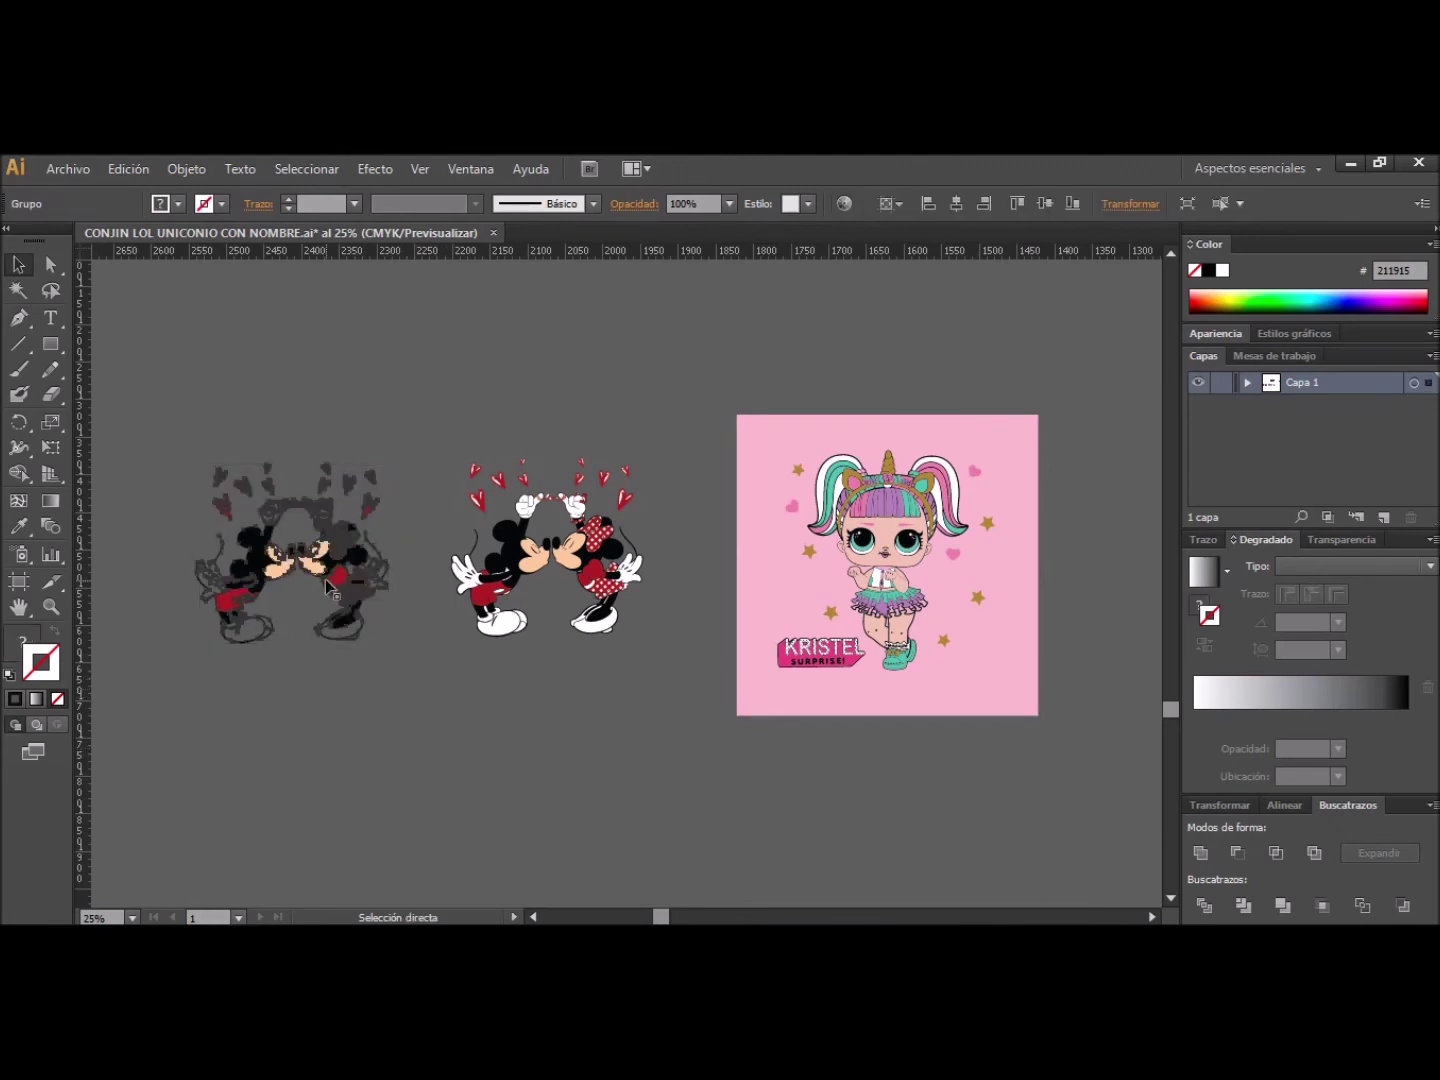
key(alt+Tab)
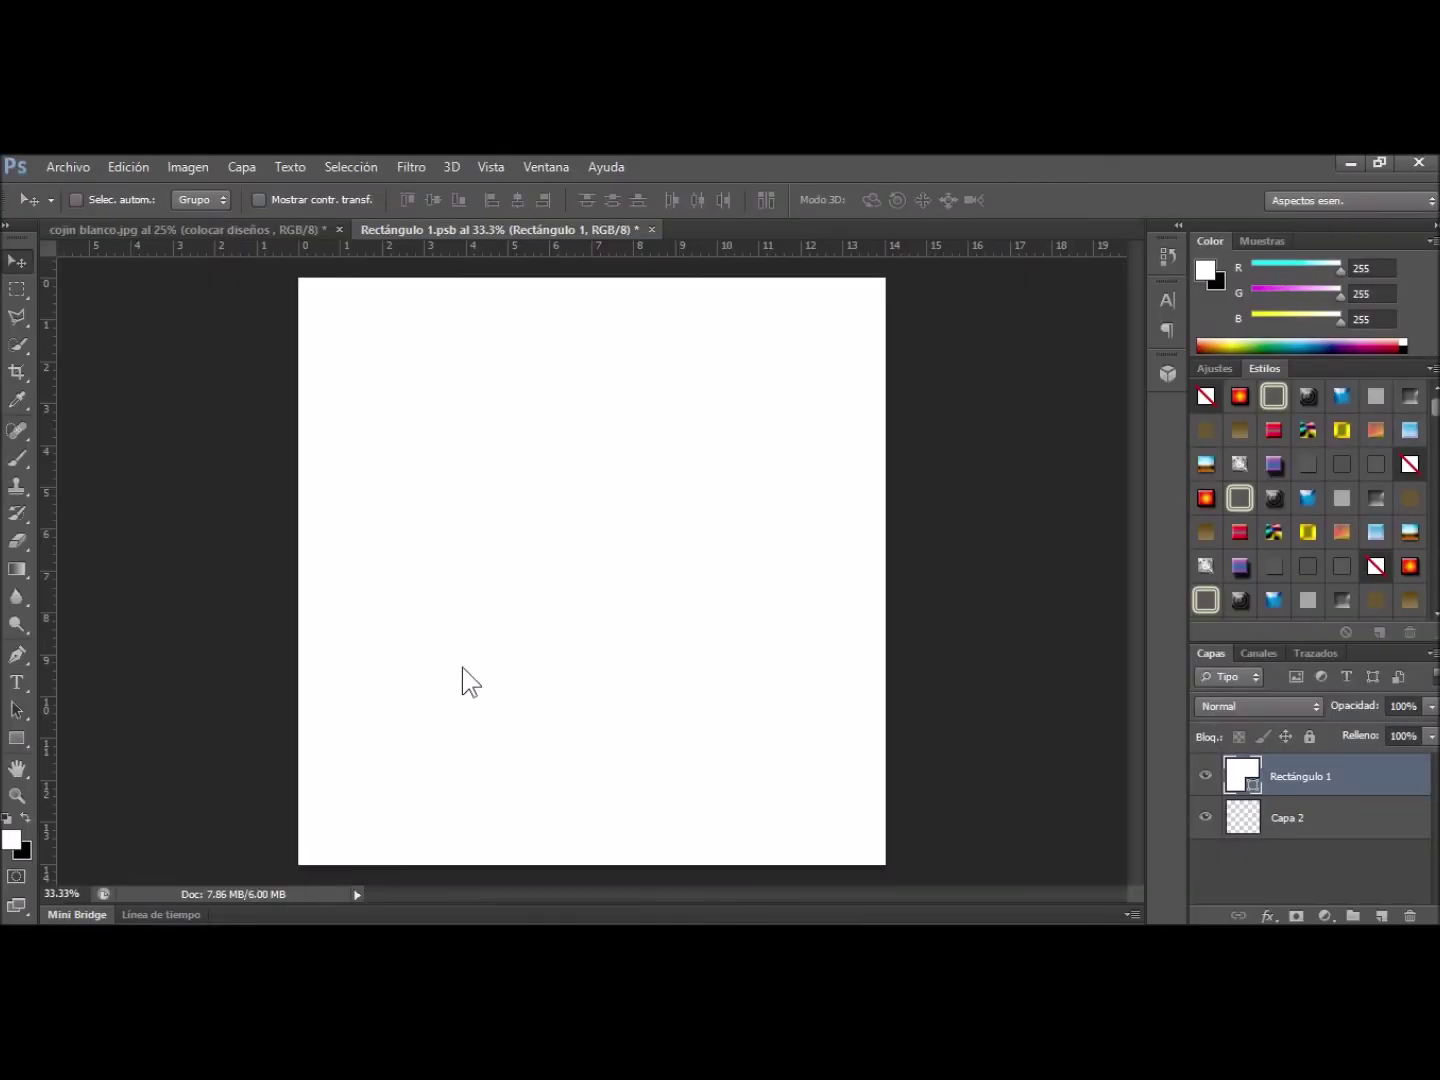
Paste the Mickey and Minnie artwork as a smart object, enlarge it to about 141%, and save
key(ctrl+v)
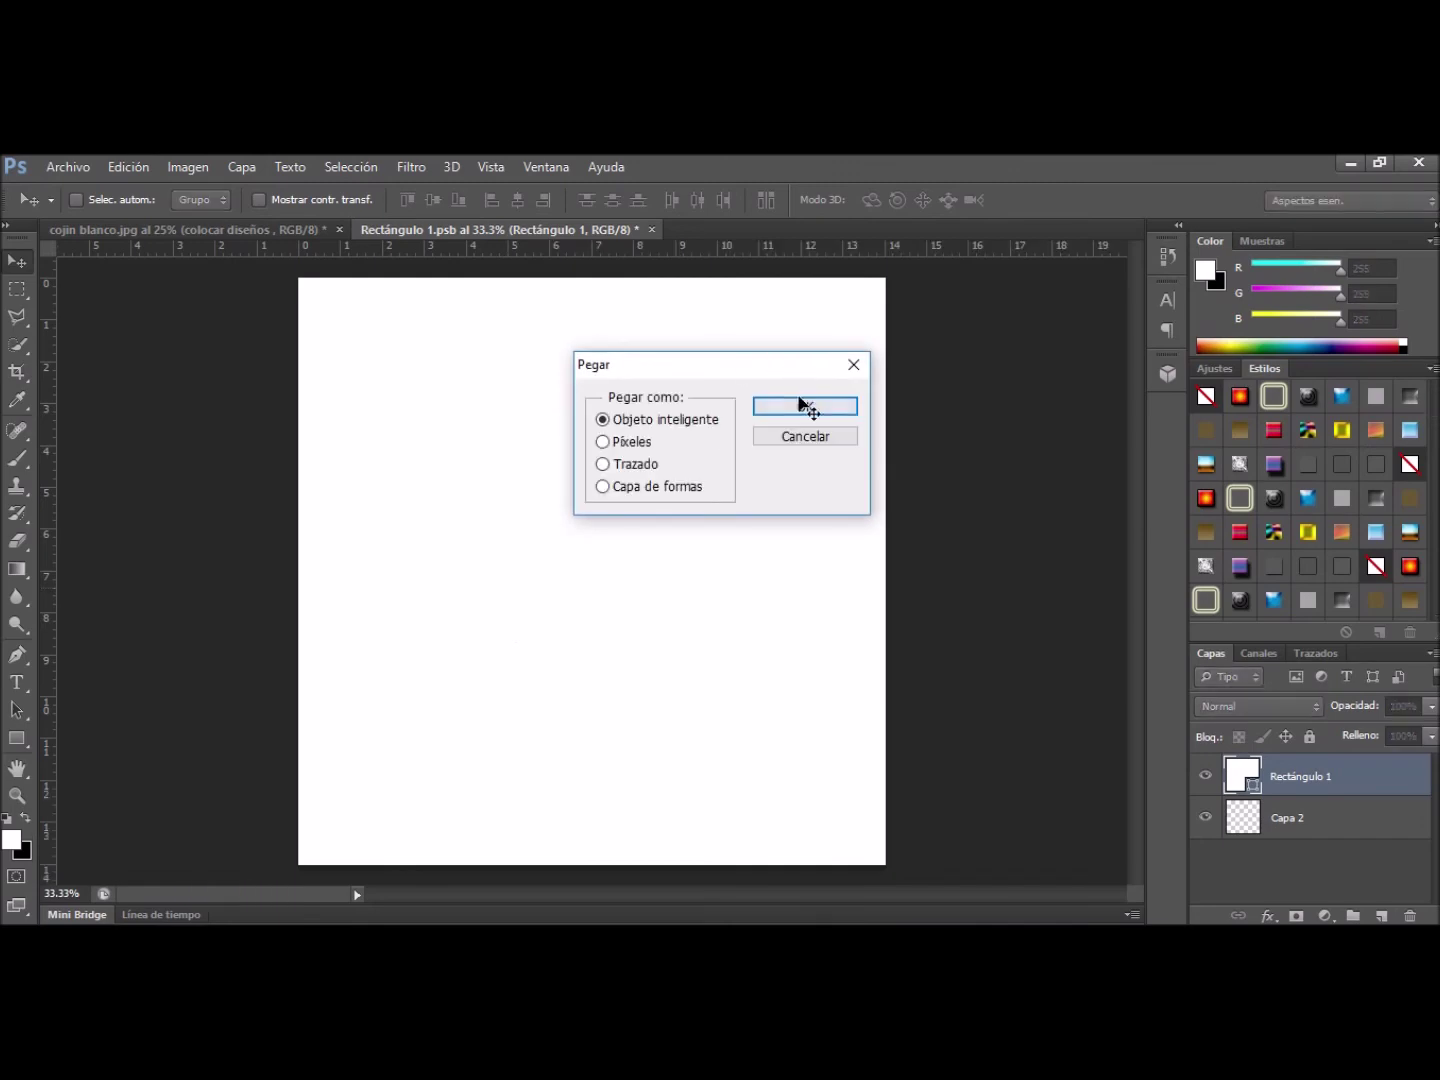
click(800, 401)
key(ctrl+minus)
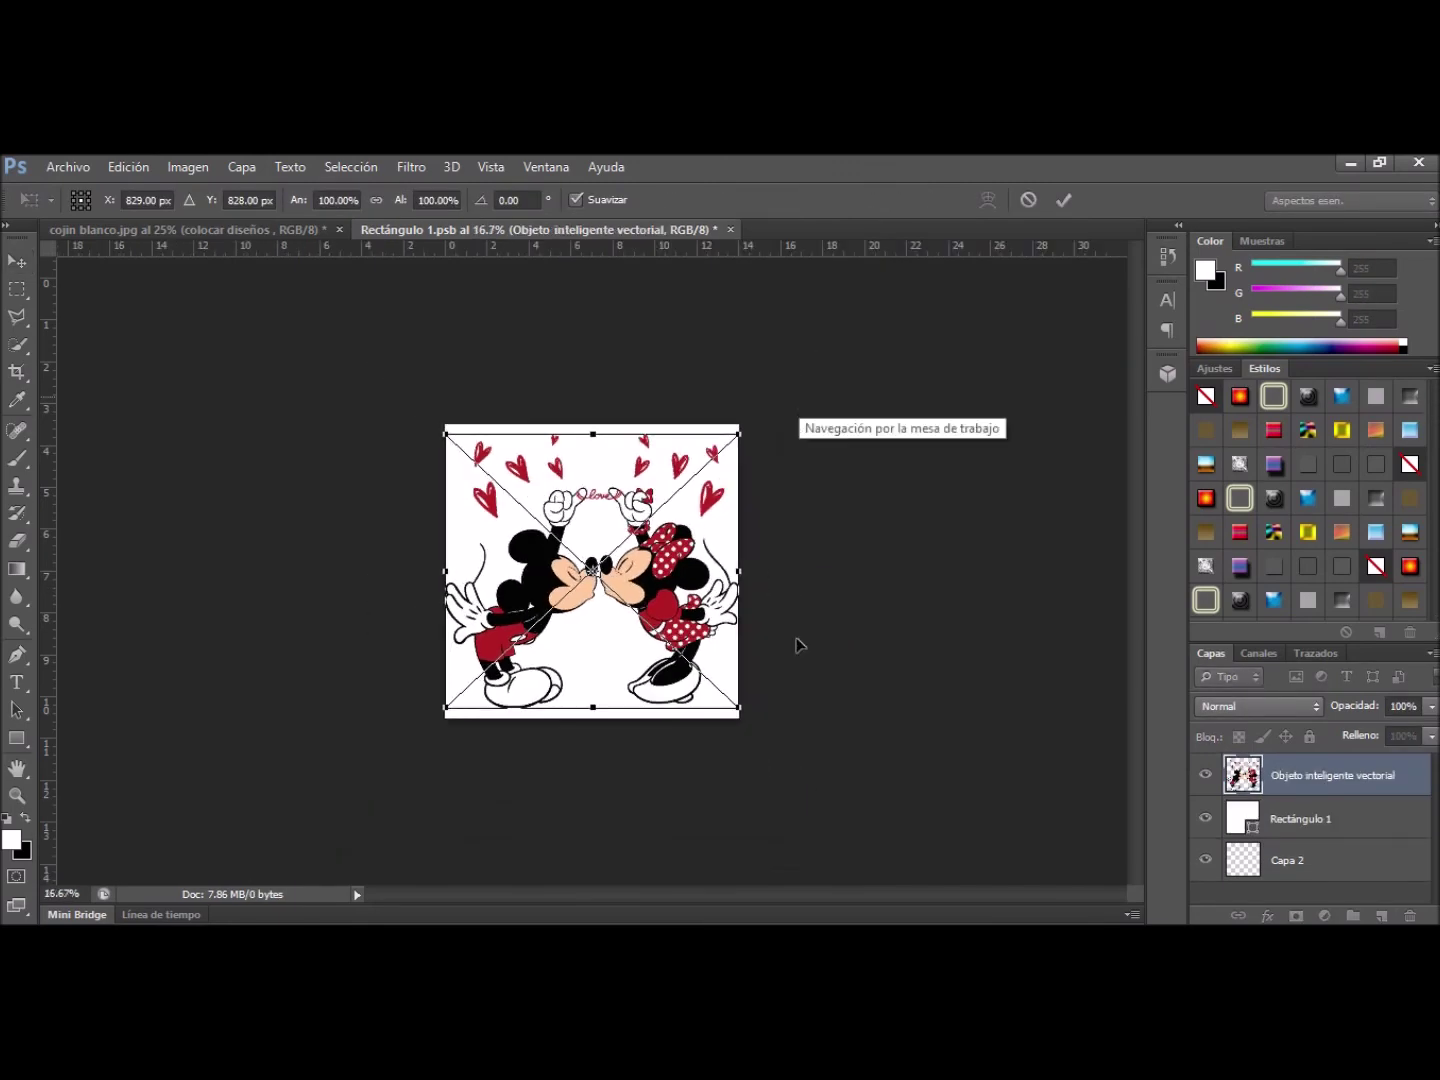
drag(750, 706, 720, 735)
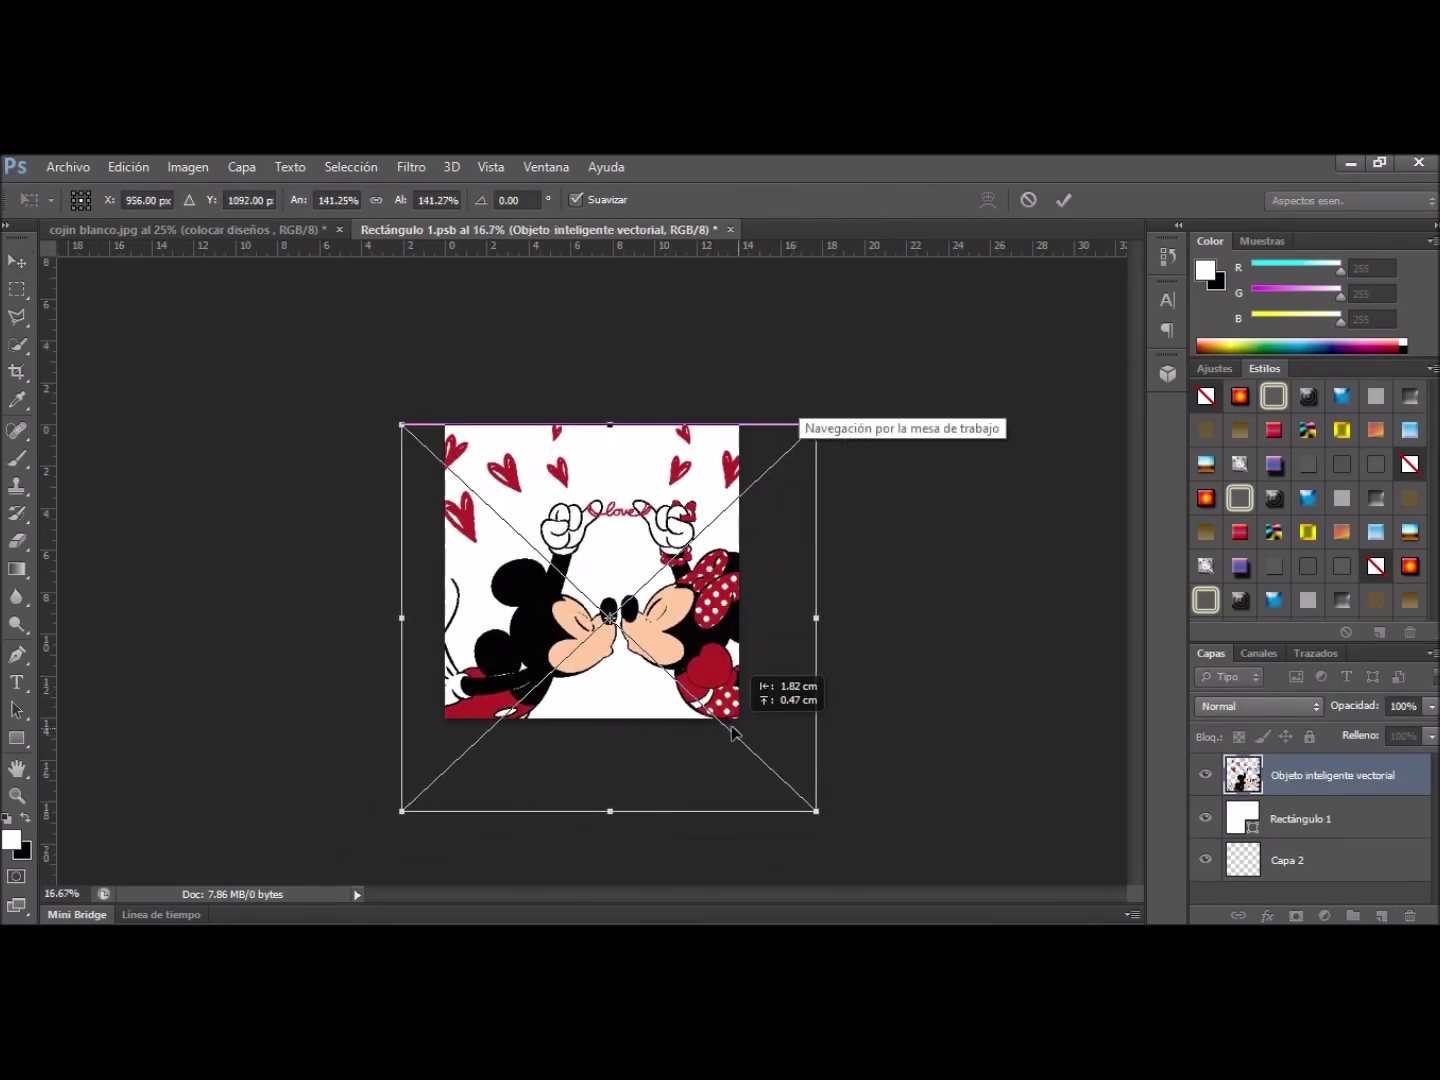
drag(720, 735, 707, 733)
click(1063, 200)
click(730, 229)
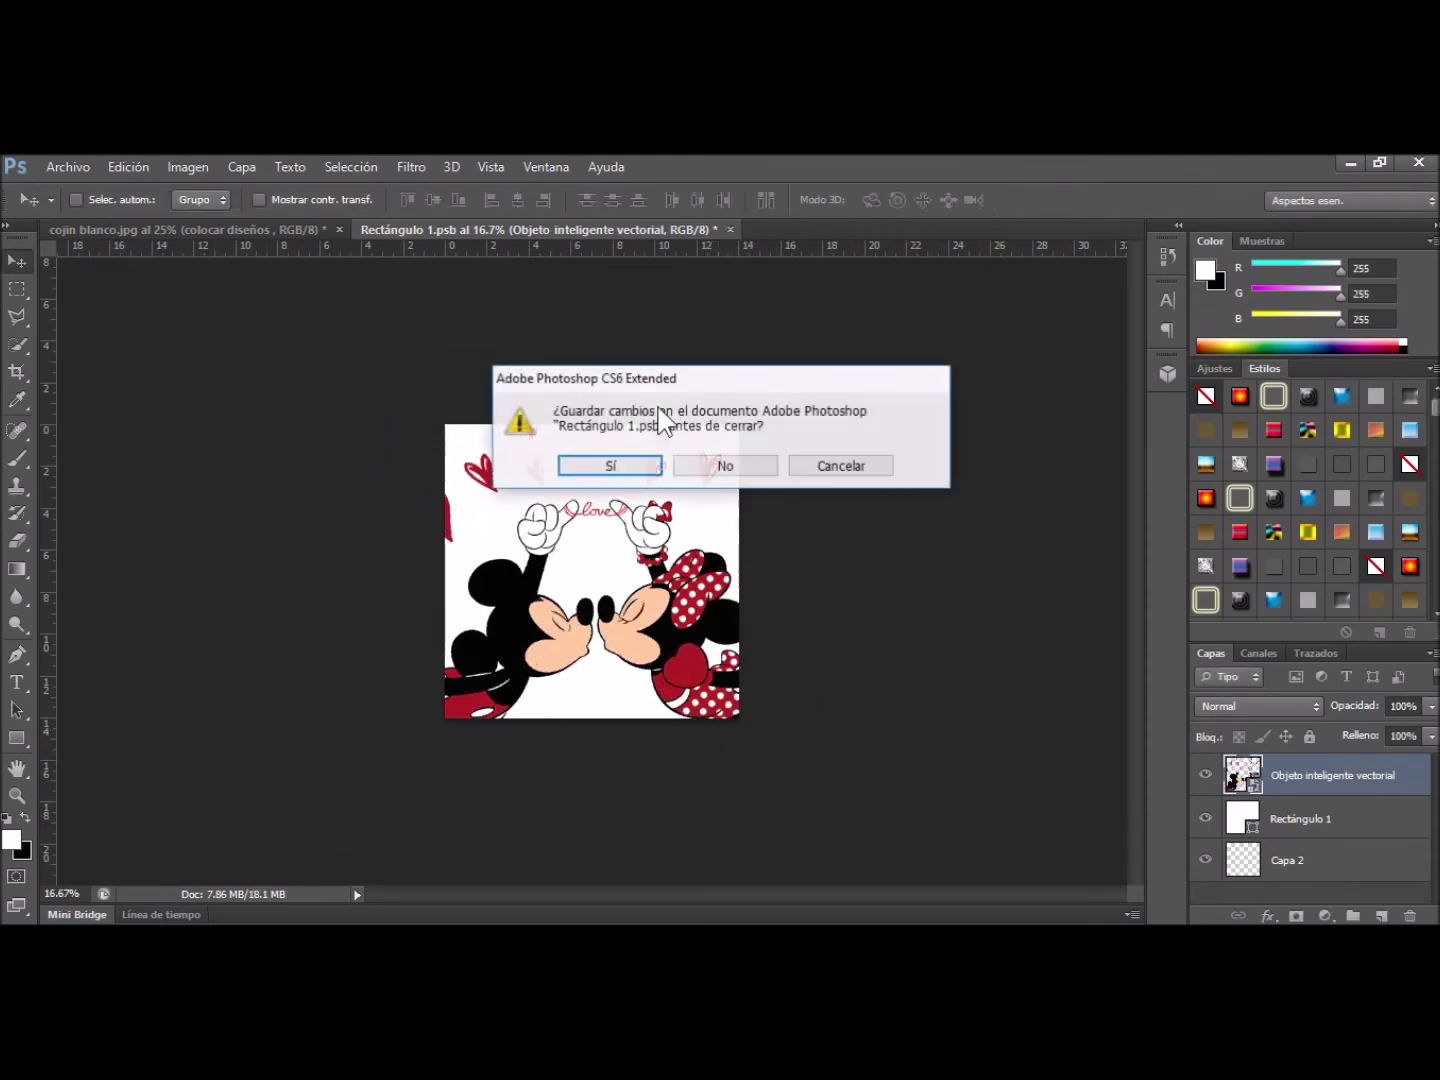
click(612, 464)
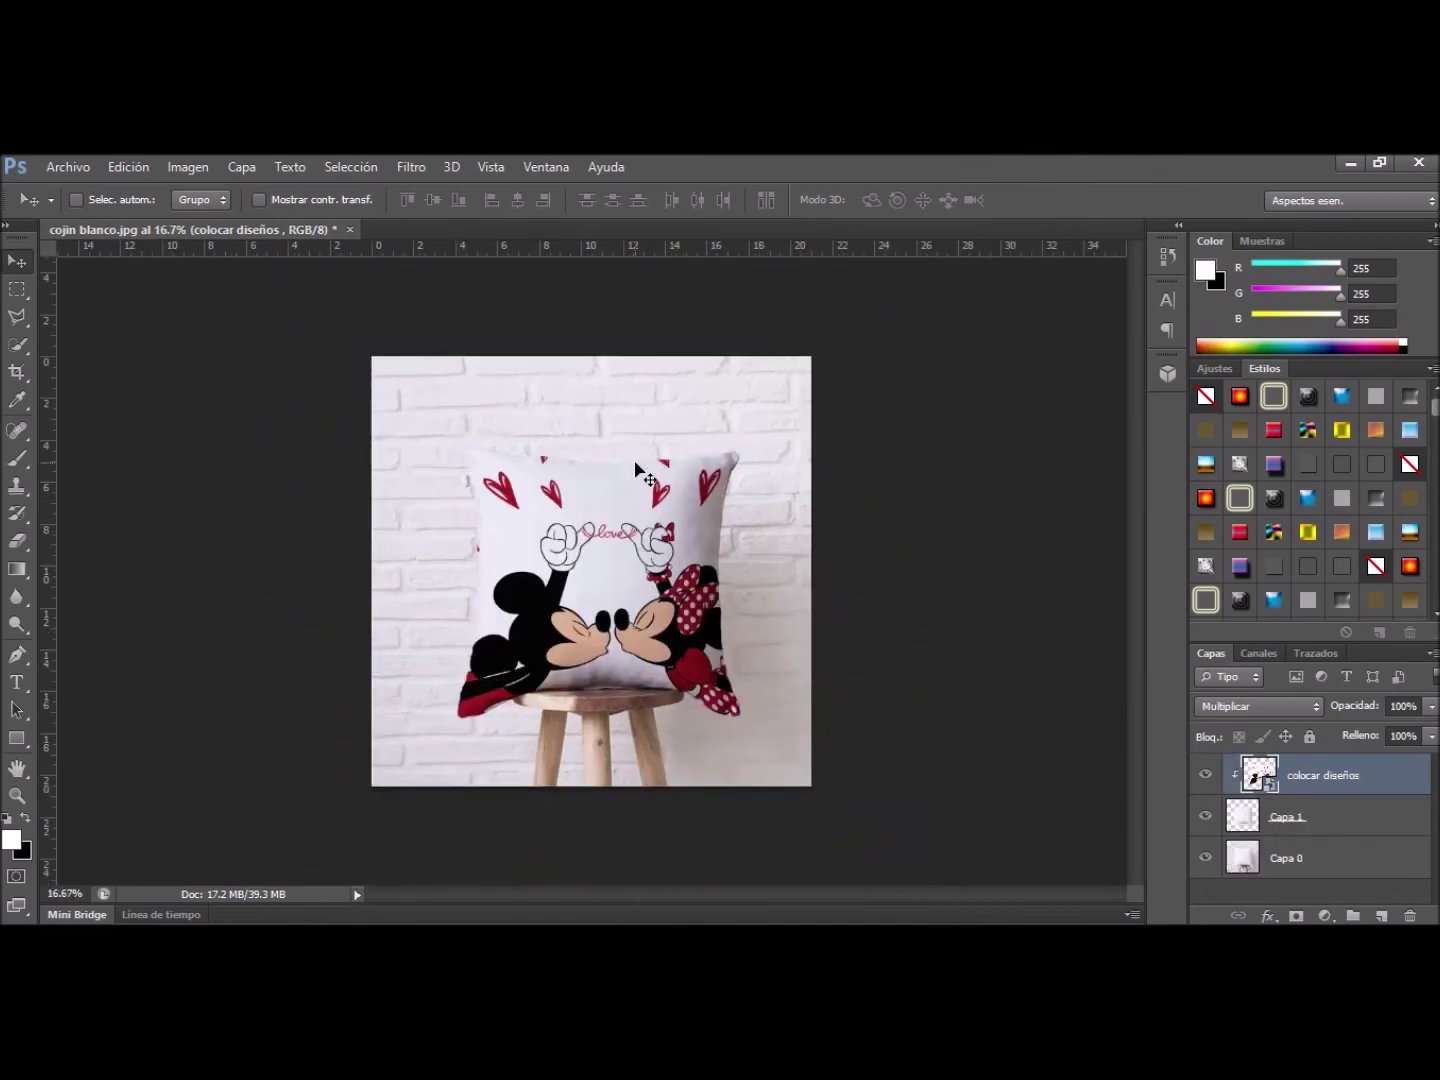
Place the logo file into the mockup's top-left corner, scaled to about 59%
click(66, 167)
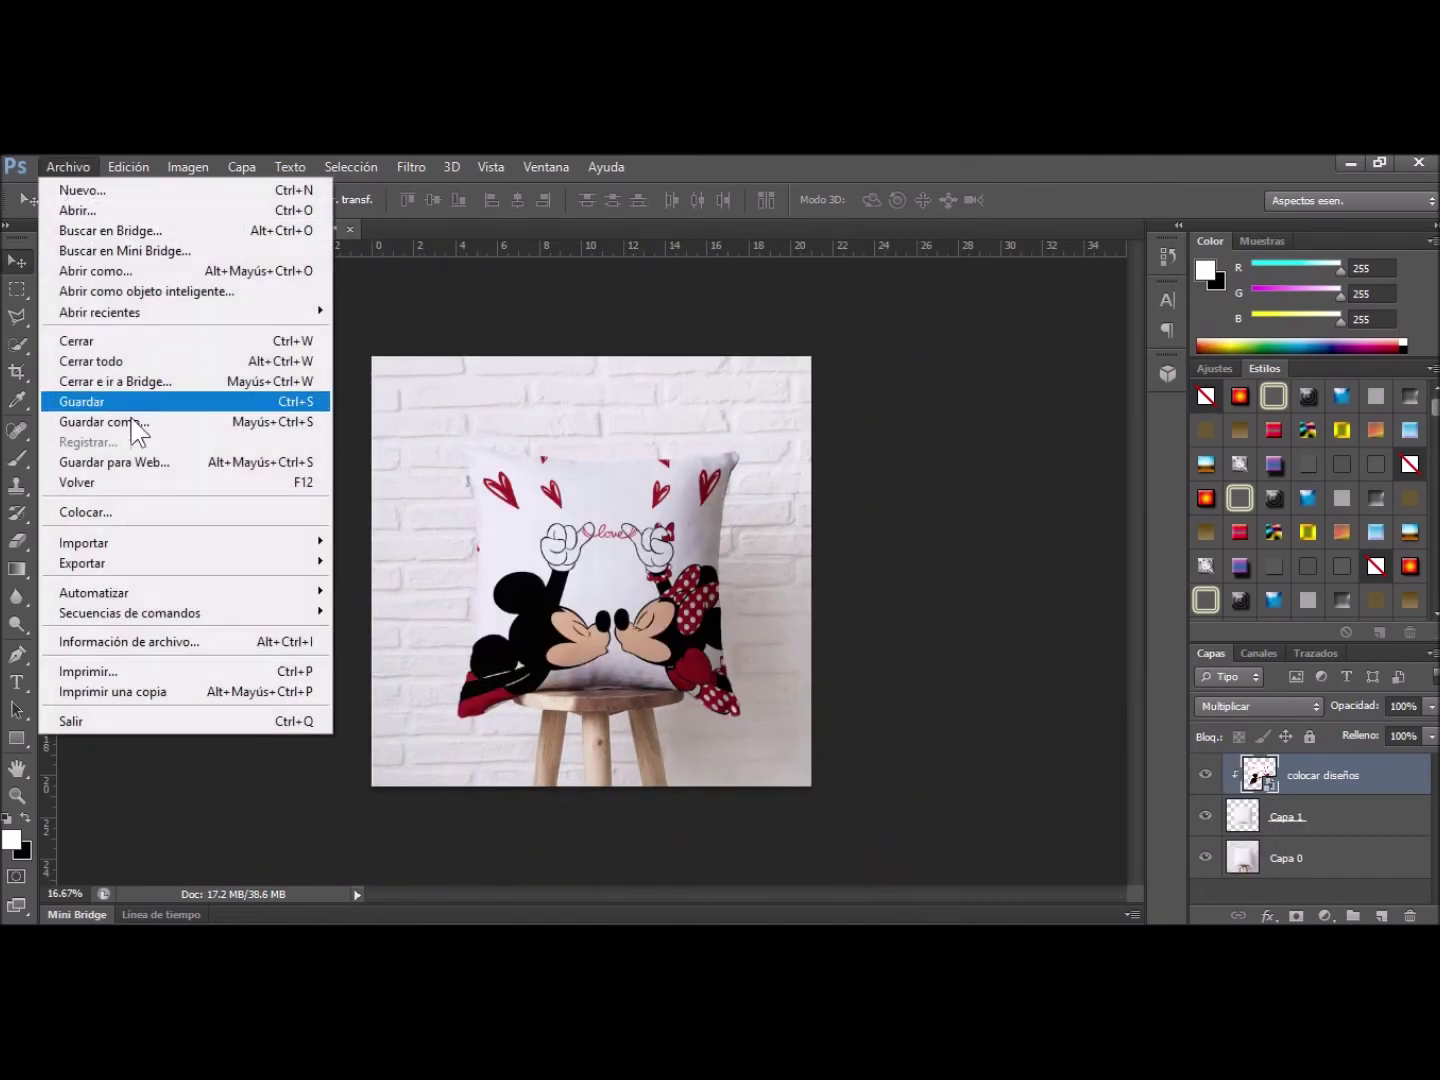
click(108, 513)
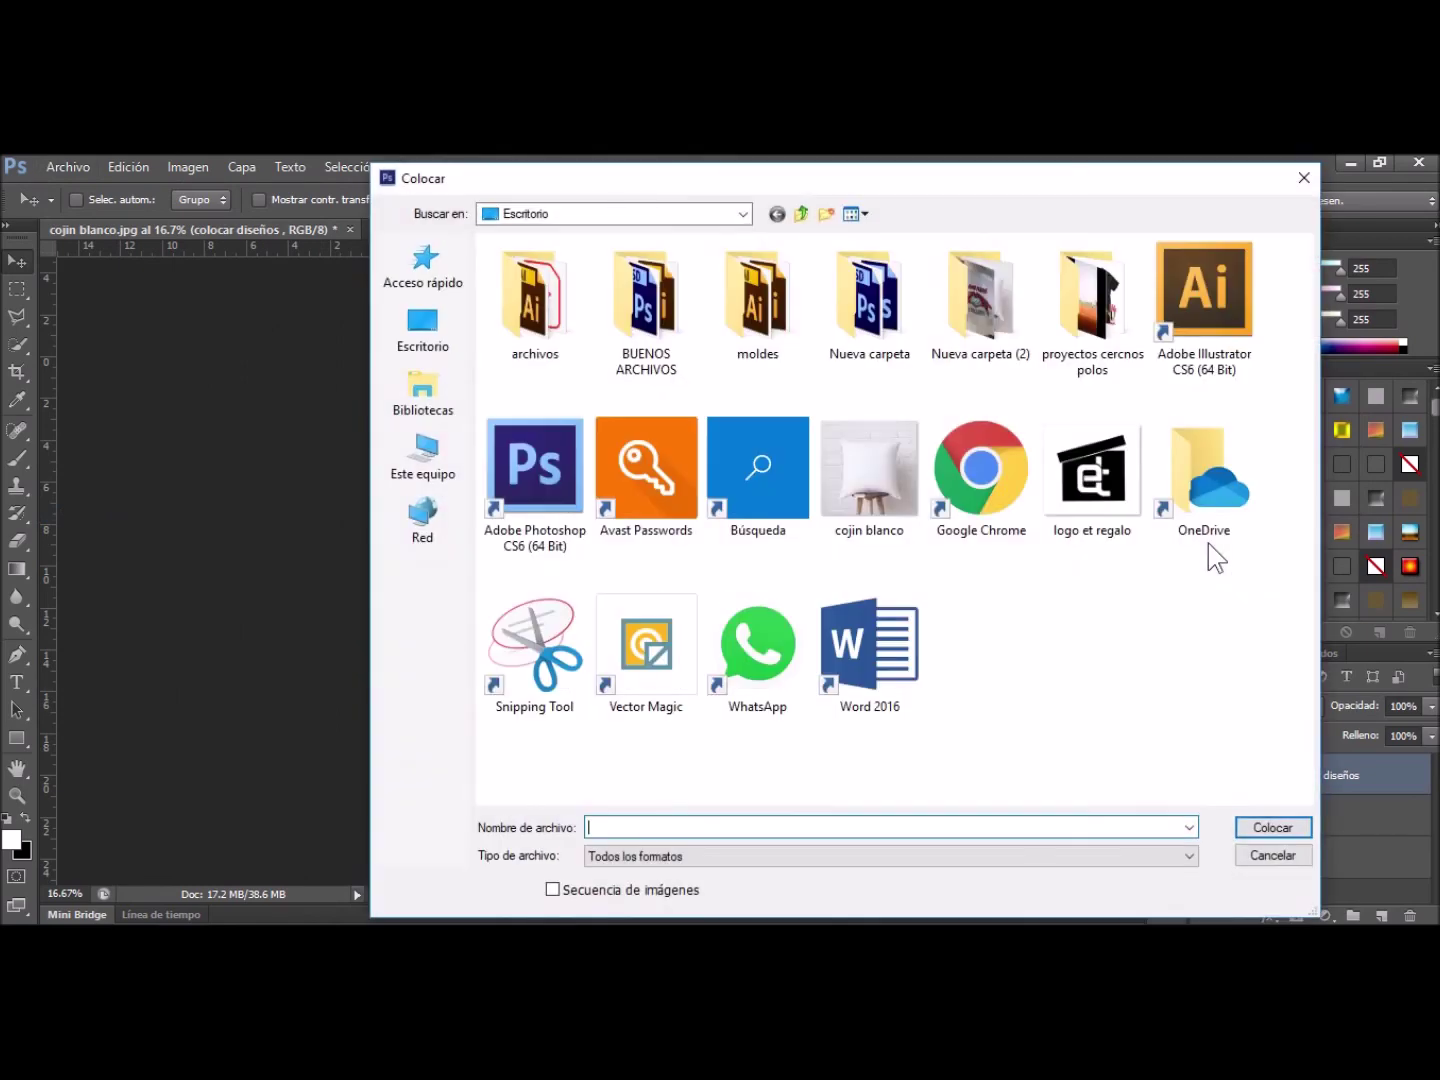
click(1094, 476)
double_click(1094, 475)
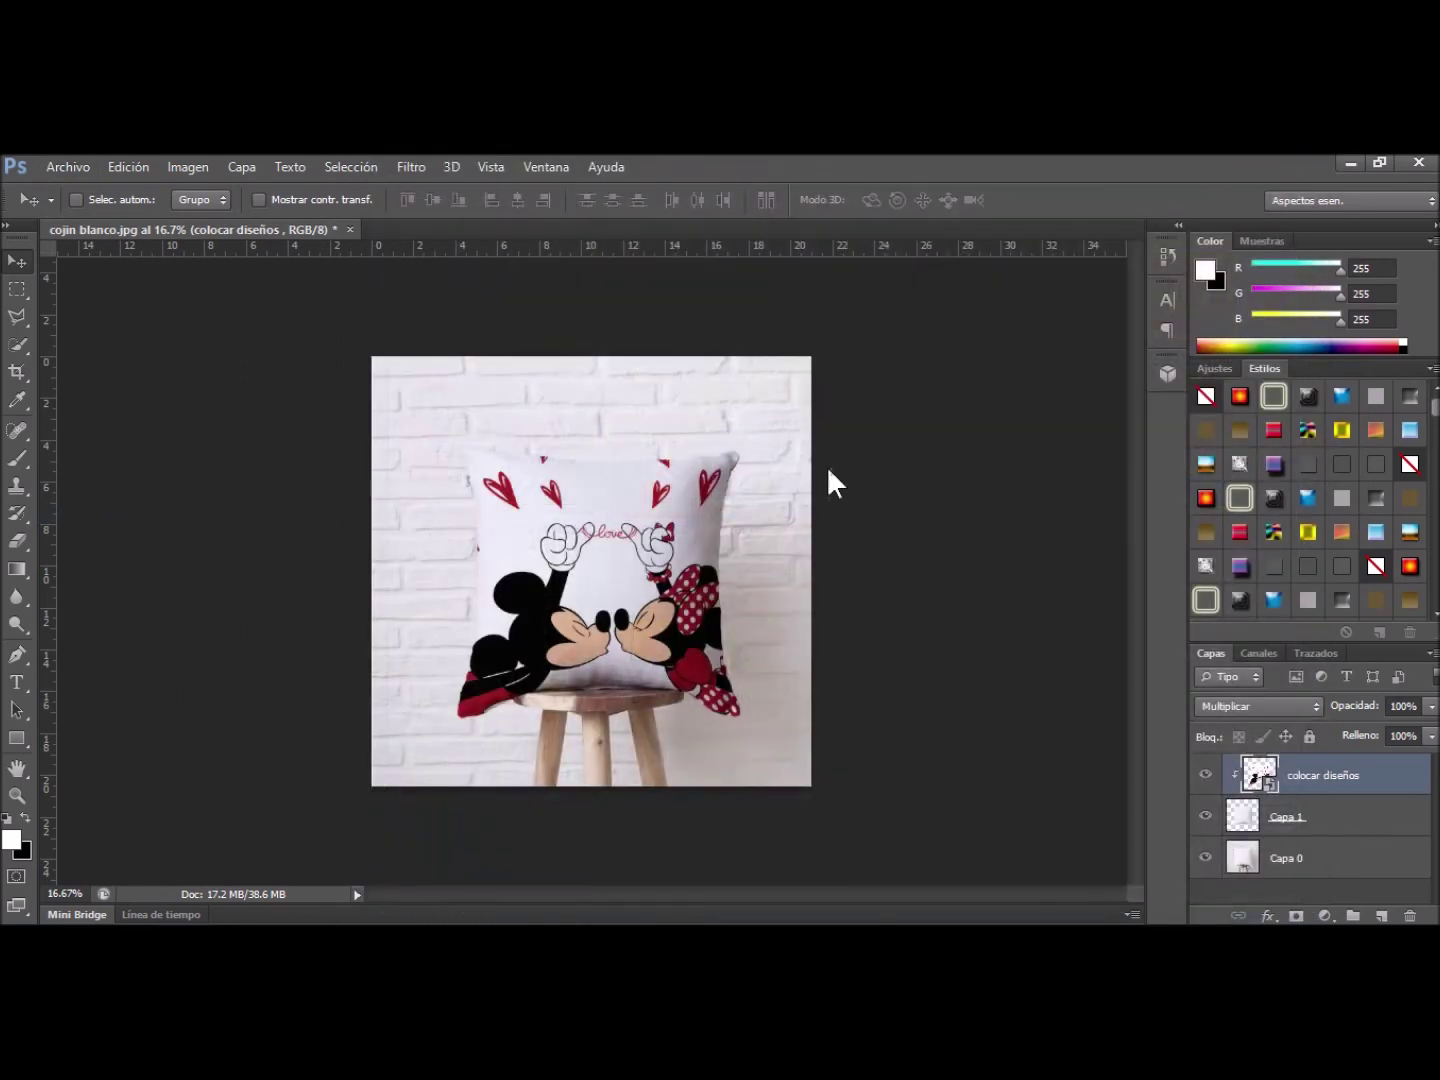
mouse_move(728, 445)
mouse_down()
mouse_move(624, 597)
mouse_move(578, 591)
mouse_move(491, 343)
mouse_move(476, 358)
mouse_up()
click(1068, 201)
Lower the logo layer's opacity to 53%
click(1432, 706)
drag(1387, 727, 1380, 724)
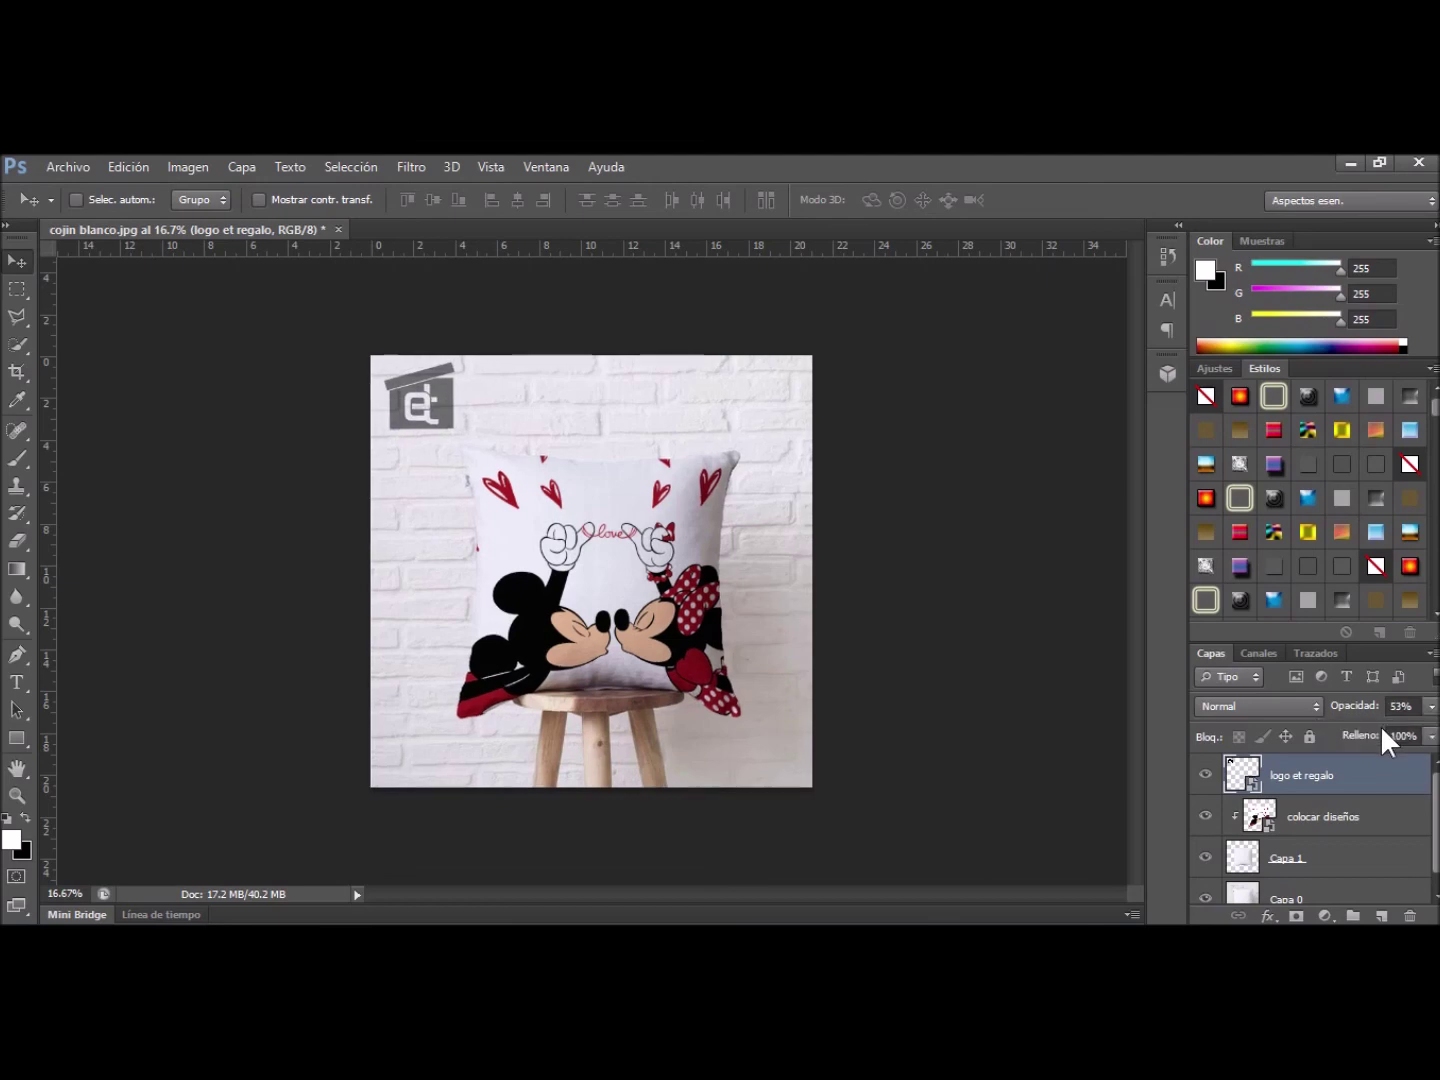
key(ctrl+plus)
key(ctrl+minus)
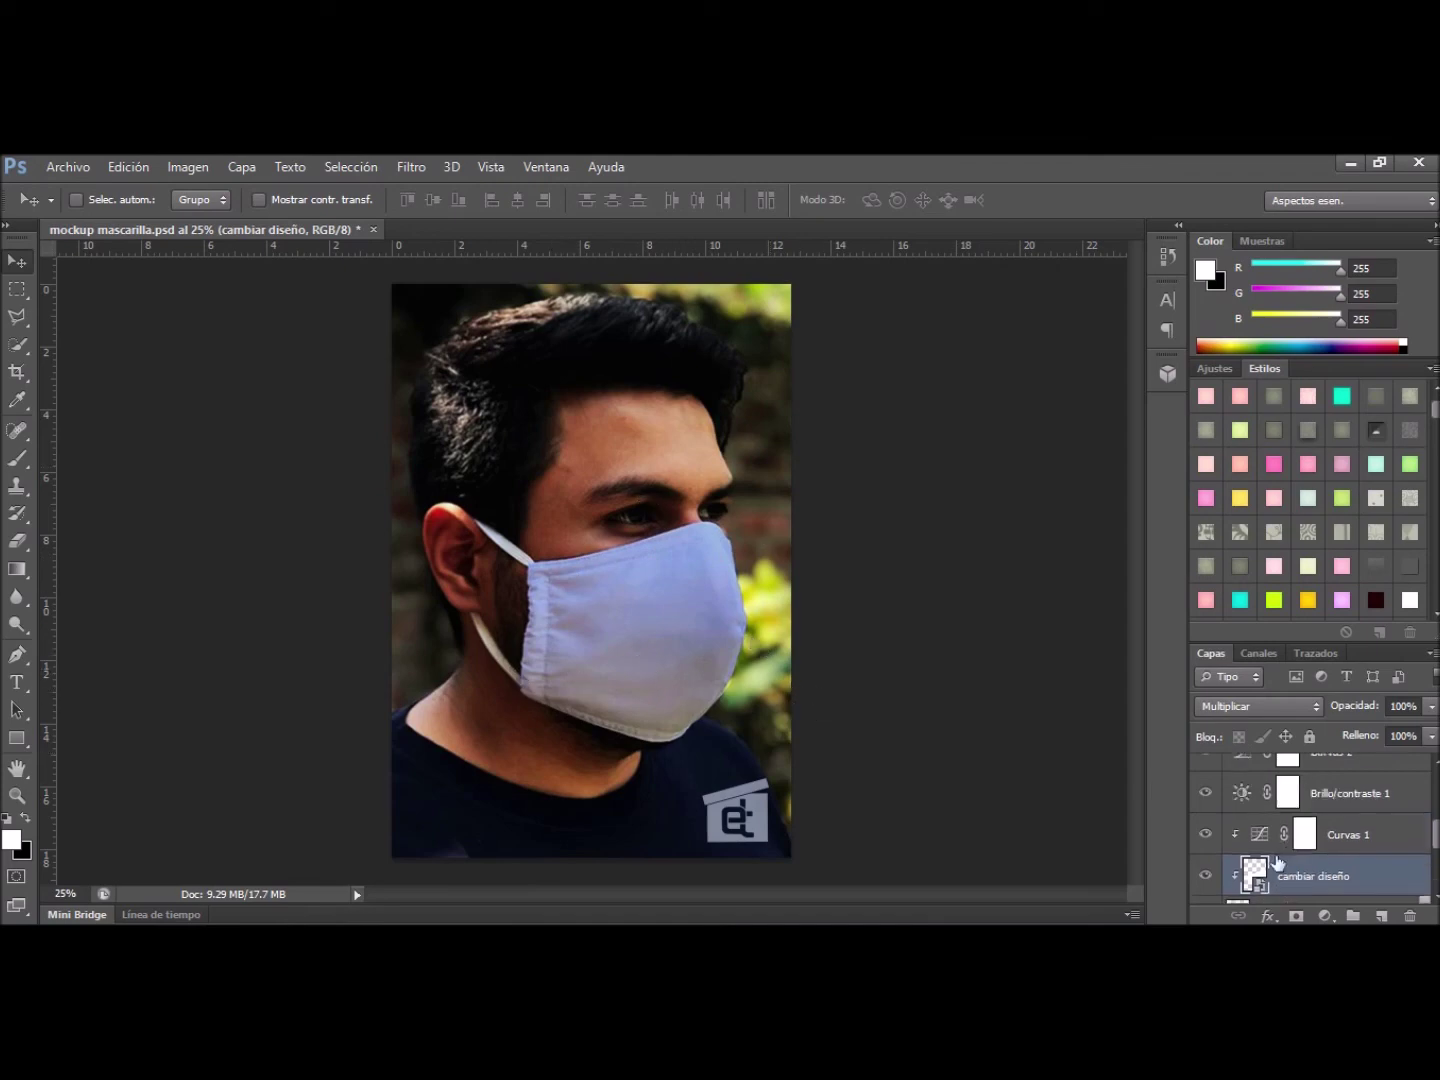
Scroll through the mask mockup's layers and open the cambiar diseño smart object's contents
scroll(1298, 849, up, 1)
scroll(1258, 843, up, 1)
scroll(1246, 845, up, 1)
scroll(1246, 846, up, 2)
scroll(1246, 846, up, 1)
scroll(1245, 846, down, 2)
scroll(1246, 846, down, 1)
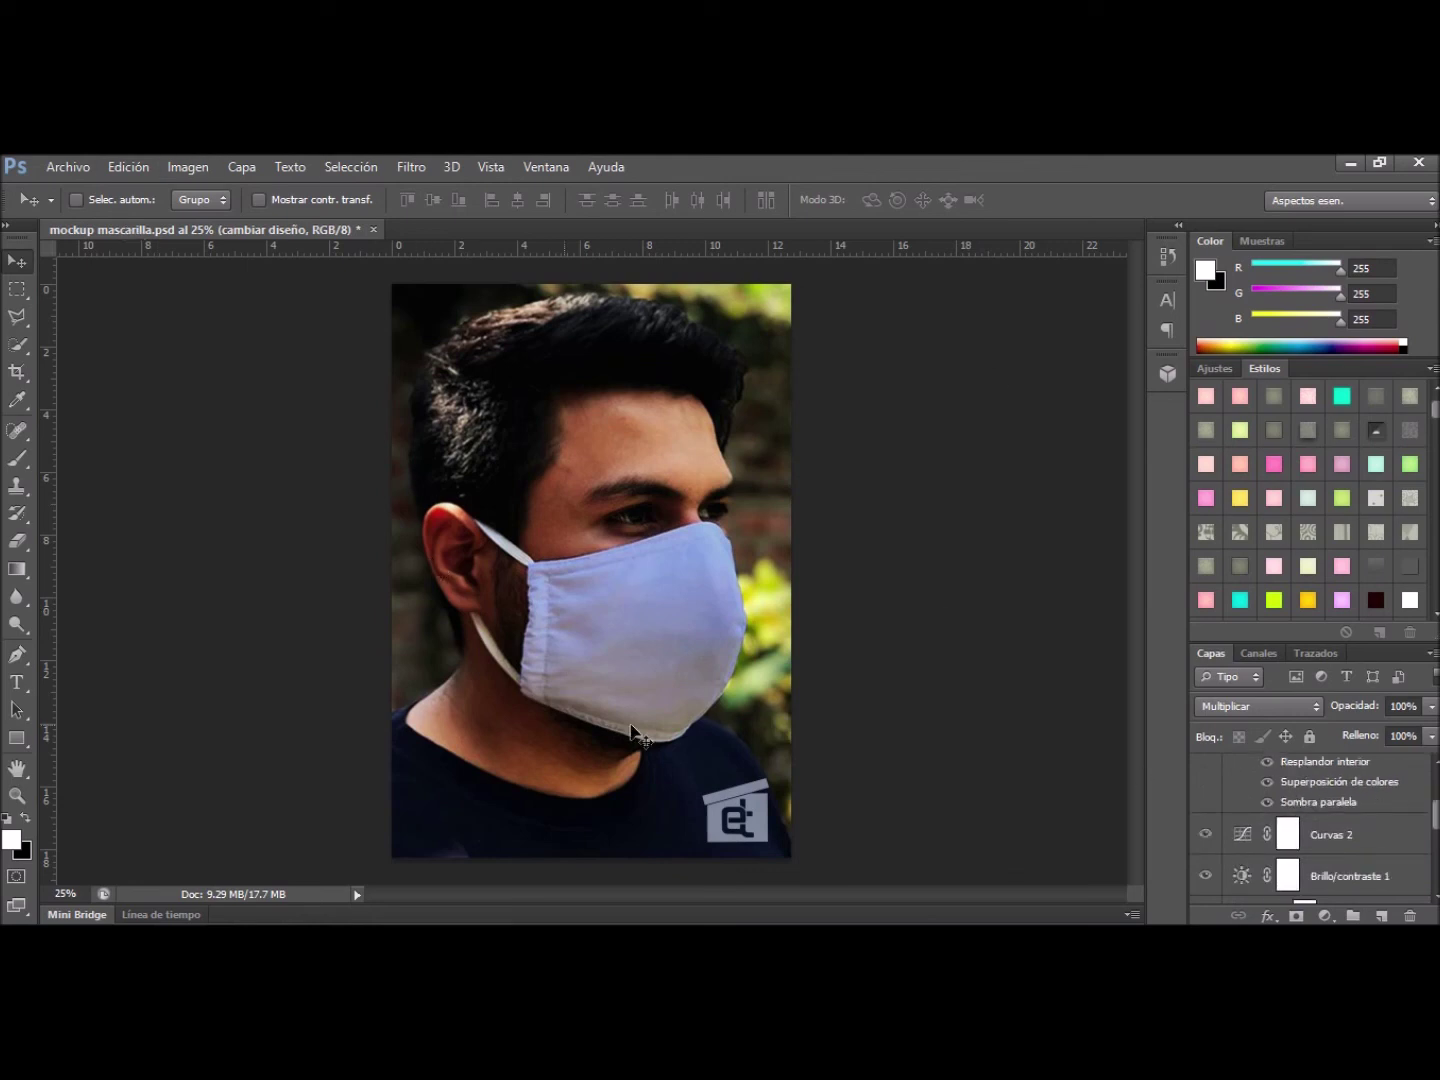
scroll(1253, 845, up, 1)
scroll(1254, 845, down, 1)
scroll(1256, 847, up, 2)
scroll(1256, 800, up, 1)
scroll(1257, 811, down, 3)
scroll(1257, 830, down, 2)
scroll(1257, 845, down, 1)
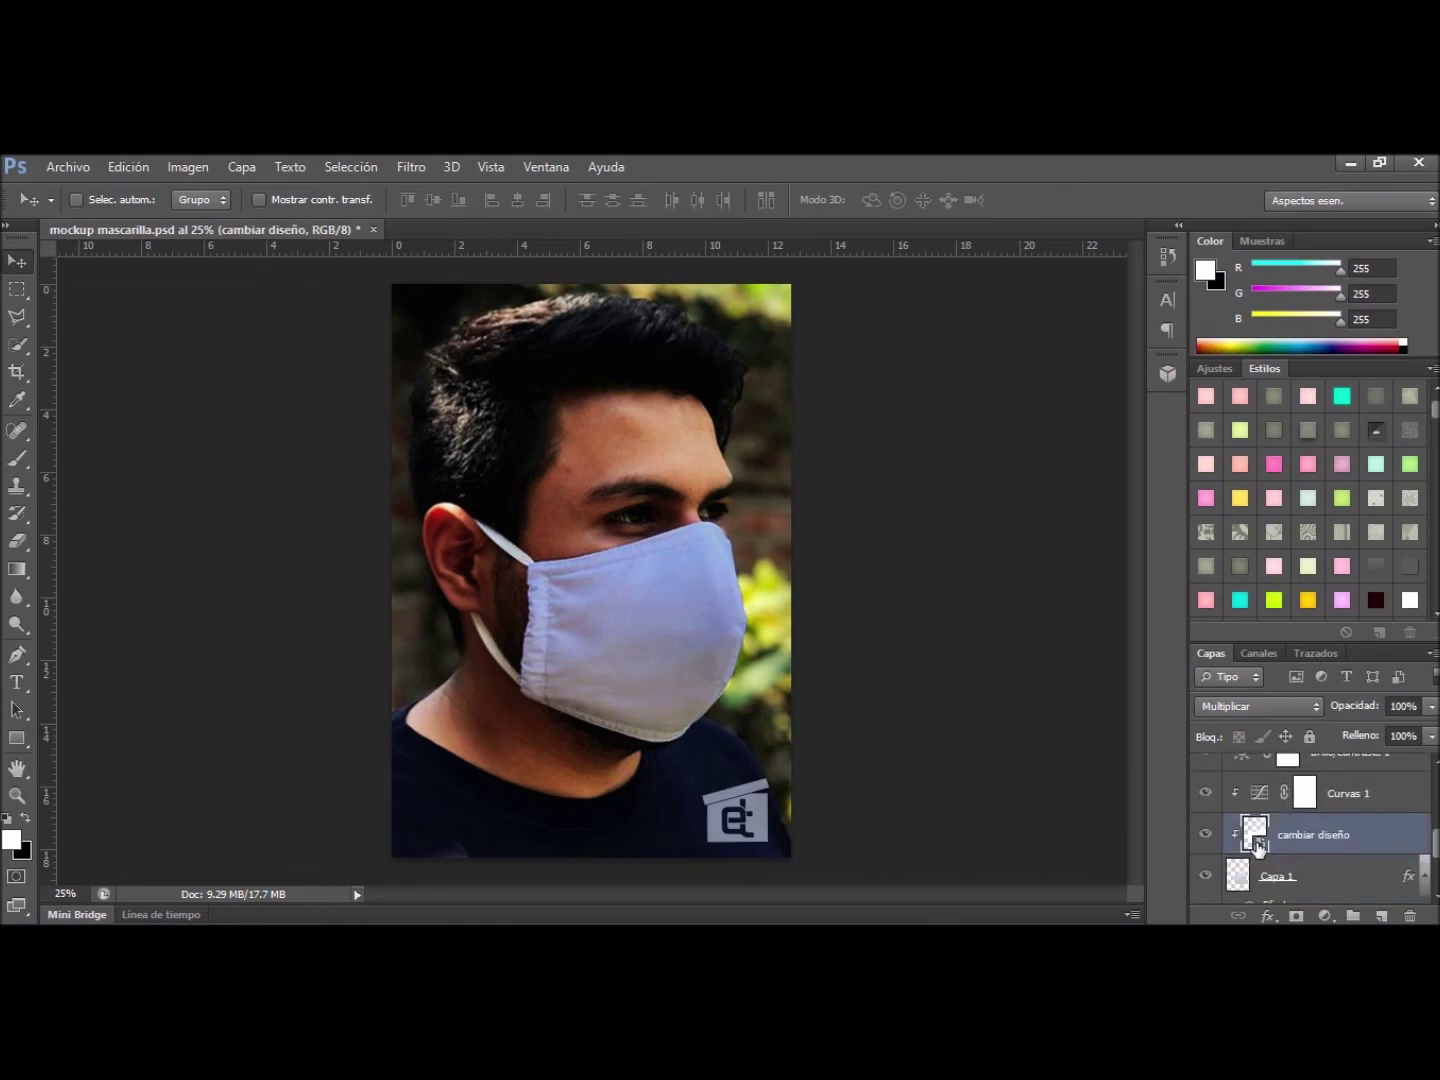
double_click(1257, 835)
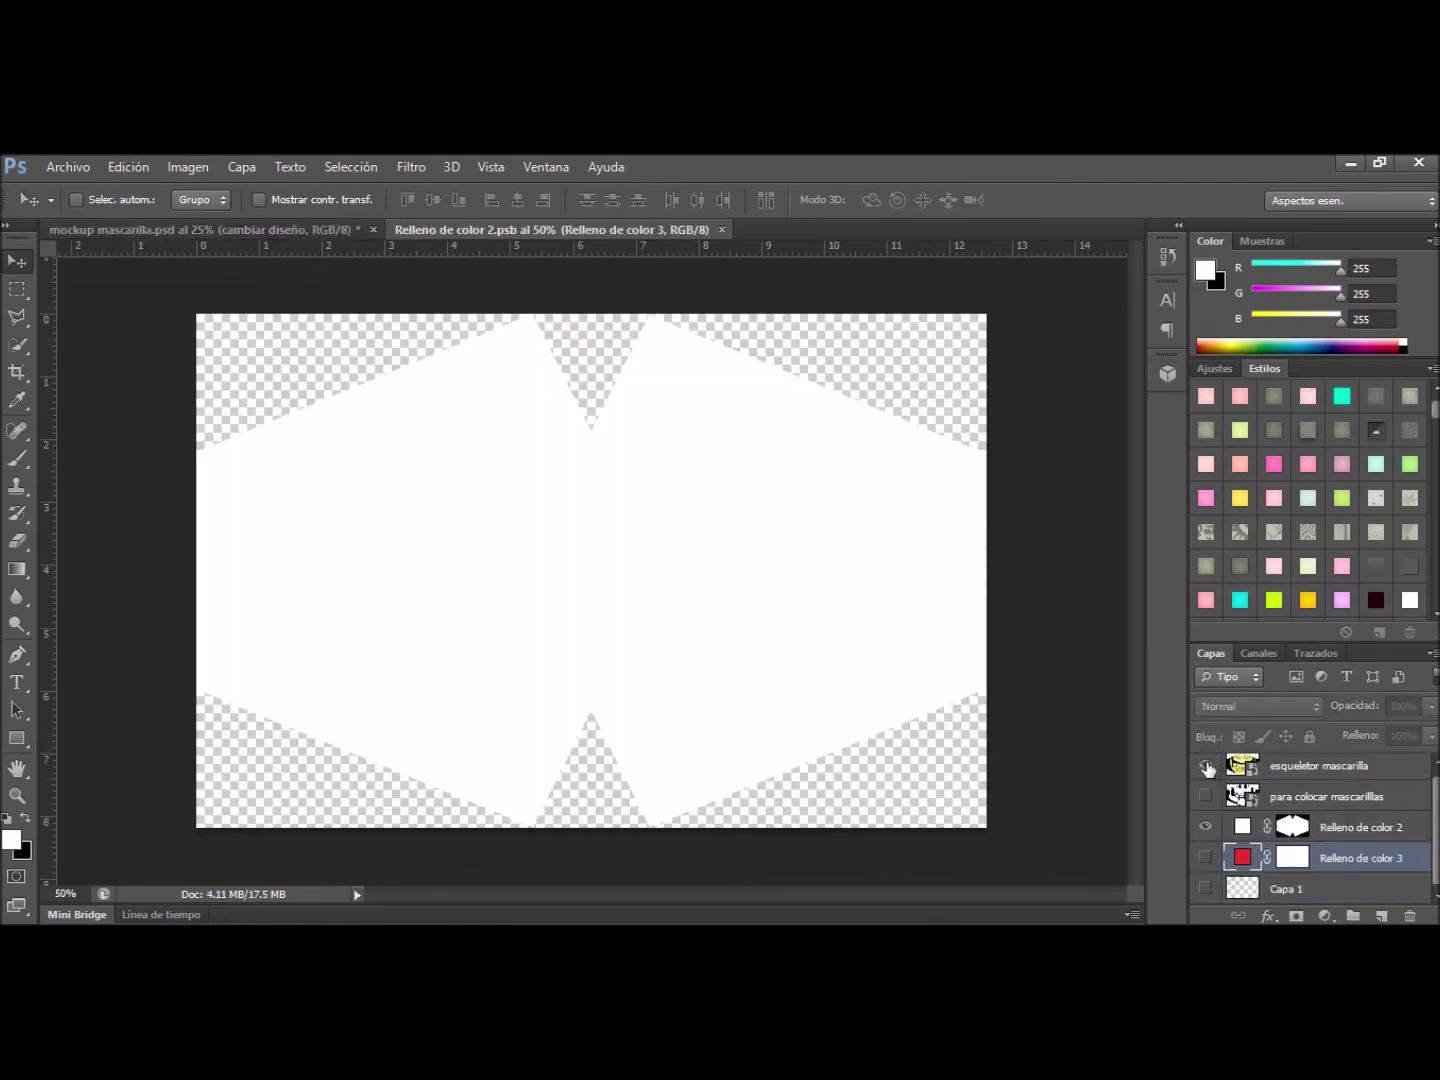
Show the yellow-teeth esqueletor mascarilla design and save the contents to preview it on the mask
click(1204, 766)
click(730, 229)
click(593, 462)
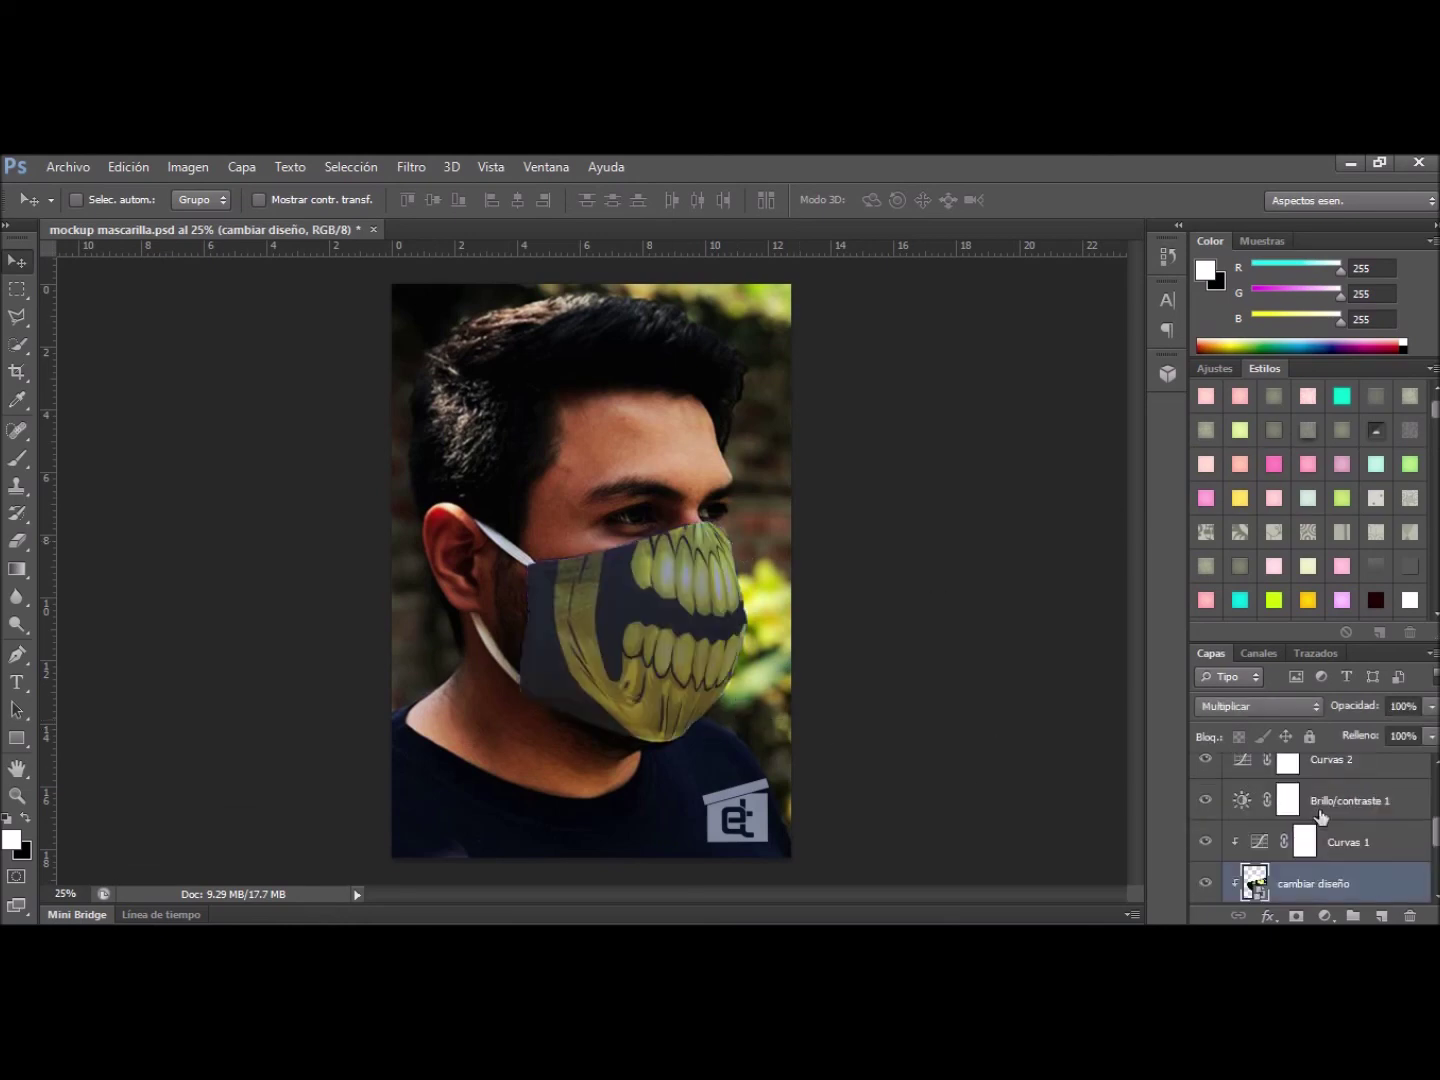
Reopen the contents, show the black-and-white skull design para colocar mascarillas instead, and save
scroll(1240, 846, down, 1)
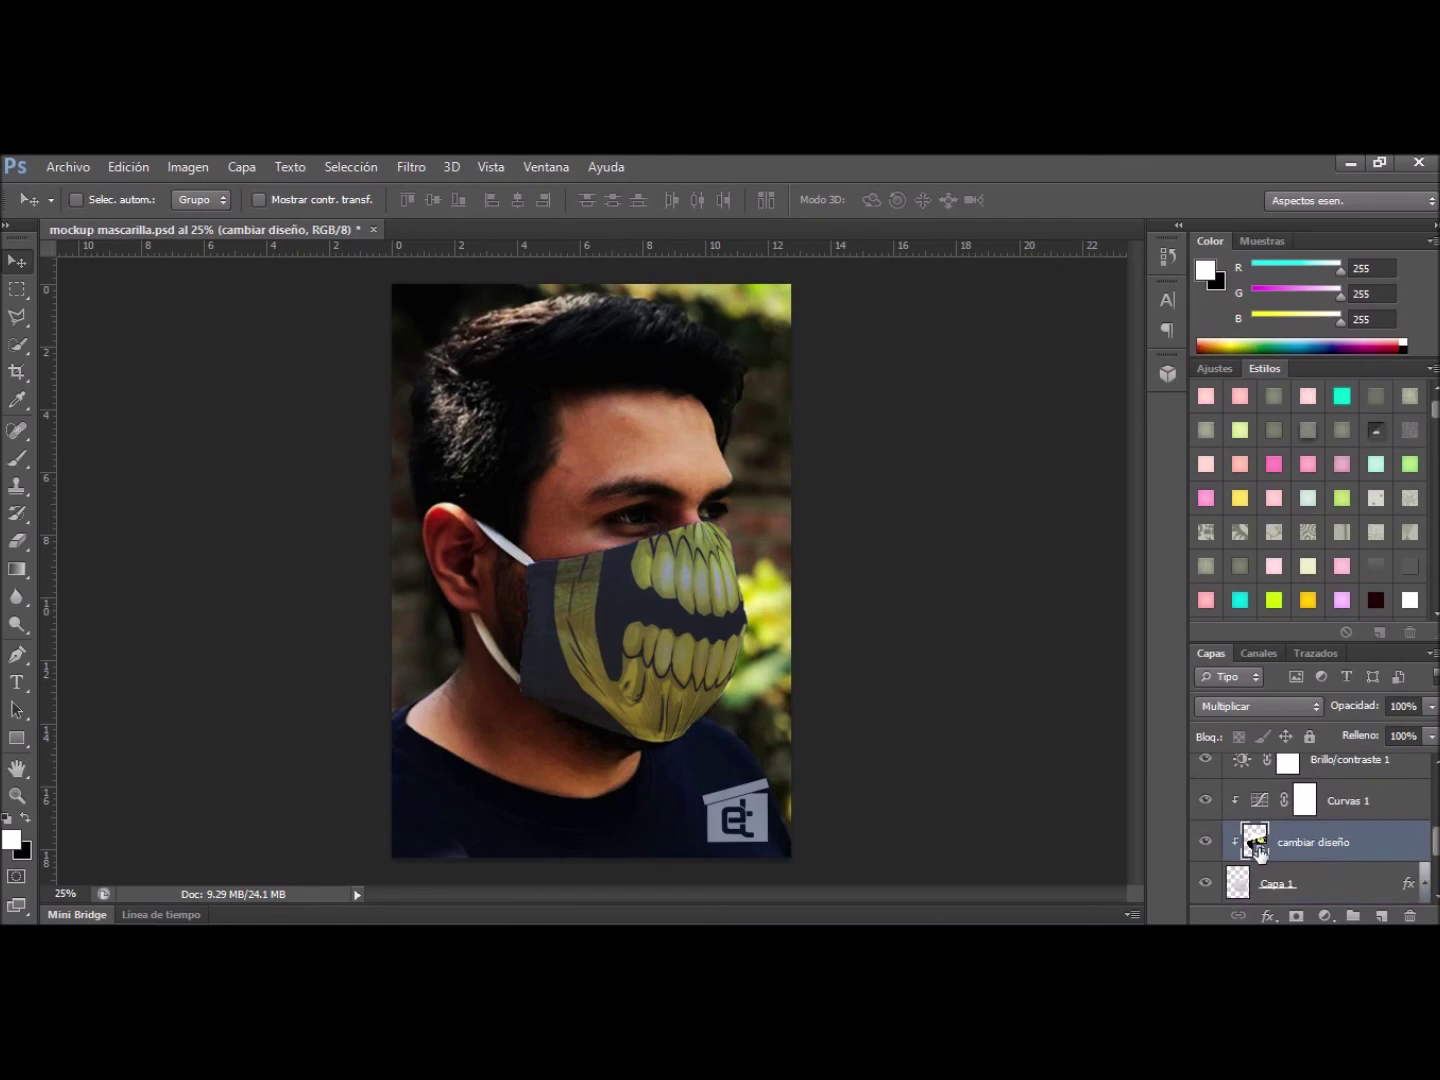
double_click(1256, 845)
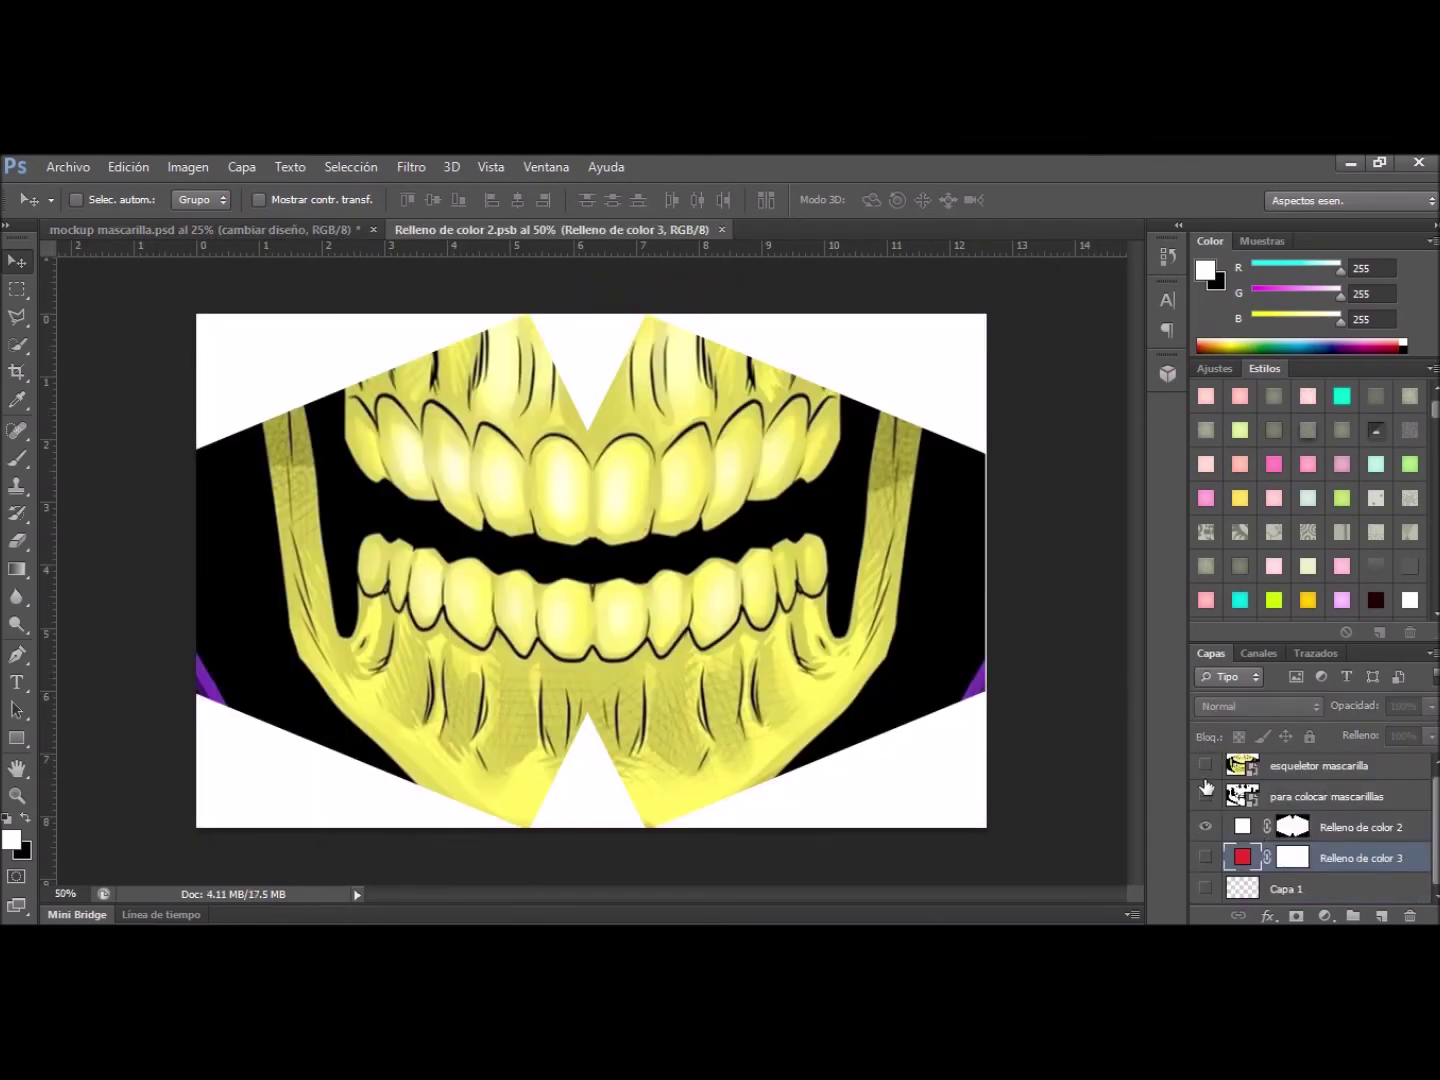
click(1206, 796)
click(730, 229)
click(609, 463)
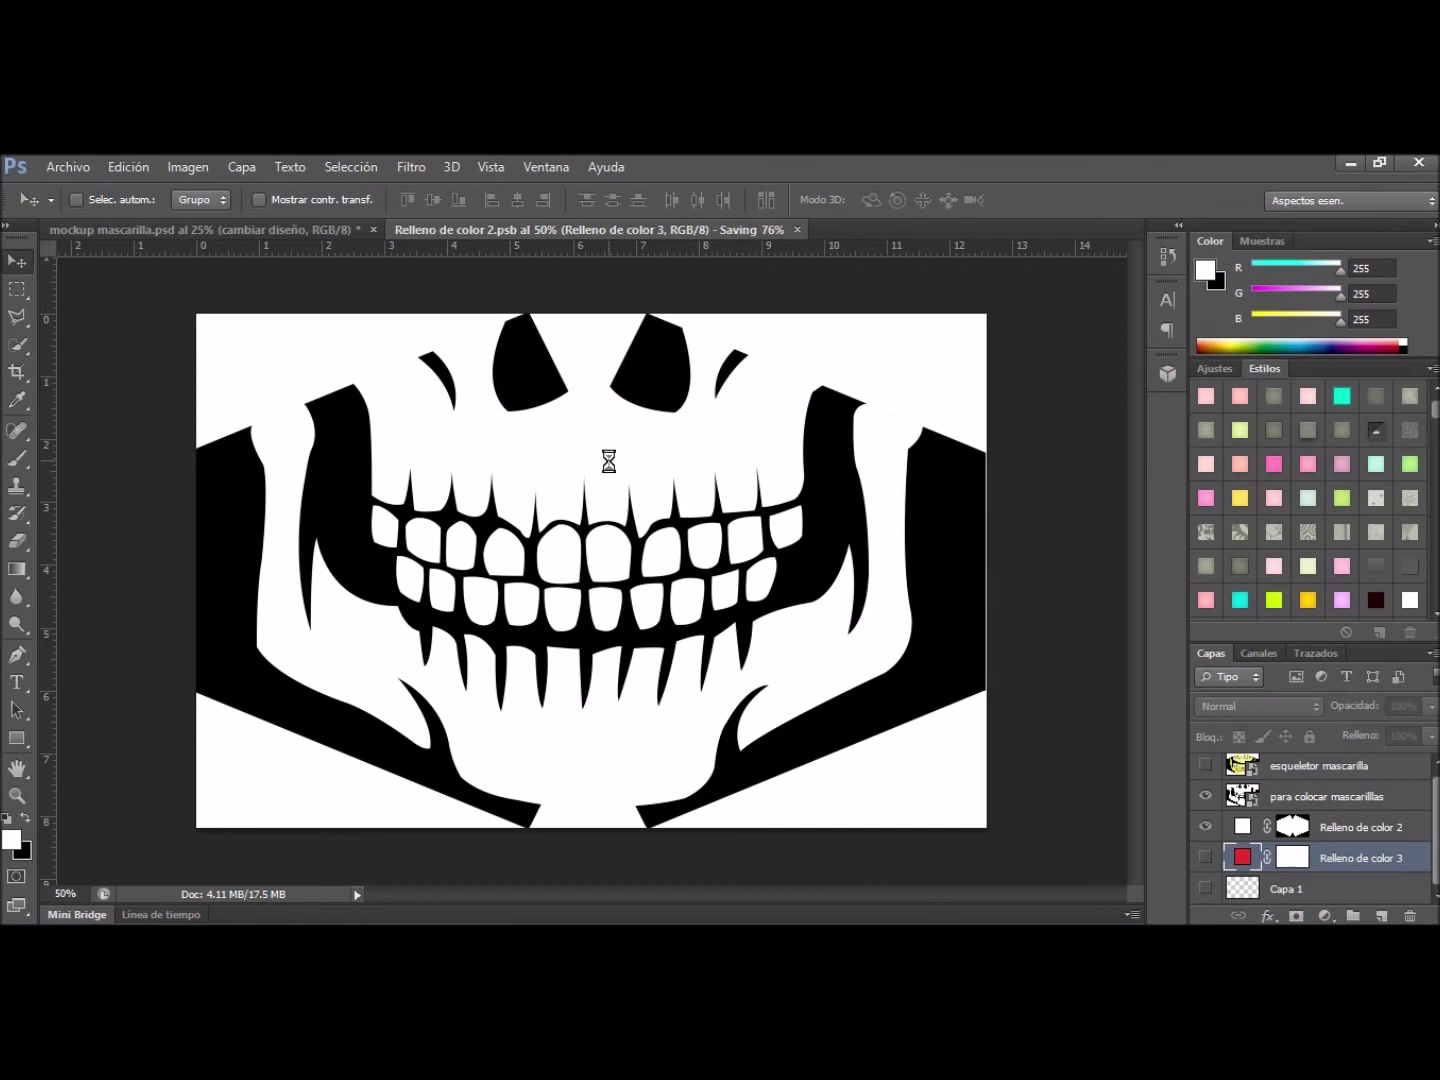